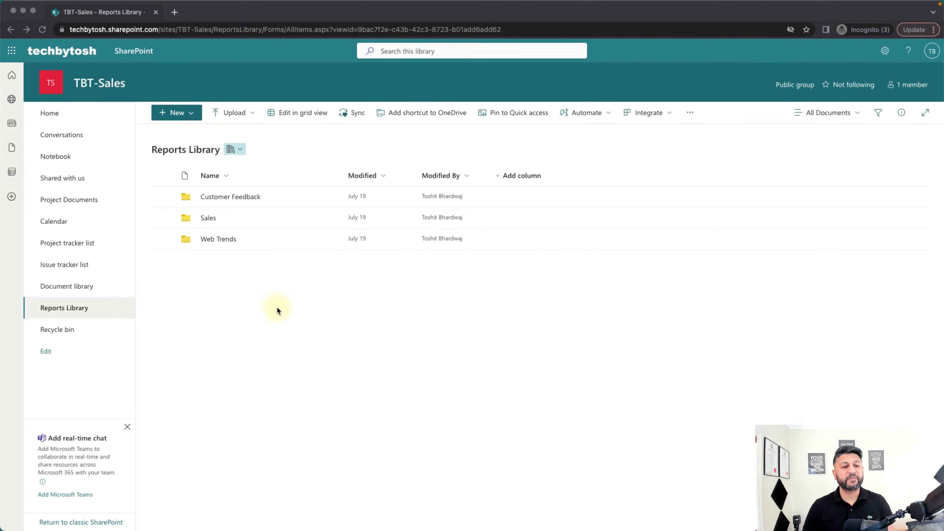
Examine the files inside the Customer Feedback, Sales and Web Trends folders, returning to the Reports Library root after each.
click(277, 306)
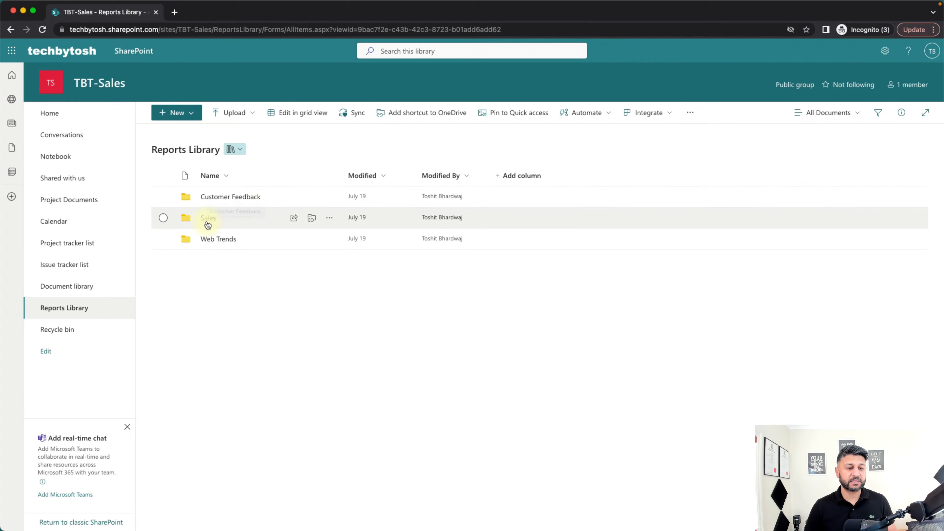
click(216, 197)
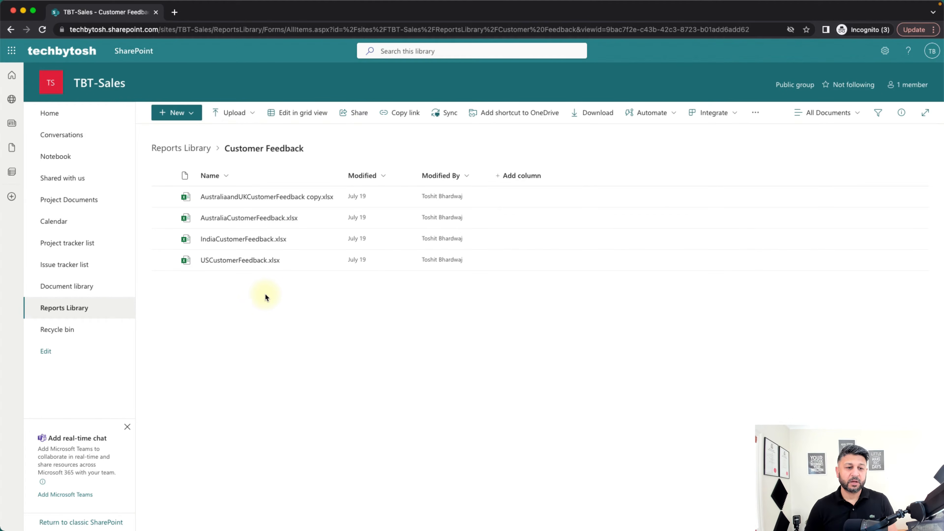
mouse_move(252, 221)
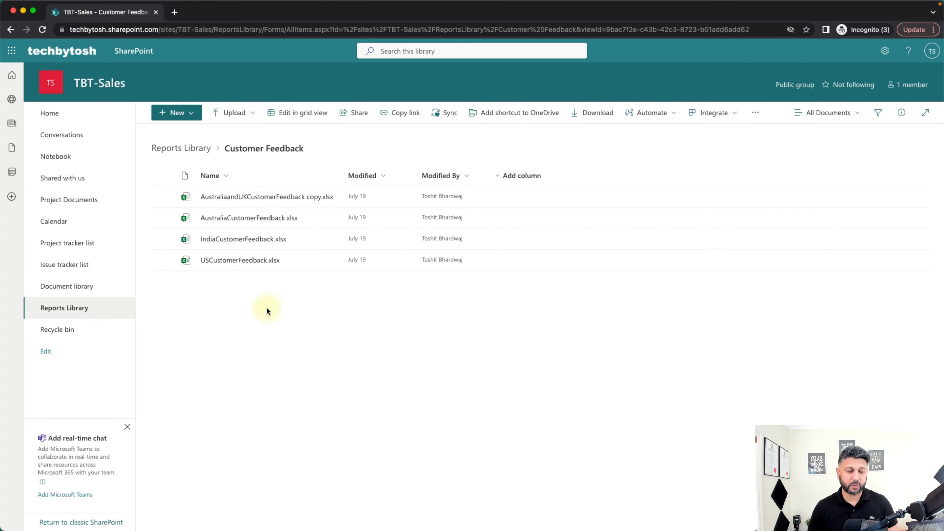
click(160, 149)
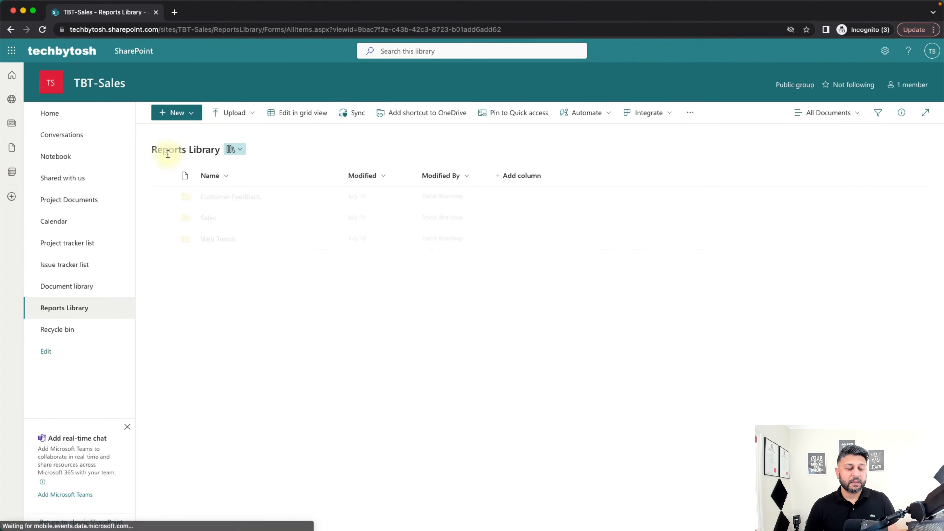
click(210, 219)
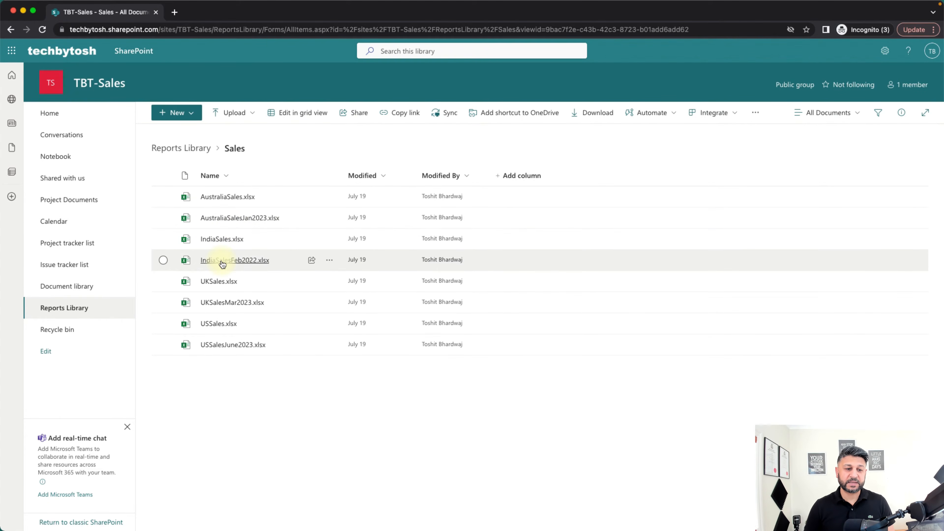
mouse_move(232, 263)
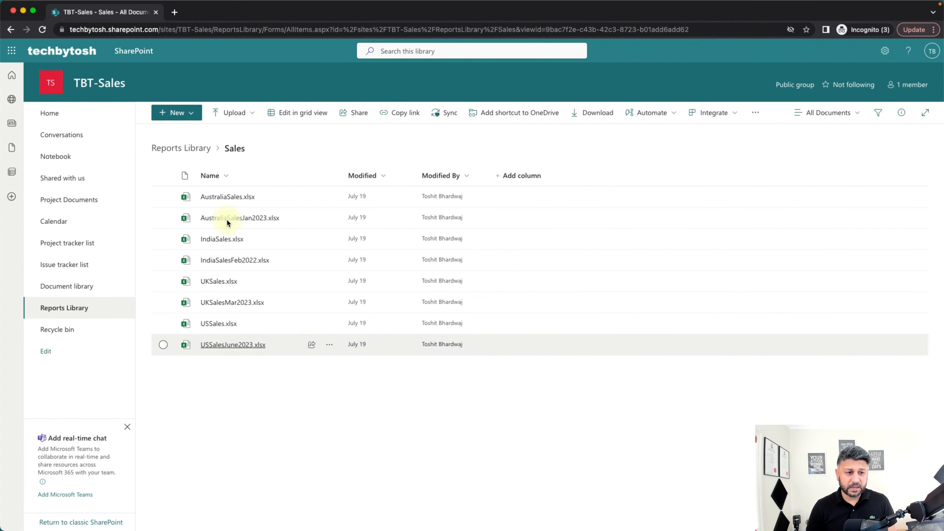
click(196, 155)
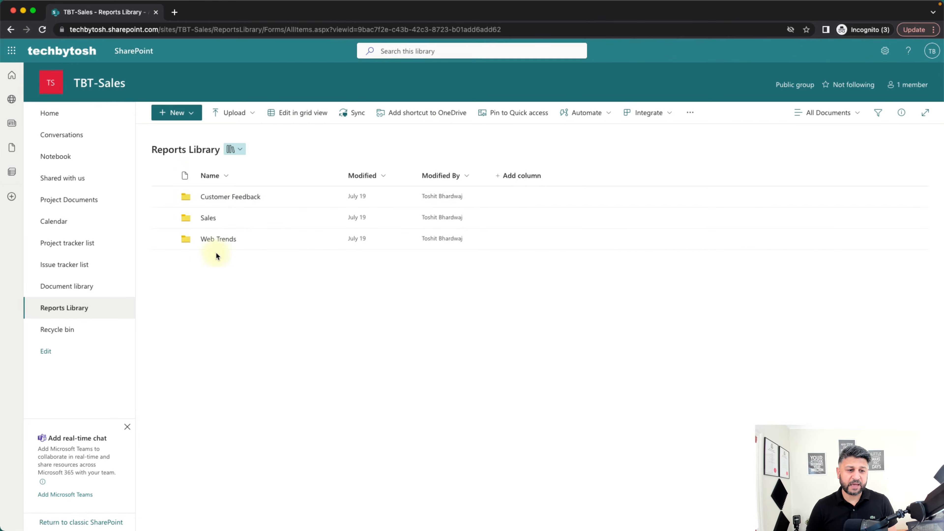
click(217, 243)
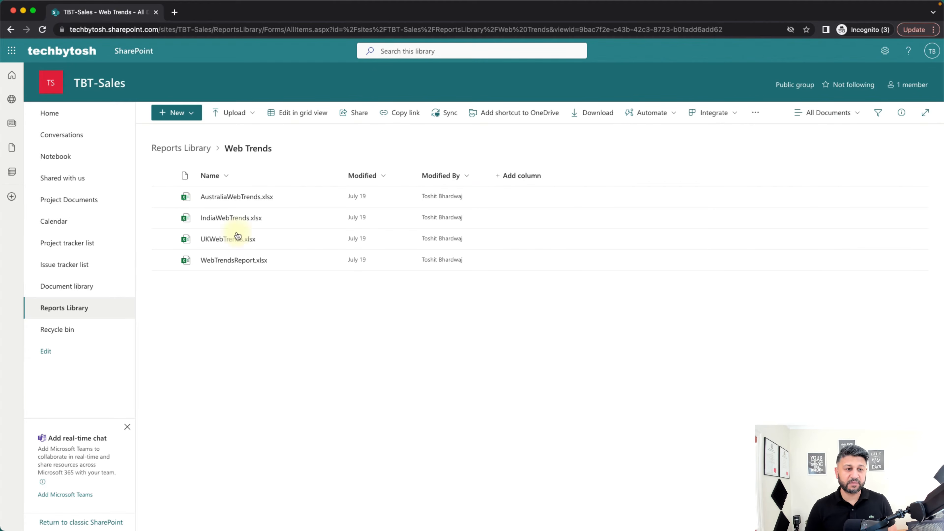
click(188, 155)
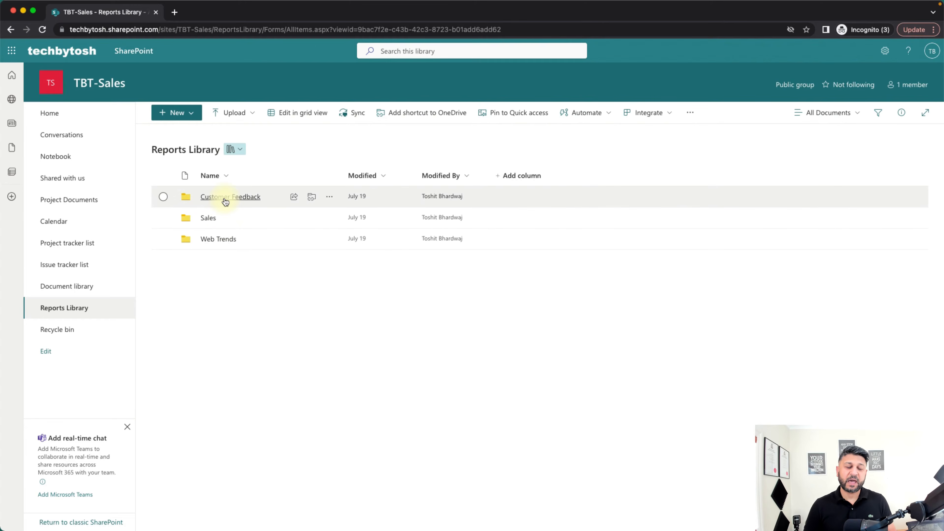
Review how the report files are named by country and month in the Customer Feedback and Sales folders, ending at the library root.
click(226, 197)
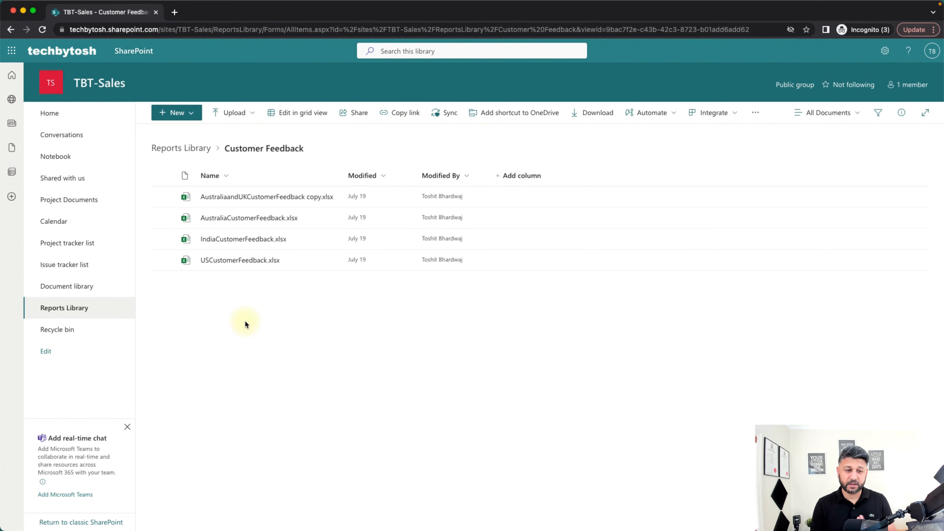
click(186, 154)
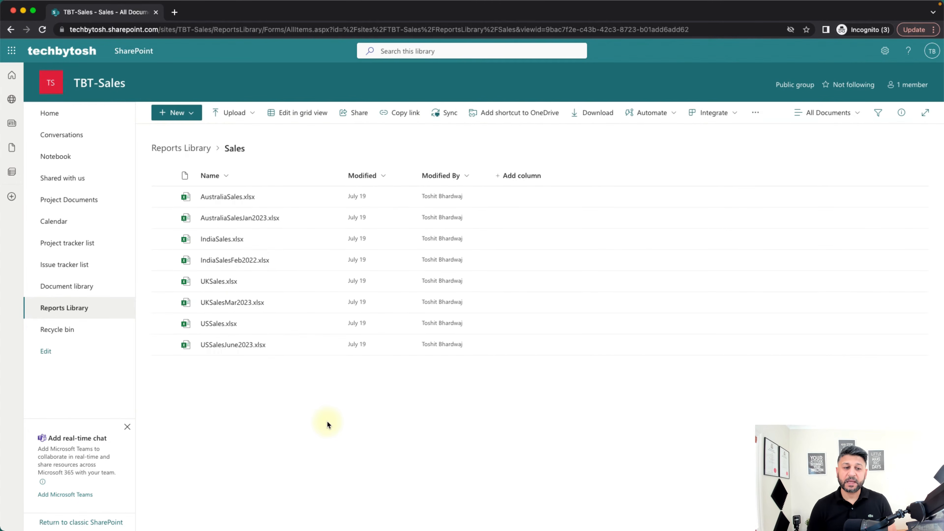
click(194, 154)
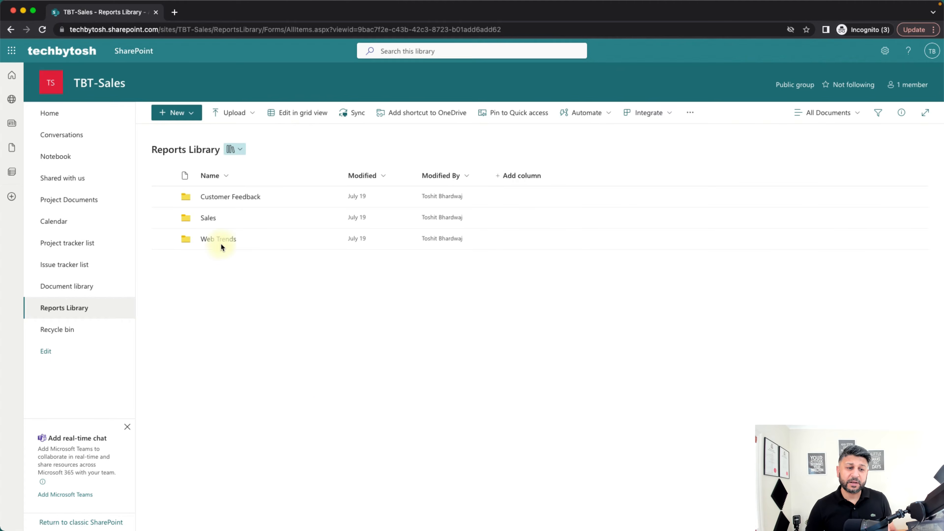
click(207, 221)
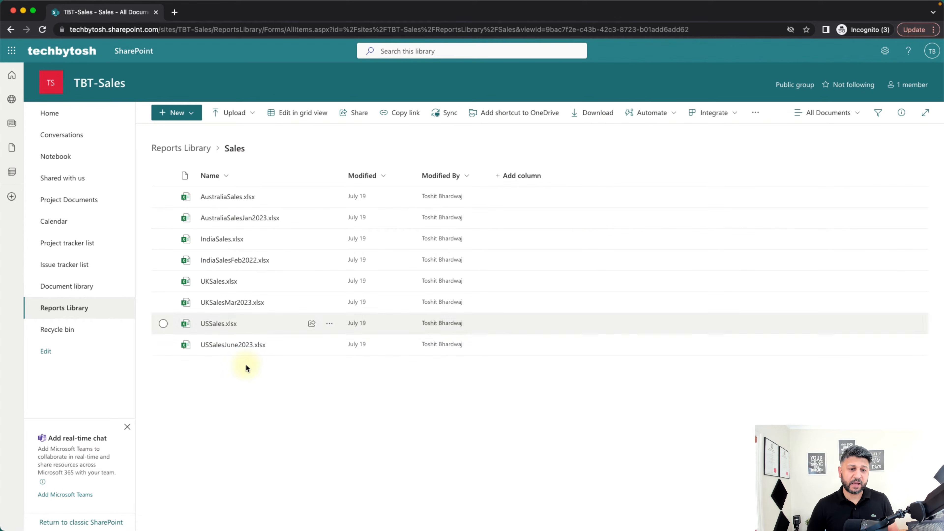
click(195, 149)
click(223, 202)
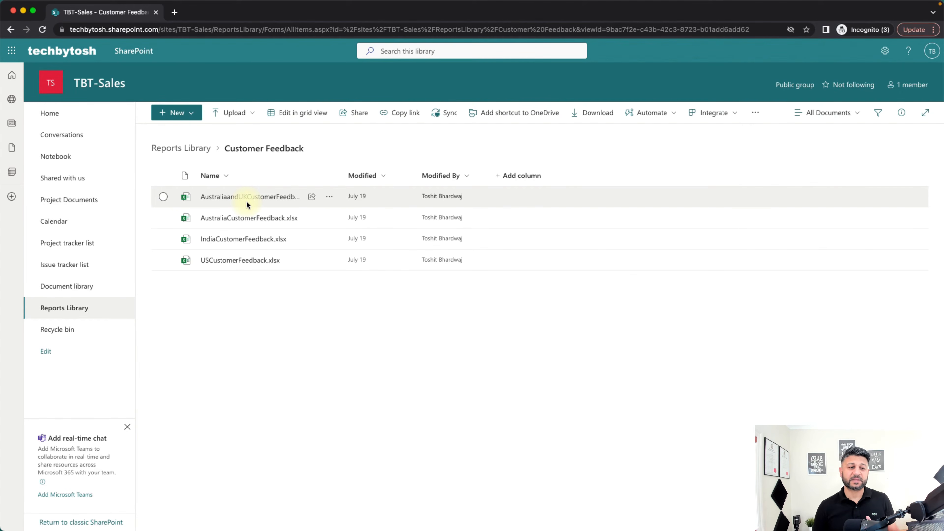
mouse_move(255, 199)
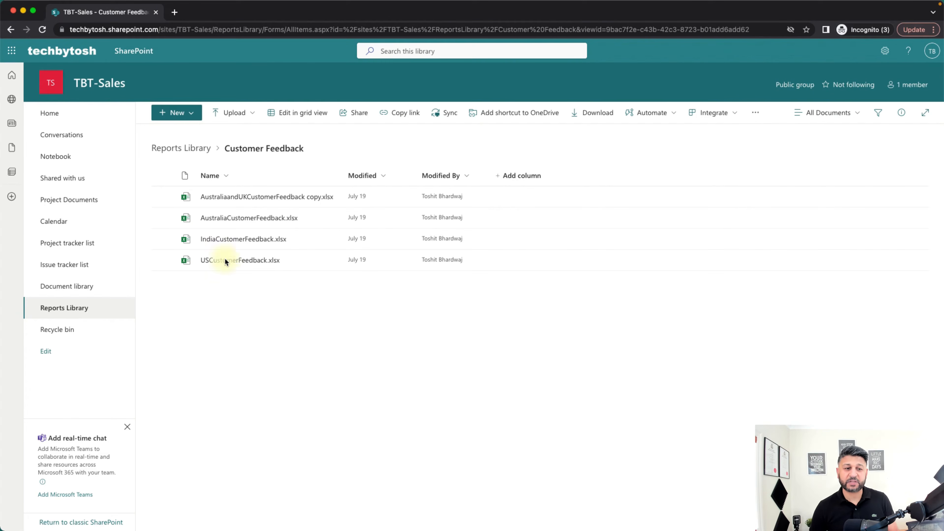
click(175, 151)
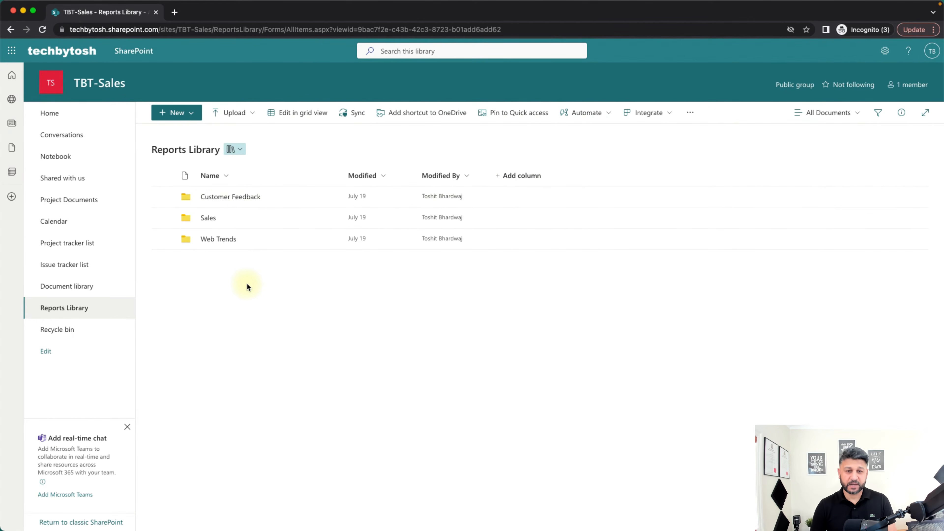
Start a new Choice column in the Reports Library and name it ReportType.
click(526, 178)
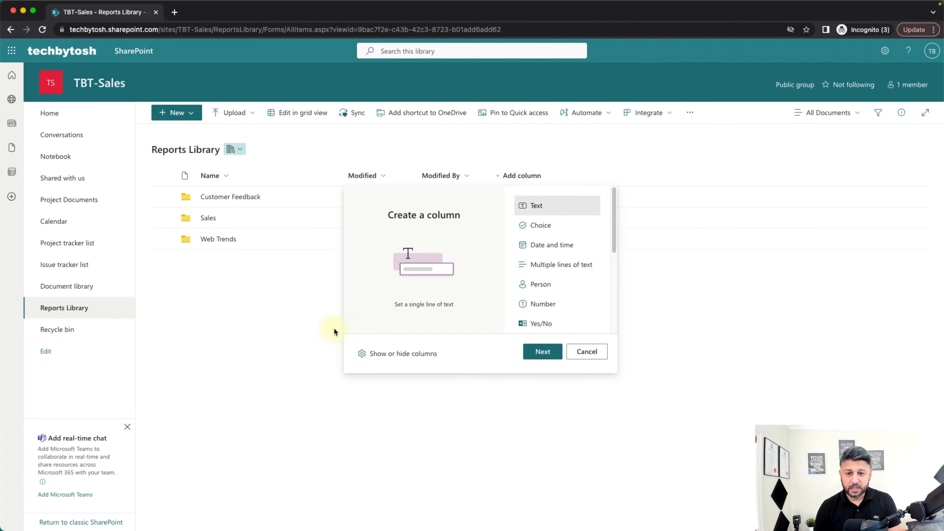
click(538, 226)
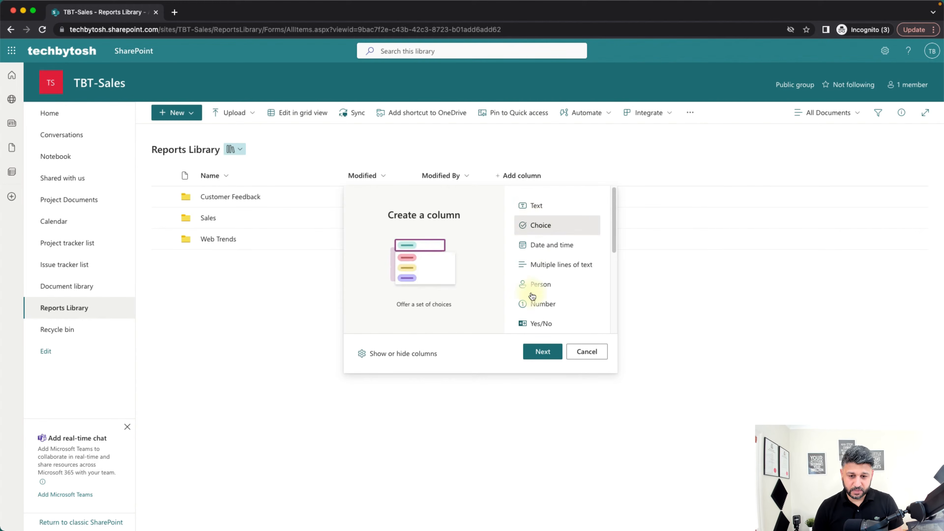
click(542, 351)
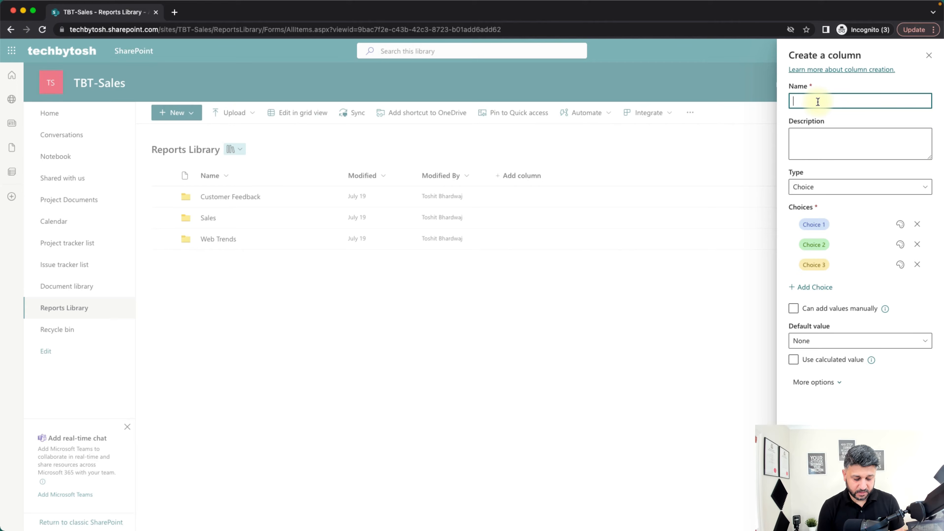
text(rt)
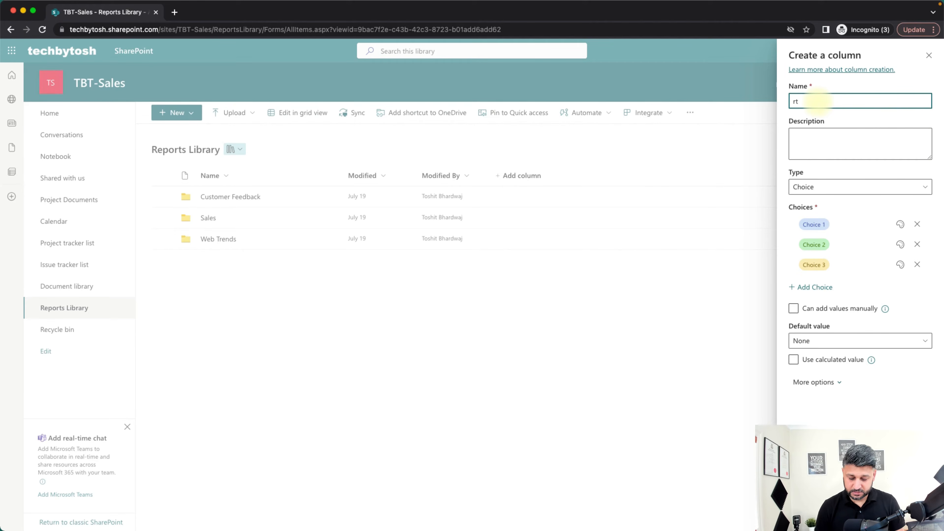
key(BackSpace)
key(BackSpace)
text(Re)
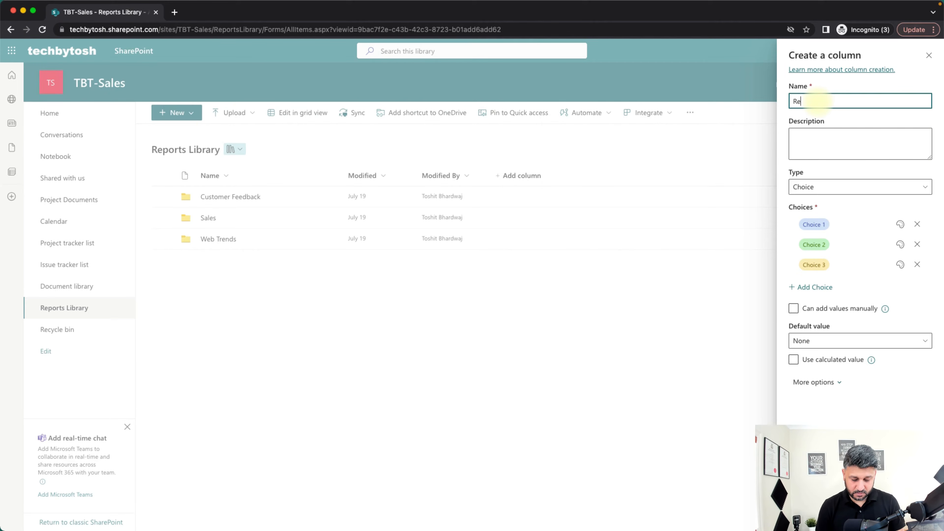
text(portType)
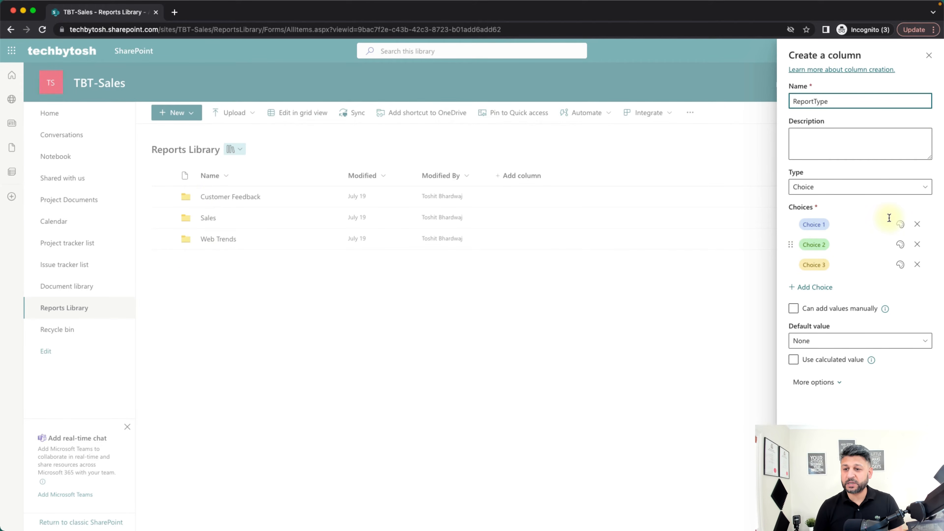
Replace the three default choices of the ReportType column with Customer Feedback, Sales and Web Trends.
click(842, 227)
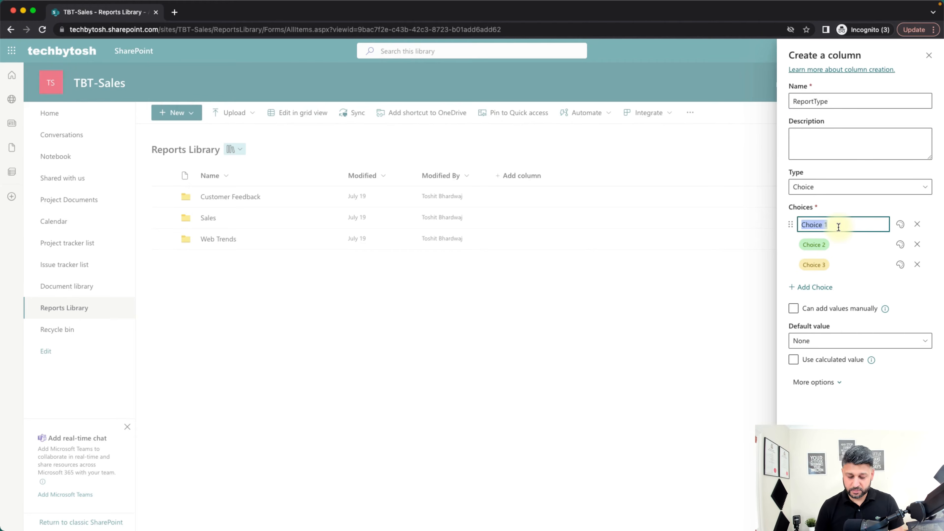
key(BackSpace)
text(Customer Feedback)
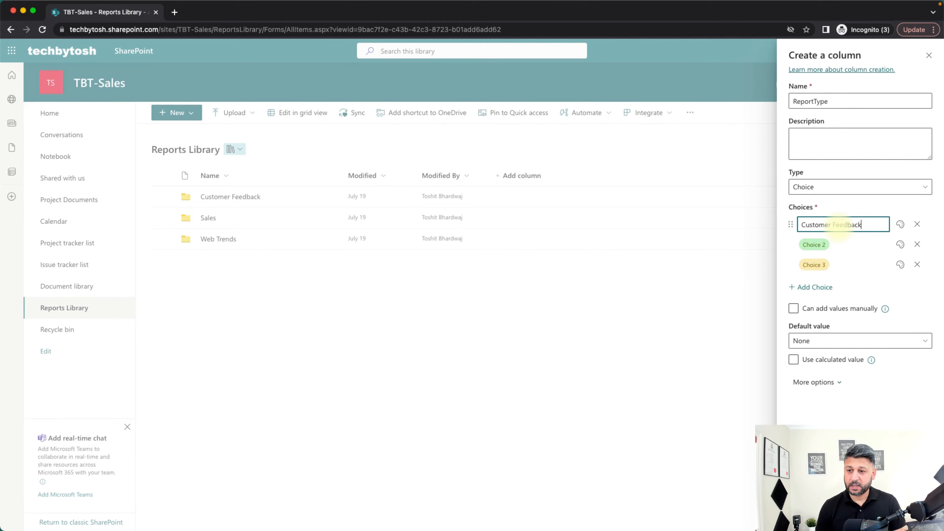
click(836, 244)
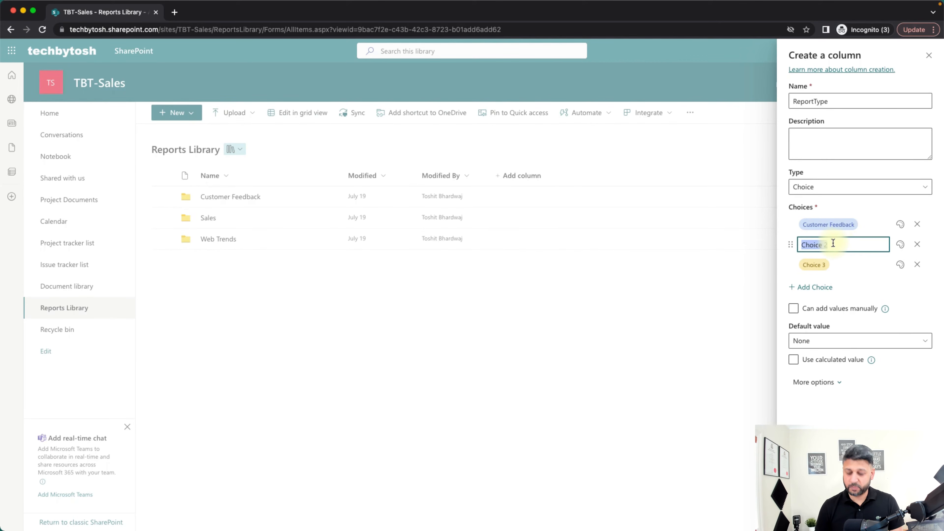
key(BackSpace)
text(Sales)
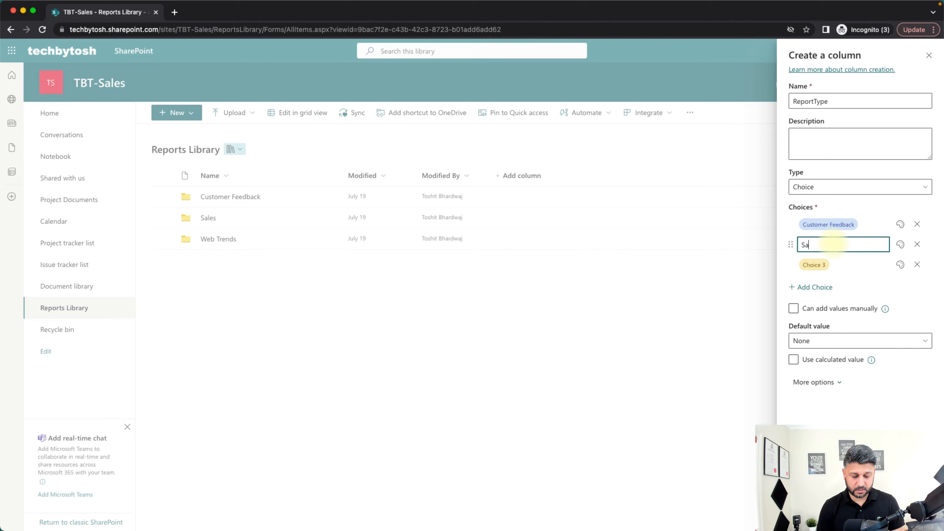
click(845, 269)
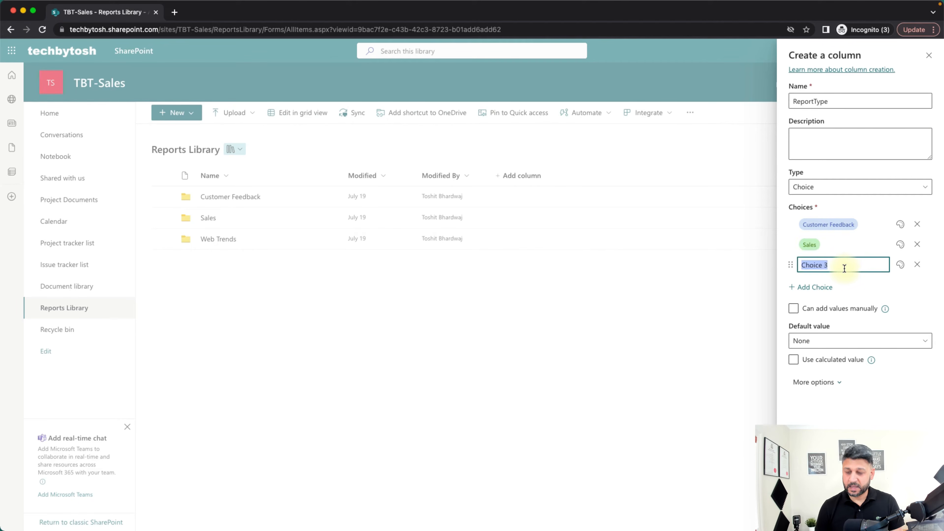
key(BackSpace)
text(Web)
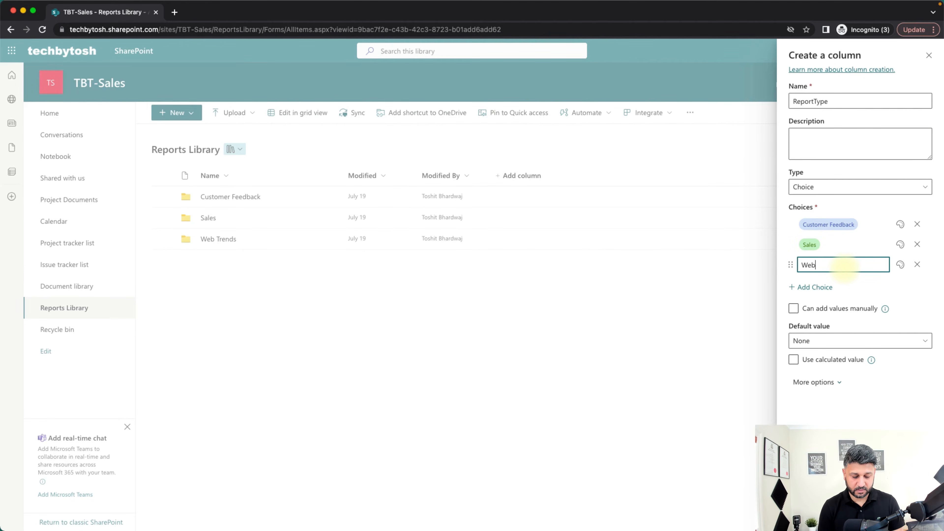
text( Trends)
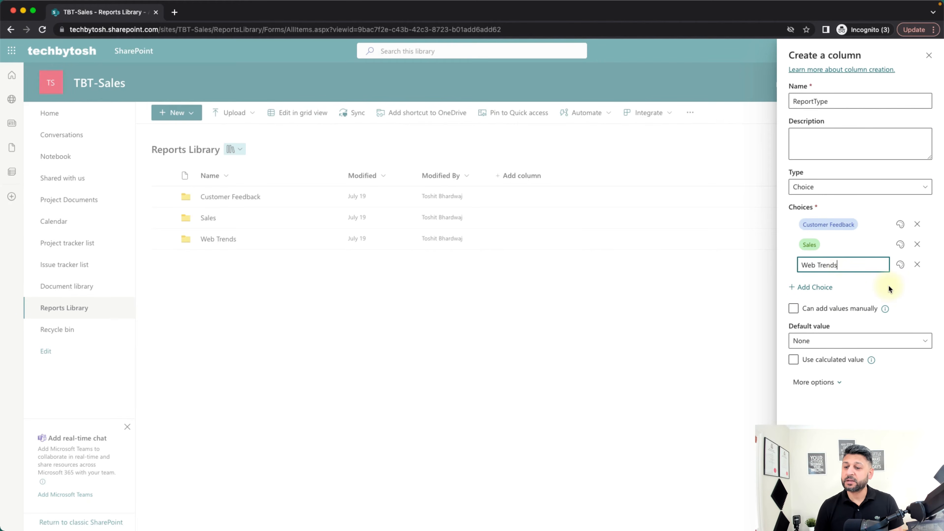
click(826, 298)
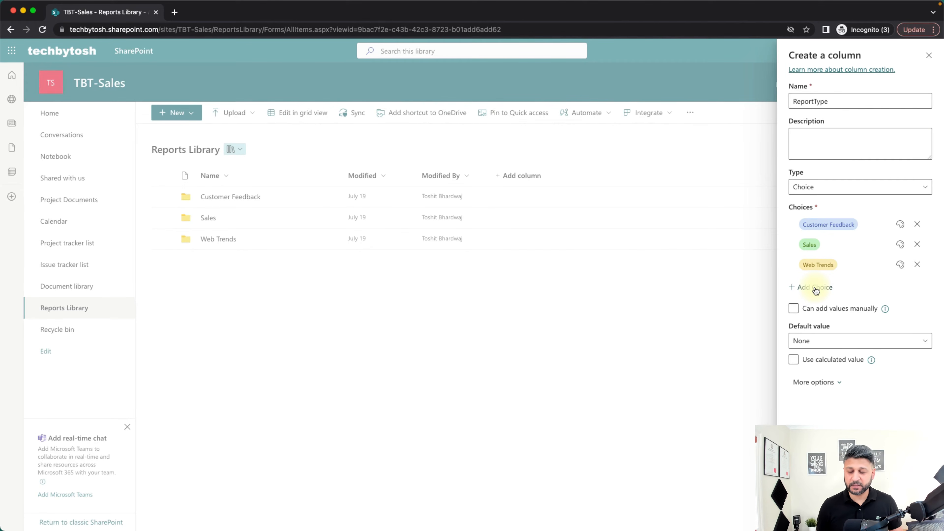
click(900, 225)
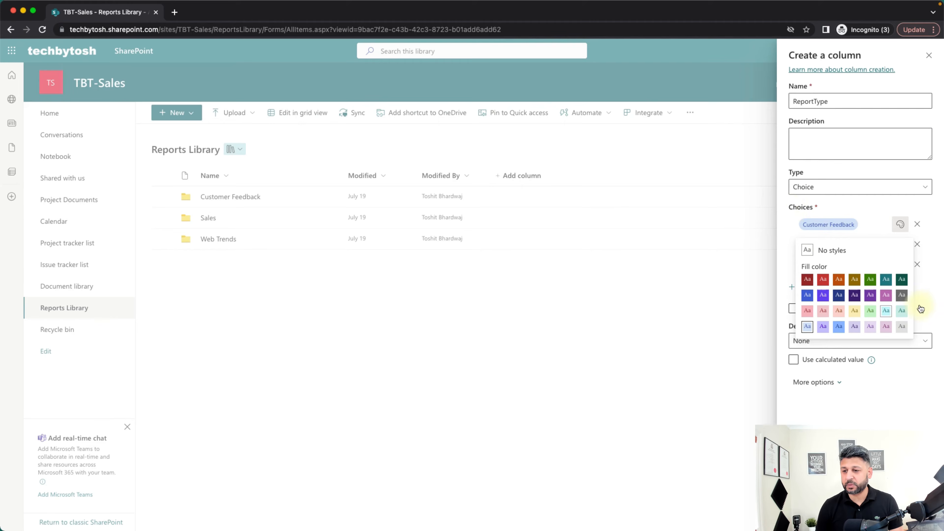
click(933, 301)
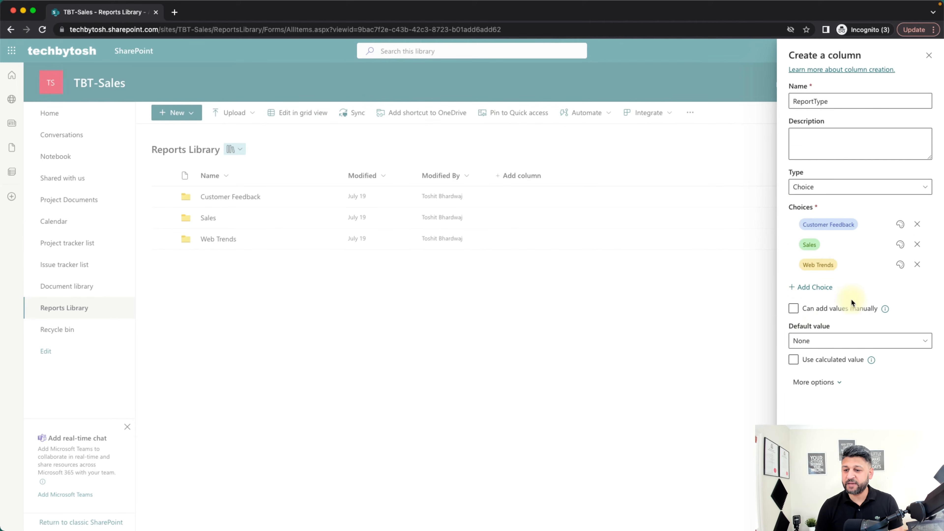
click(792, 312)
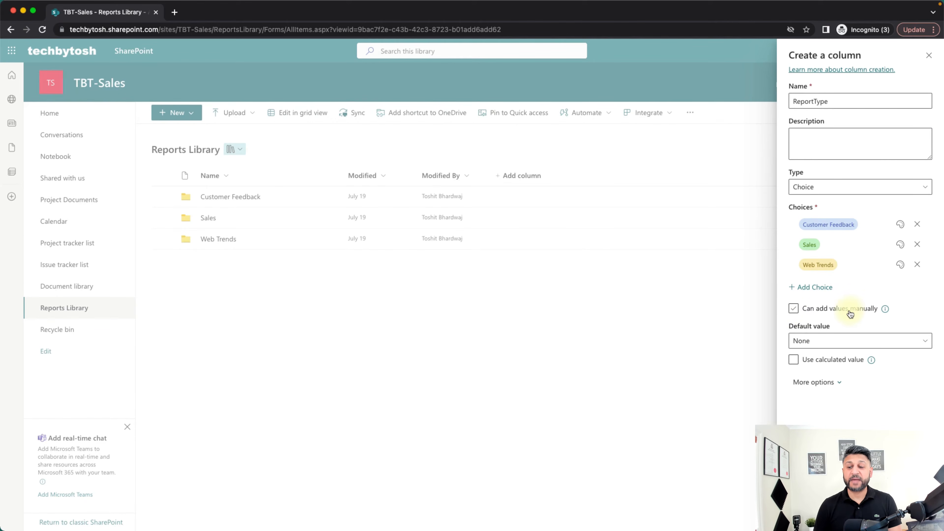
click(795, 313)
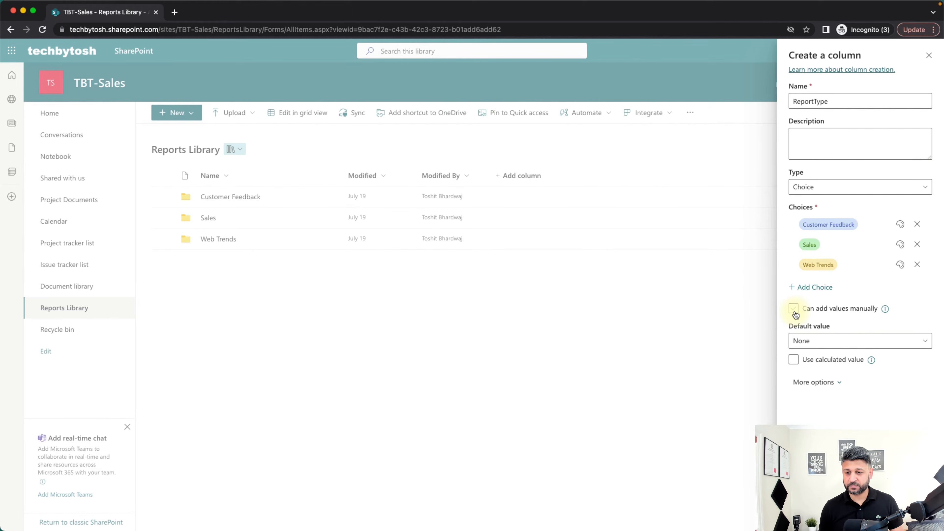
Allow multiple selections in the ReportType column, require that it contains information, and save the column.
click(836, 384)
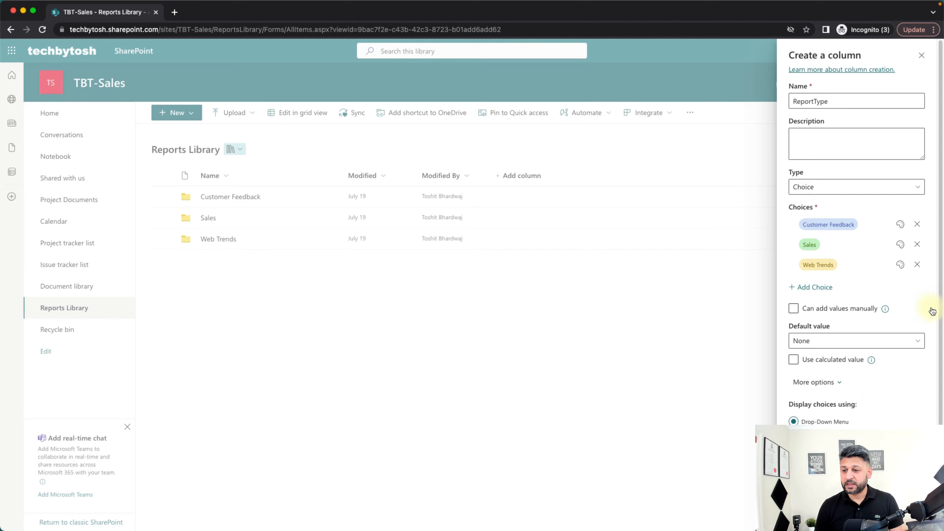
scroll(934, 420, down, 3)
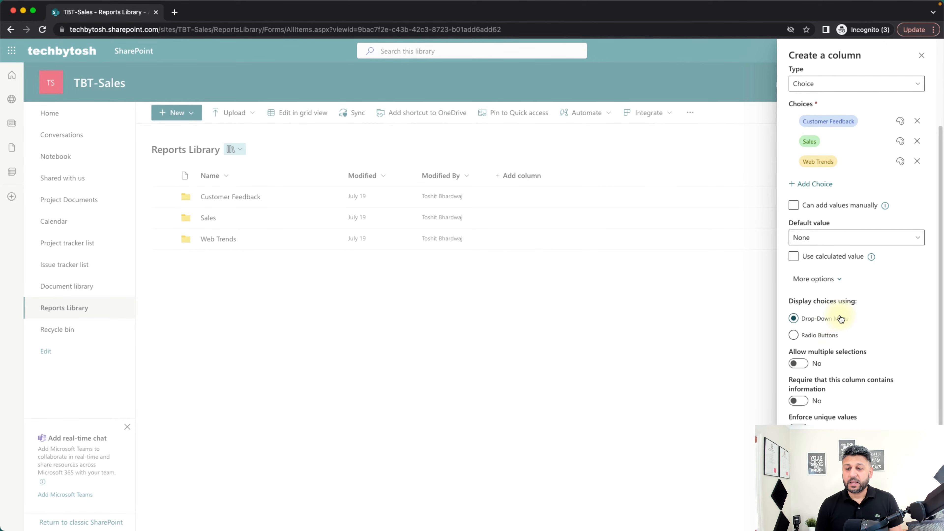
click(798, 363)
scroll(806, 365, up, 1)
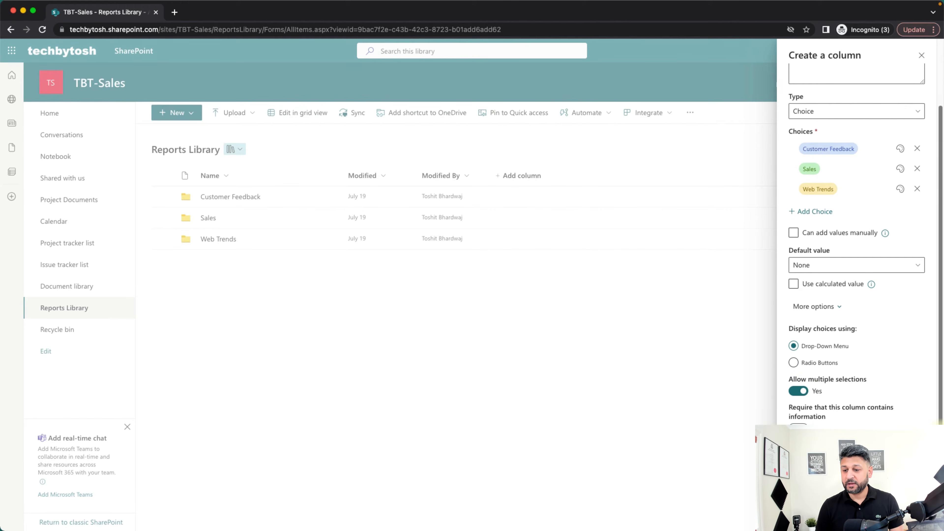
click(942, 429)
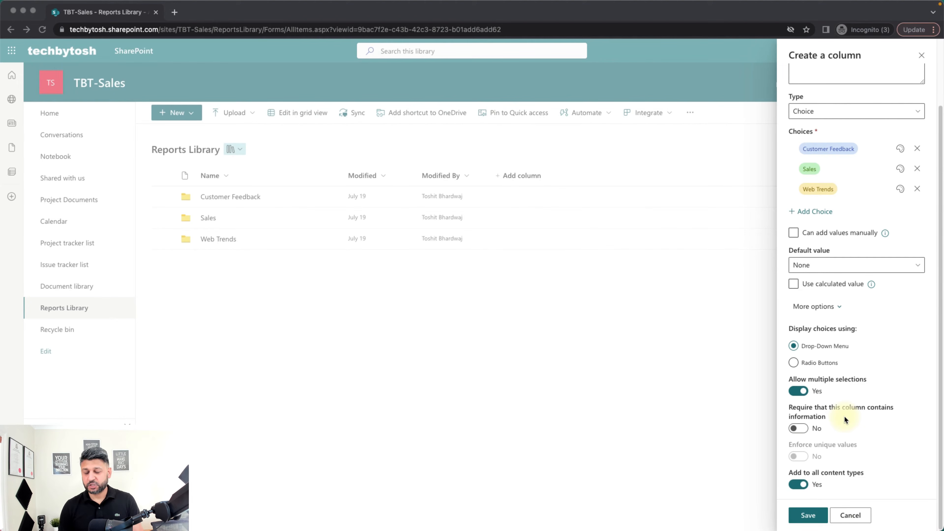
click(803, 426)
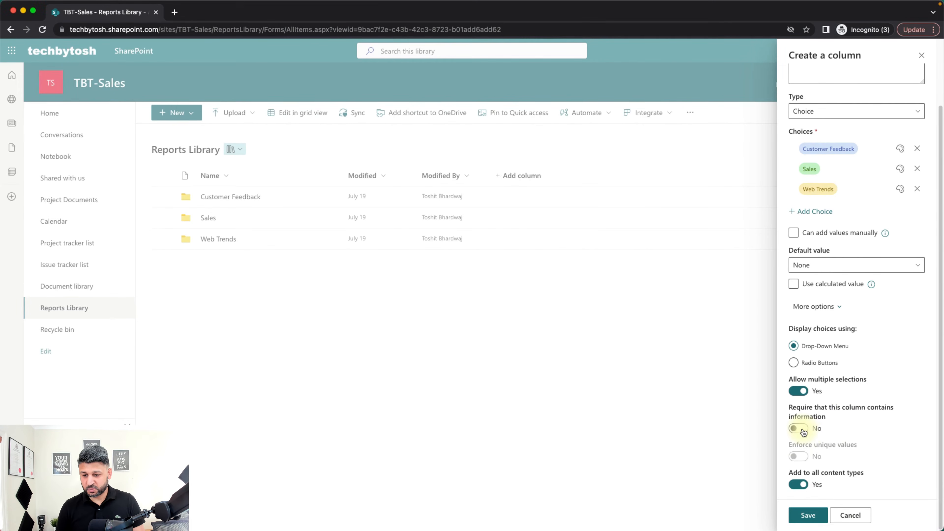
click(803, 430)
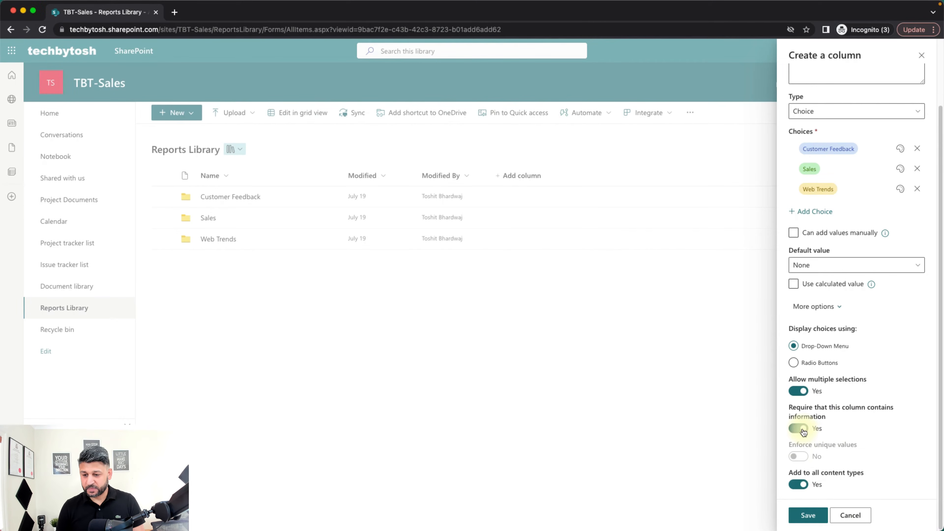
click(817, 513)
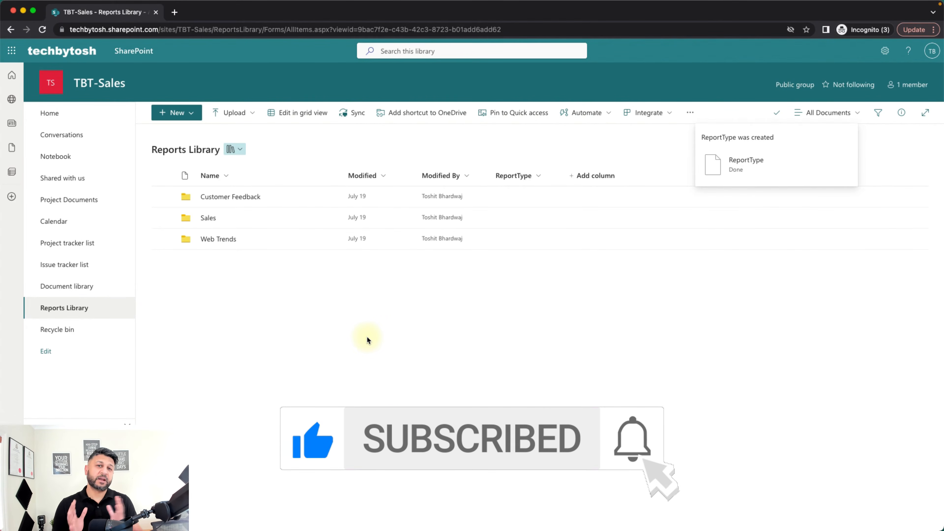
Check the ReportType column for the files in the Customer Feedback and Sales folders, returning to the Reports Library root.
click(220, 198)
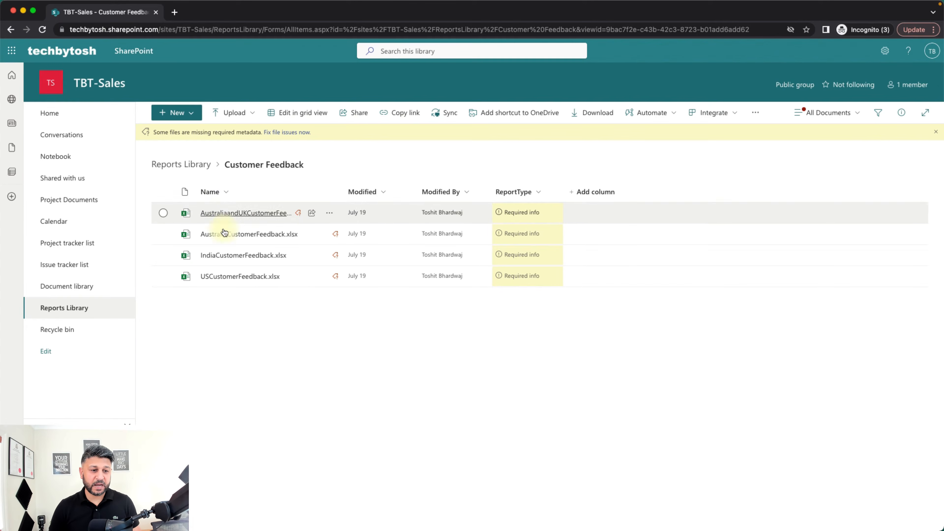
click(197, 166)
click(210, 235)
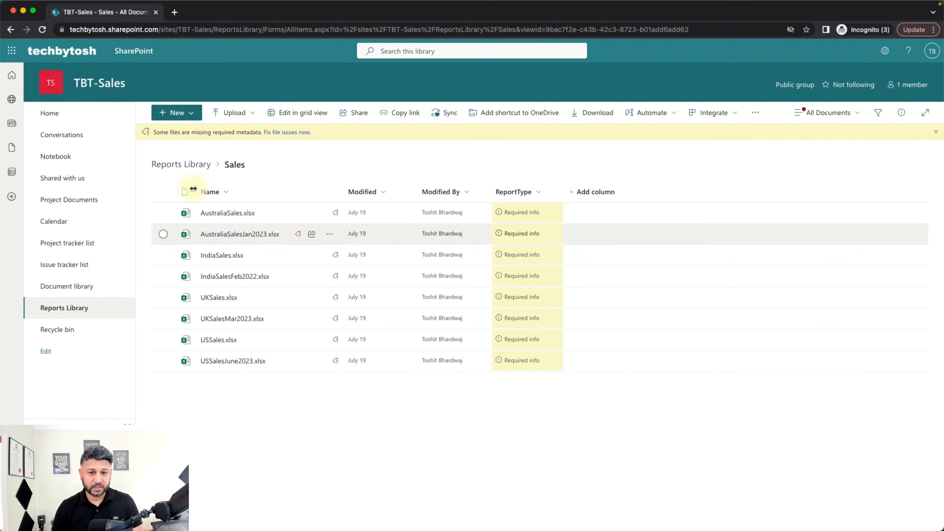
click(188, 167)
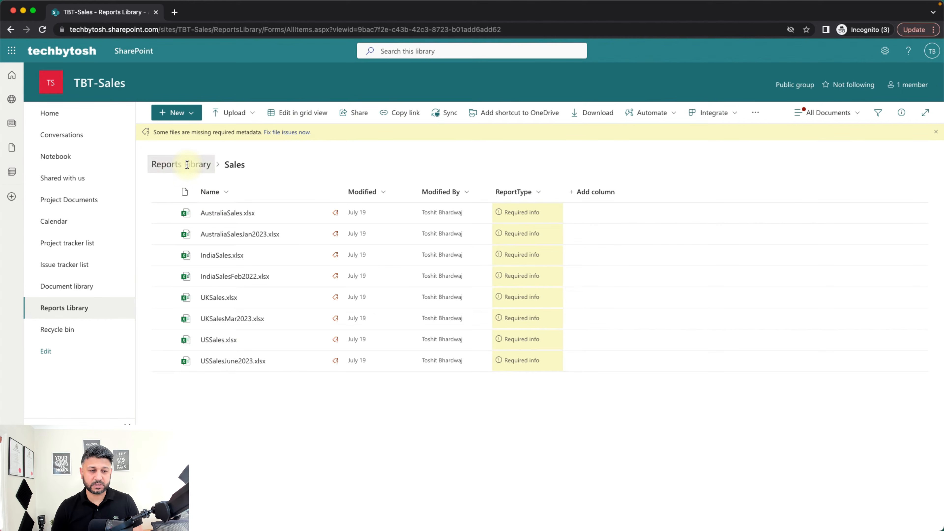
Start a new Choice column in the Reports Library and name it Country.
click(584, 192)
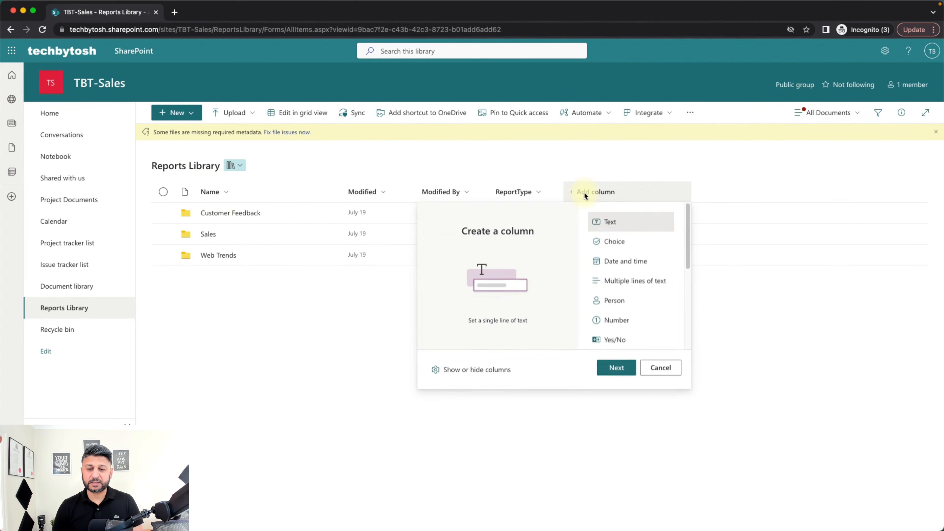
click(609, 244)
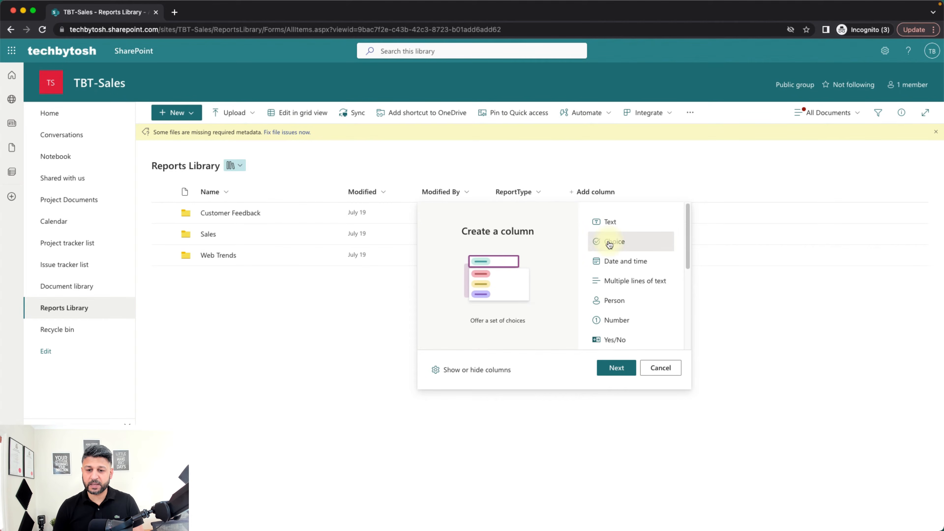
click(614, 371)
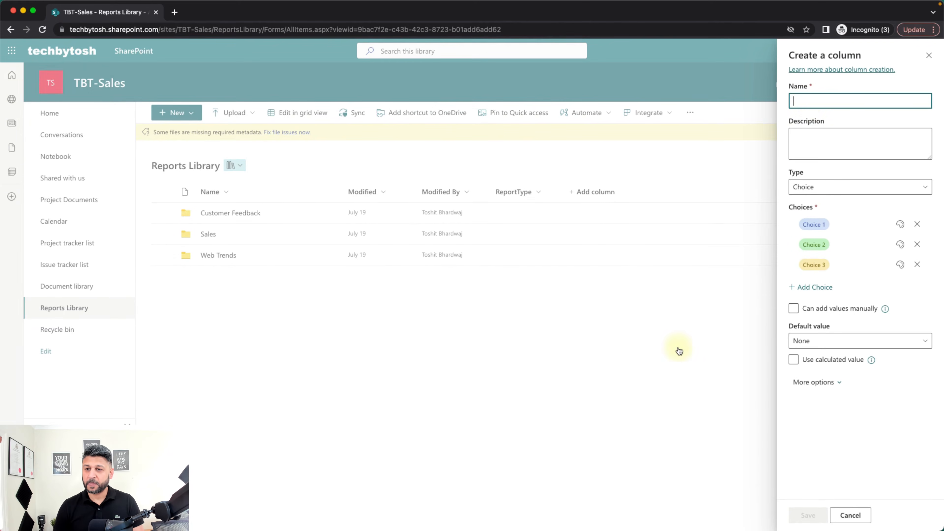
text(Country)
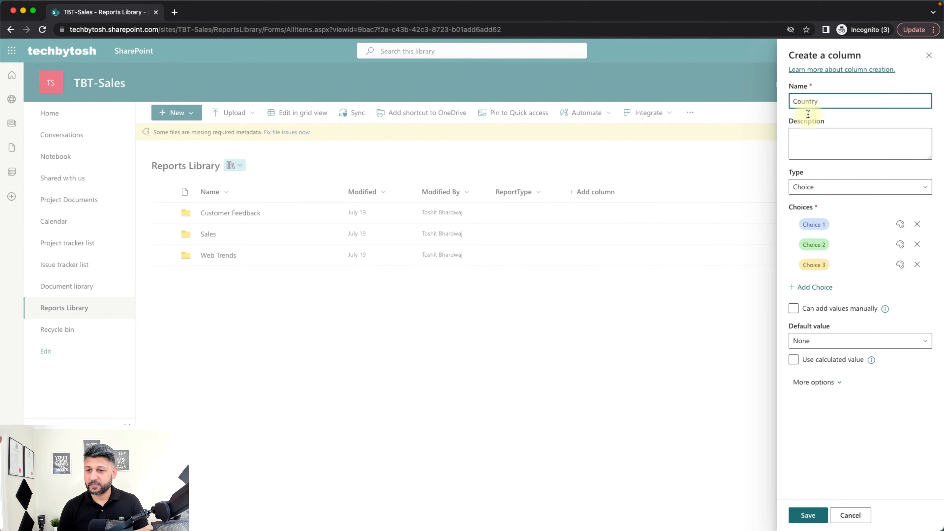
Replace the three default choices of the Country column with Australia, US and UK.
click(842, 226)
text(Australia)
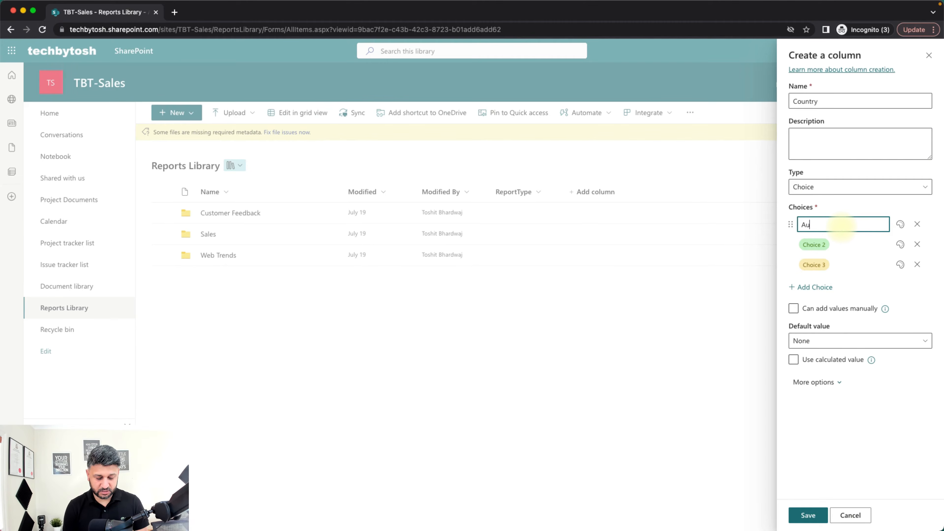
click(842, 244)
text(US)
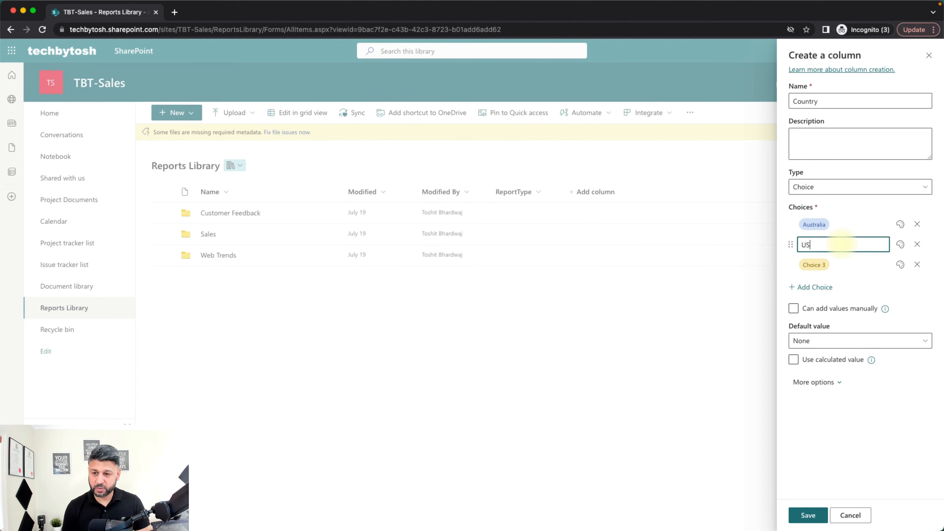
click(848, 264)
text(UK)
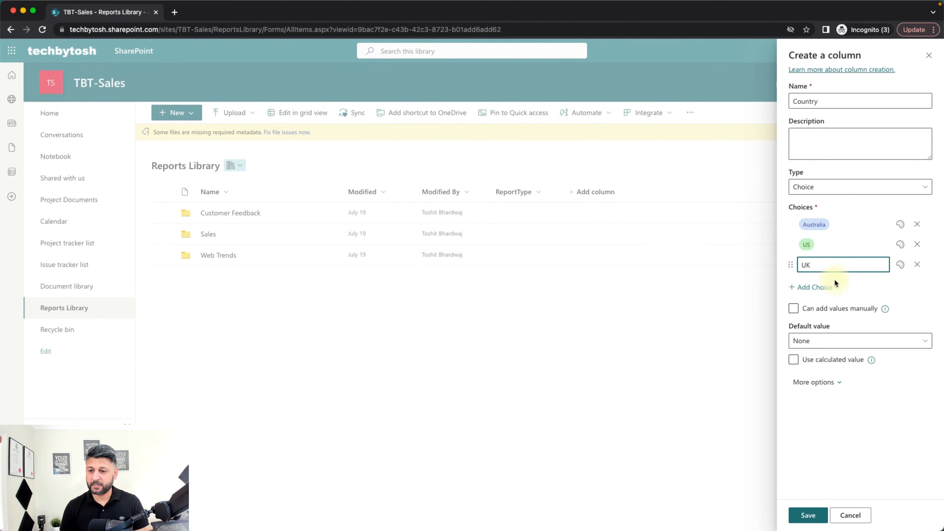
Add a fourth choice named India to the Country column.
click(820, 287)
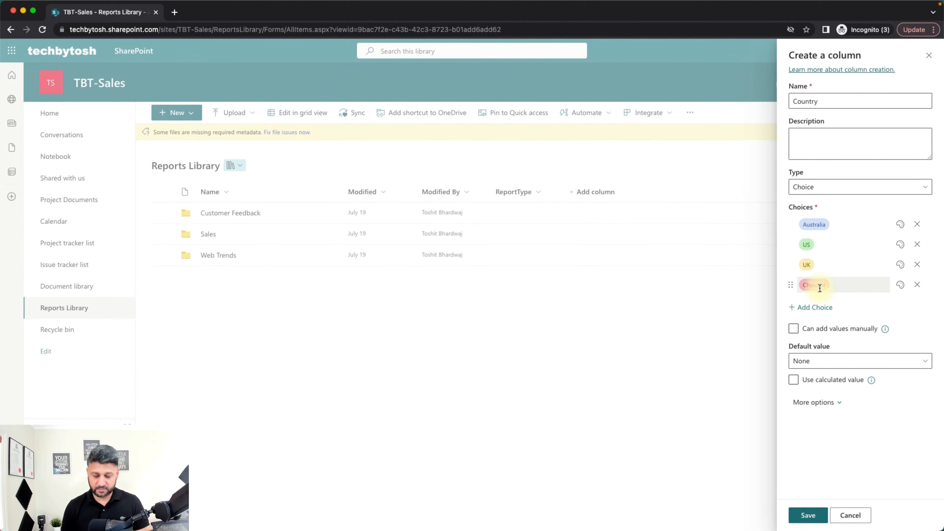
click(851, 291)
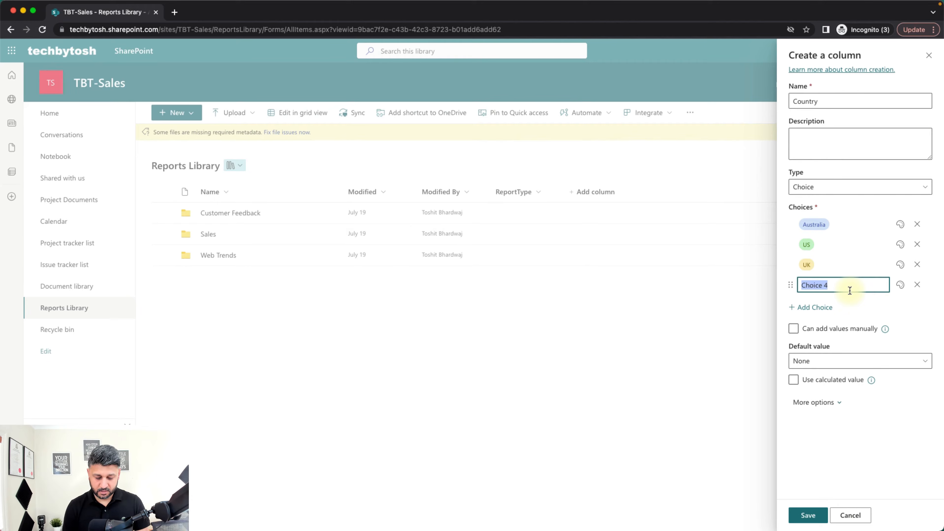
text(INDI)
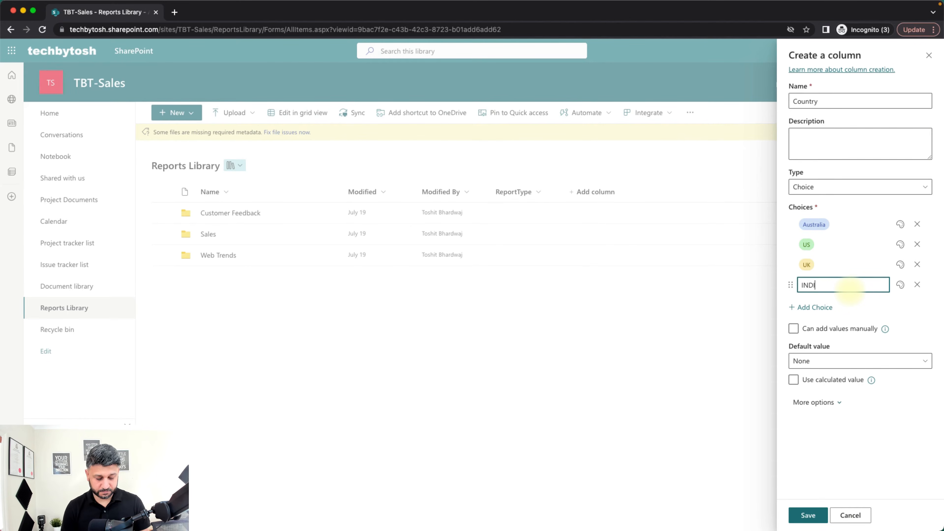
key(BackSpace)
key(BackSpace)
key(BackSpace)
text(ndia)
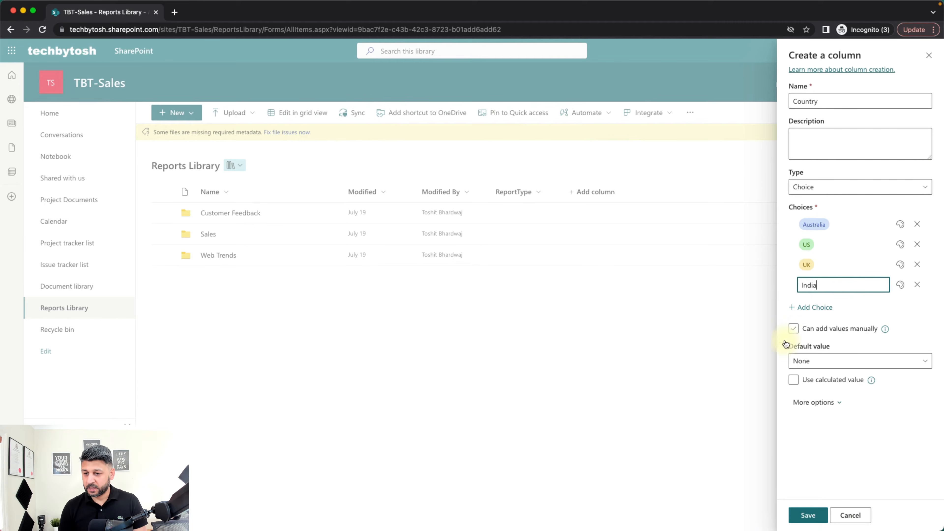
Allow multiple selections in the Country column, require that it contains information, and save the column.
click(814, 402)
scroll(892, 412, down, 5)
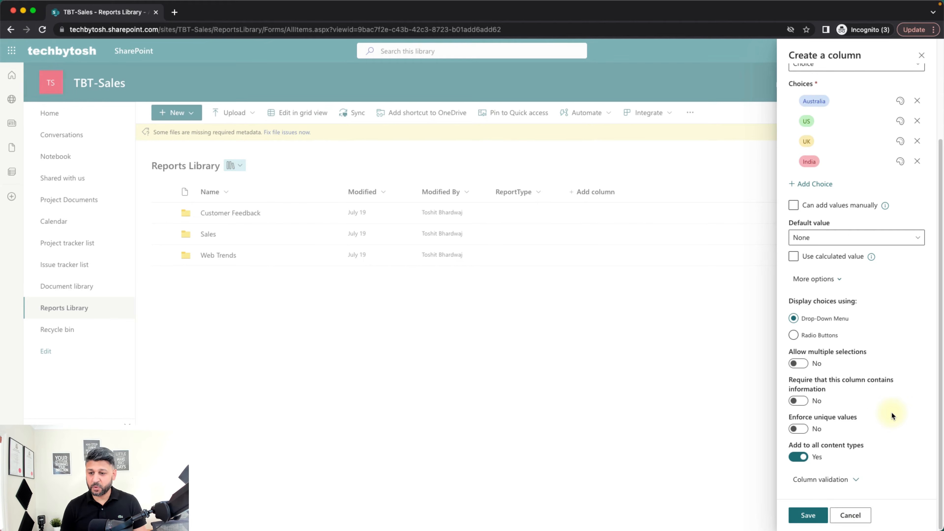
click(804, 364)
scroll(805, 364, up, 1)
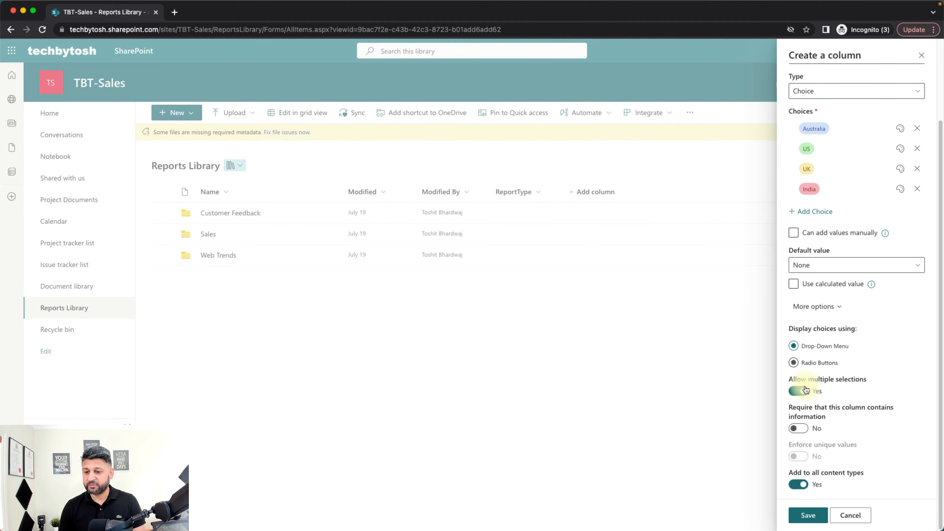
click(800, 429)
click(811, 515)
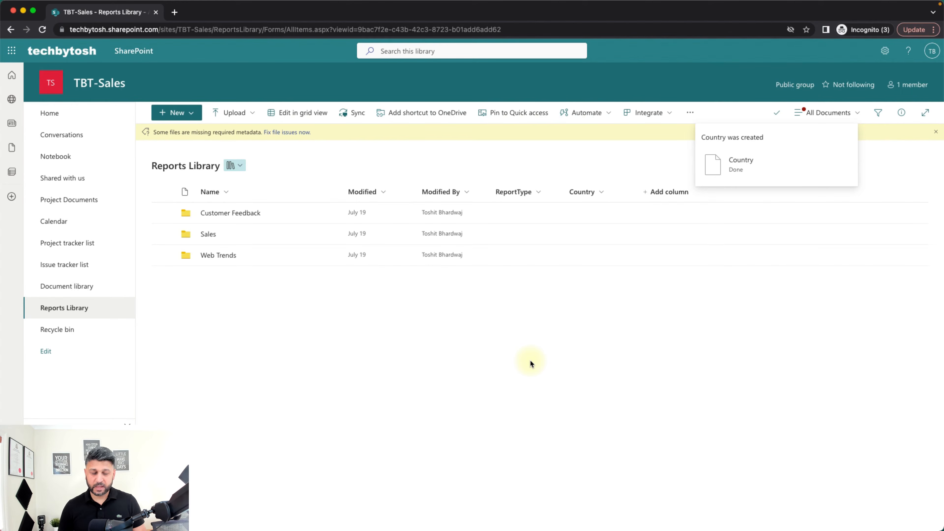
After checking the files in the Web Trends folder, start a new Choice column at the Reports Library root and name it ReportPeriod.
click(218, 255)
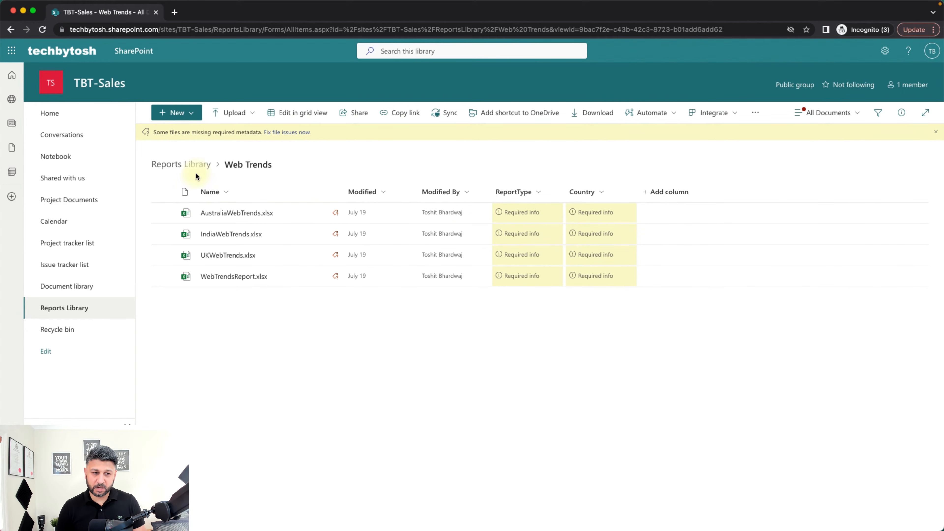
click(185, 171)
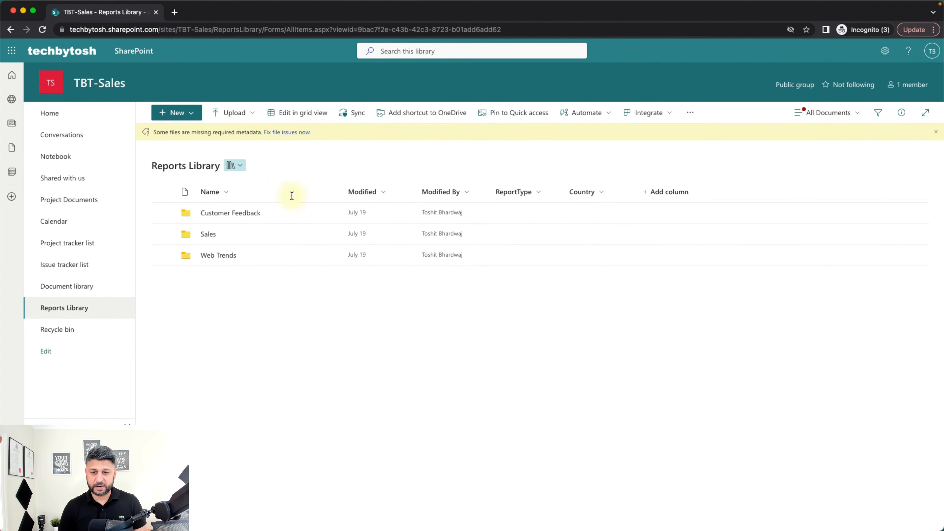
click(662, 192)
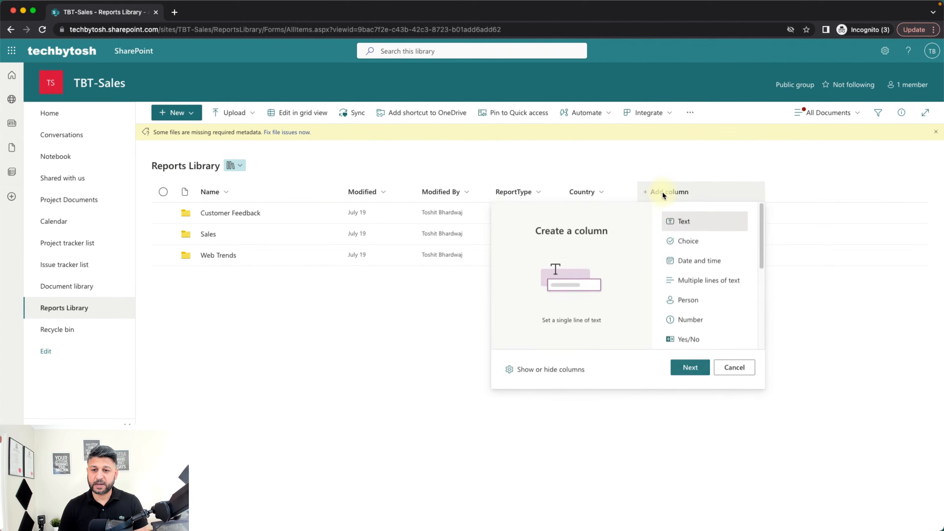
click(688, 245)
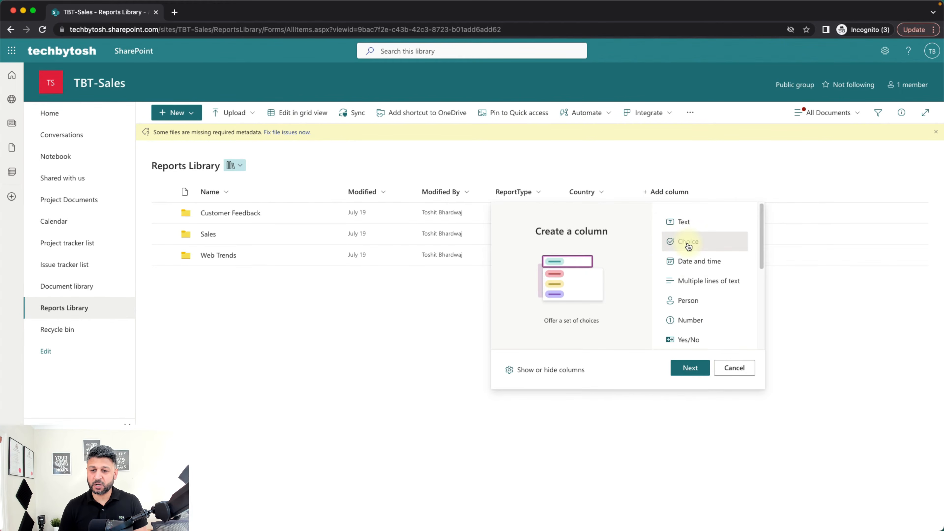
click(690, 369)
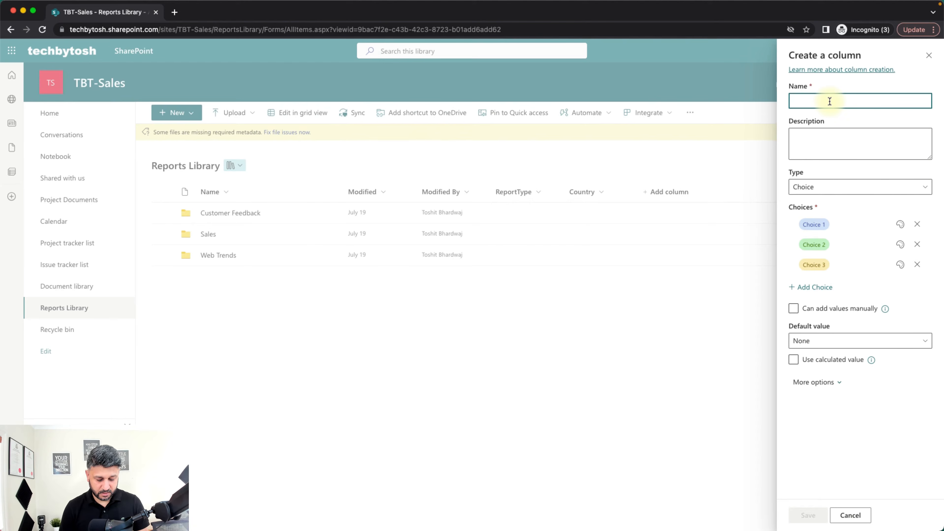
text(Report)
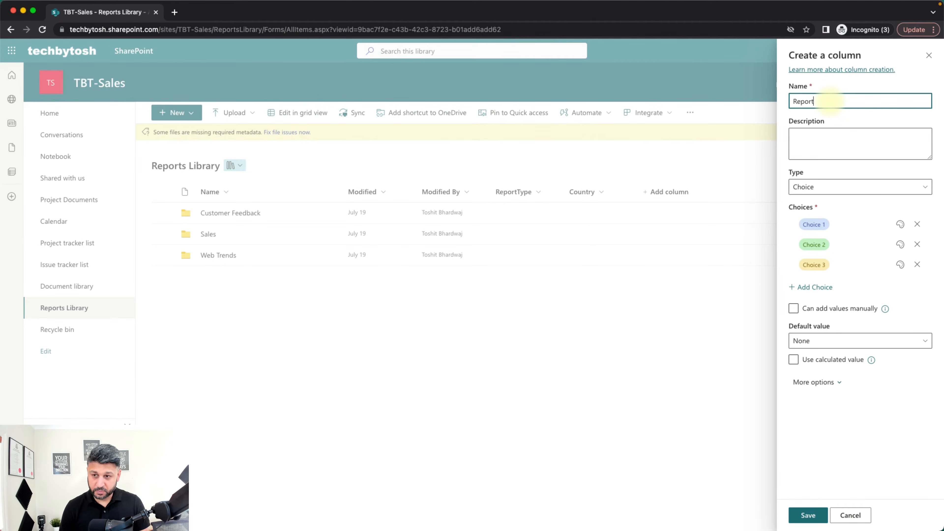
text(Period)
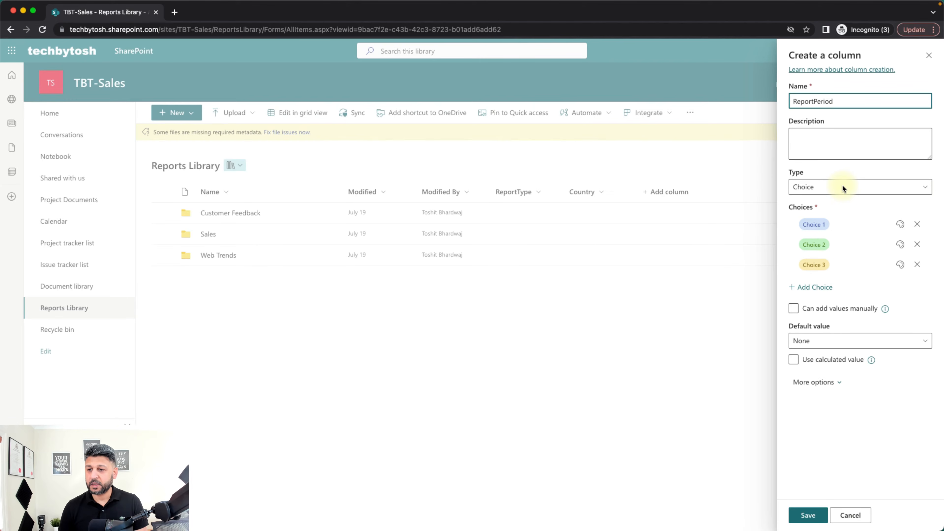
Replace the first two default choices of the ReportPeriod column with Jan 2023 and Feb 2023.
click(849, 225)
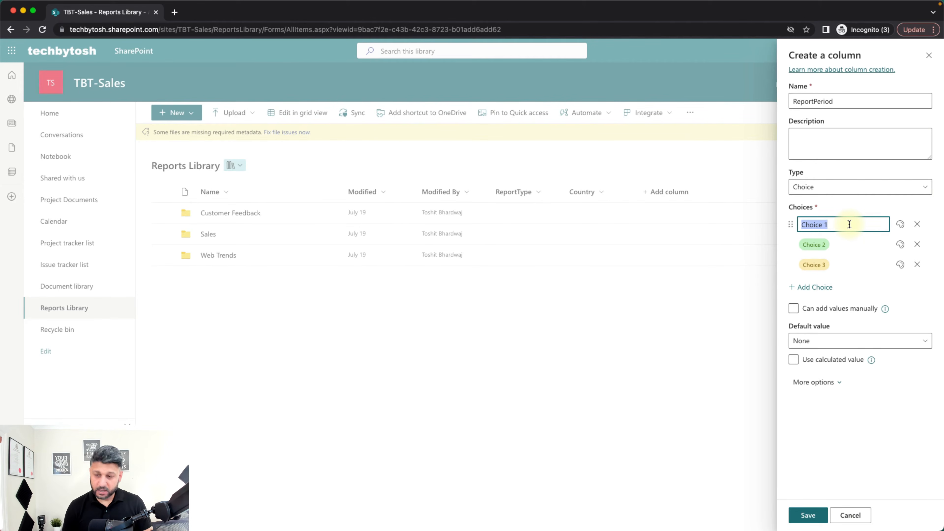
text(Ja)
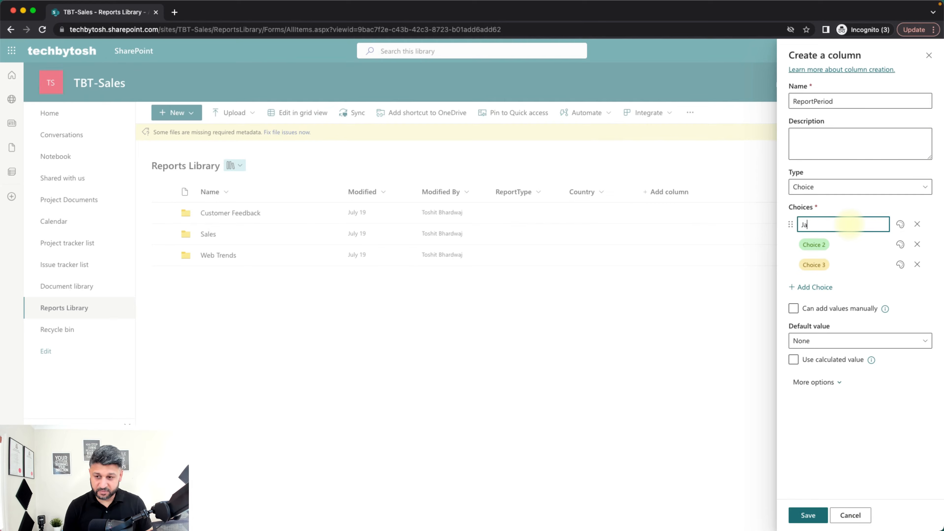
text(n 2023)
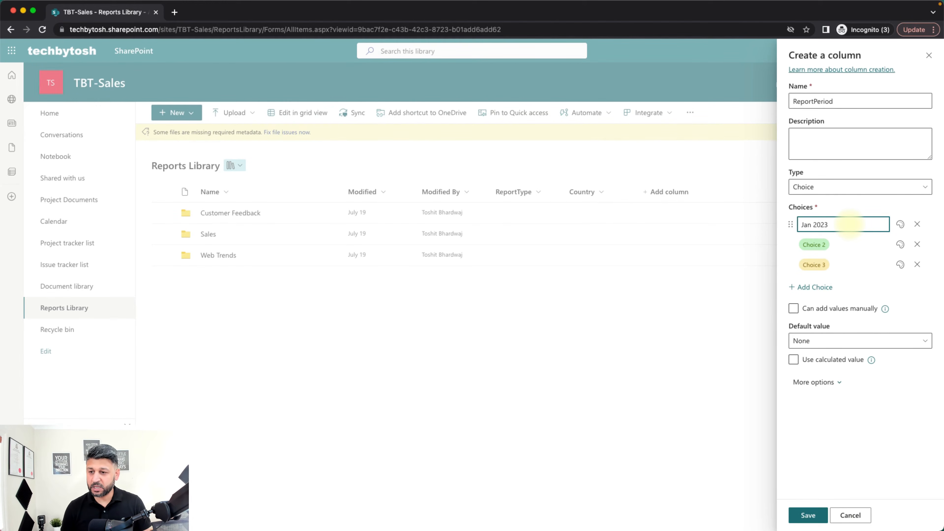
click(863, 246)
text(Fw)
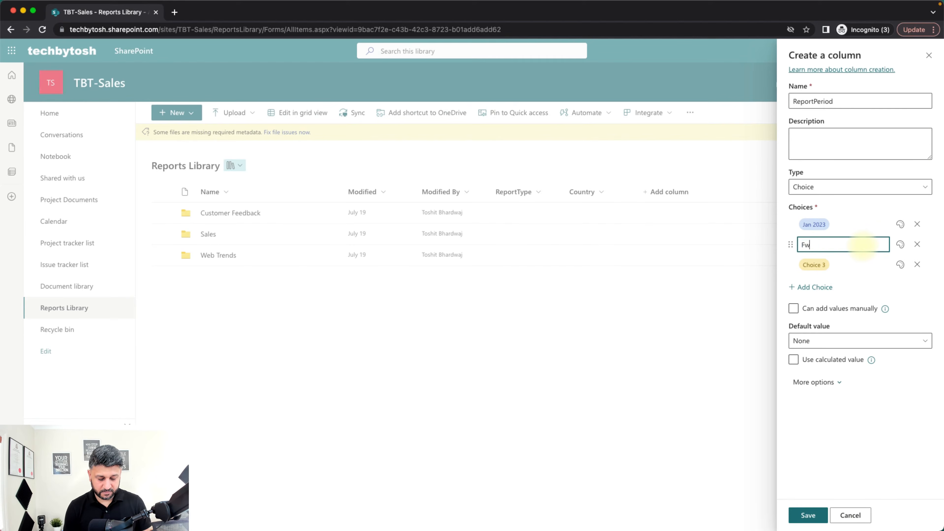
text(b 2023)
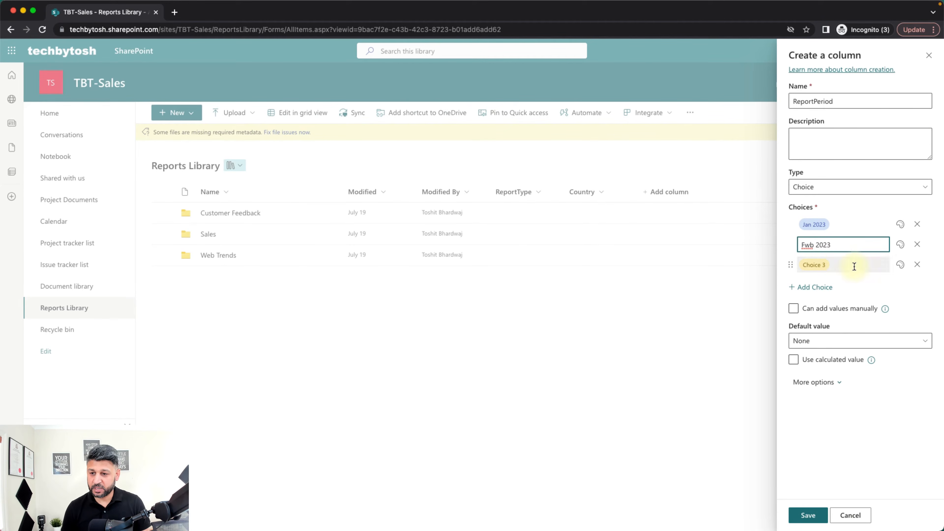
click(812, 245)
key(BackSpace)
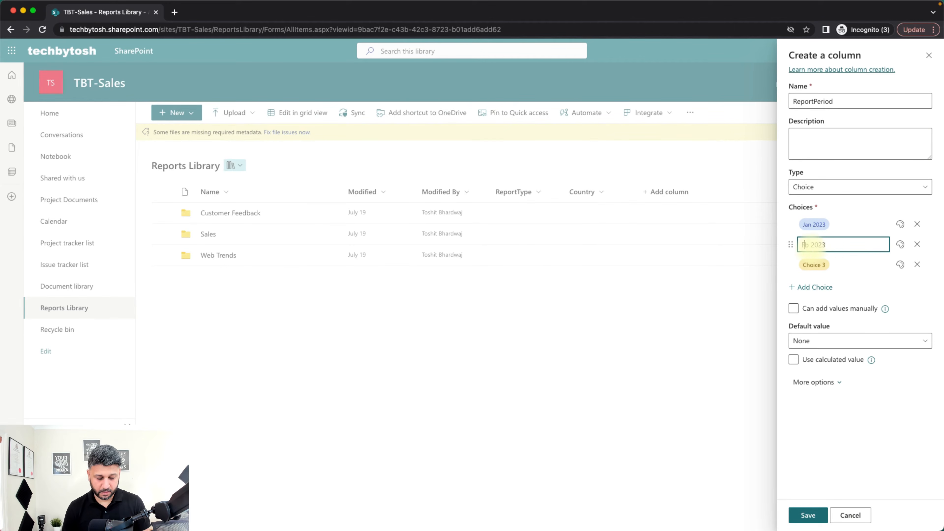
text(e)
Replace the third default choice of the ReportPeriod column with Mar 2023.
click(833, 263)
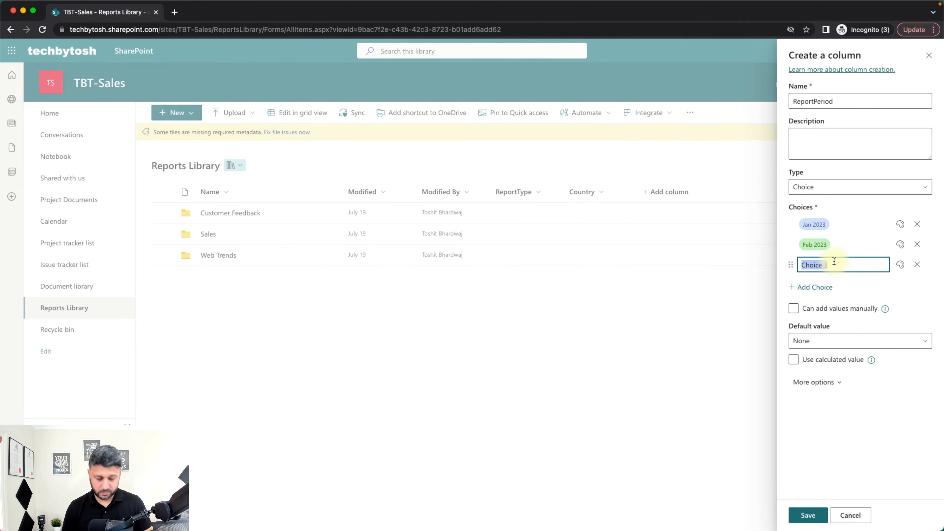
text(March )
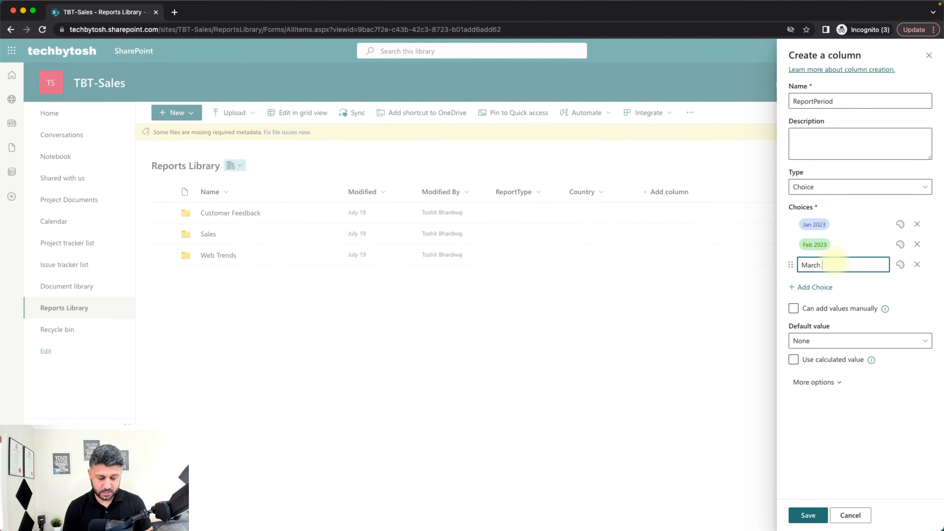
text(2023)
click(821, 264)
key(BackSpace)
key(BackSpace)
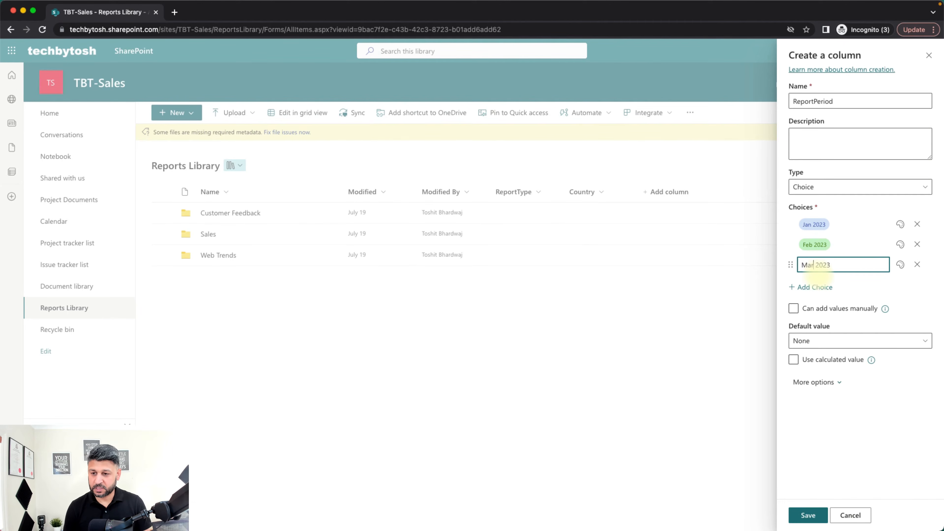
Add a fourth choice named Apr 2023 to the ReportPeriod column.
click(813, 287)
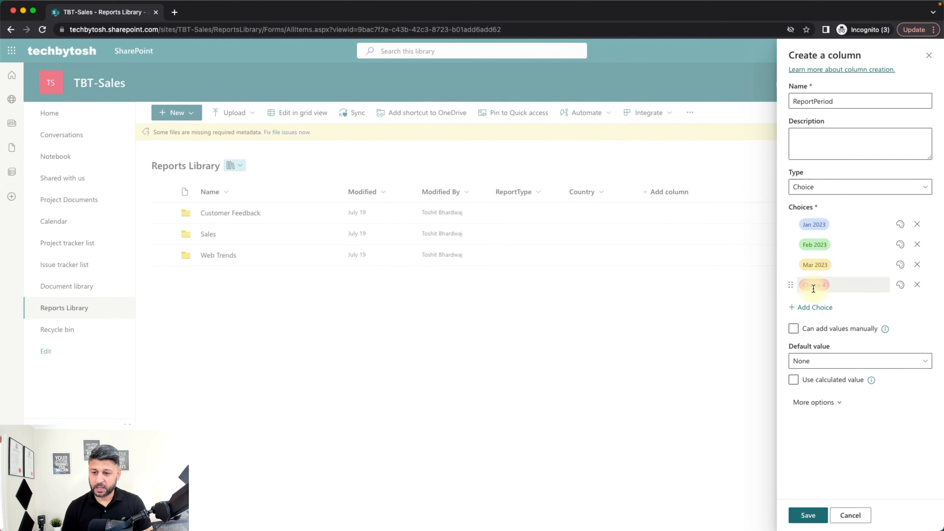
click(844, 283)
key(BackSpace)
text(a)
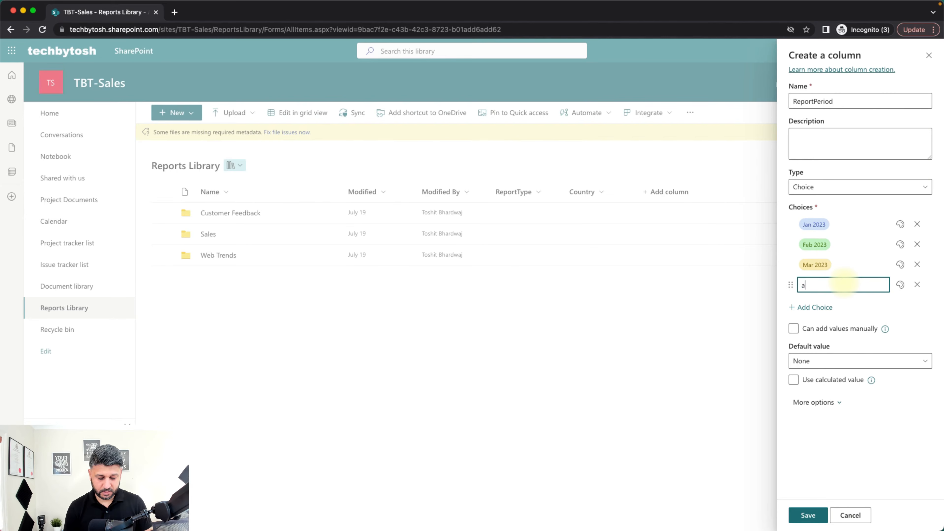
text(pril)
key(BackSpace)
key(BackSpace)
key(BackSpace)
key(BackSpace)
key(BackSpace)
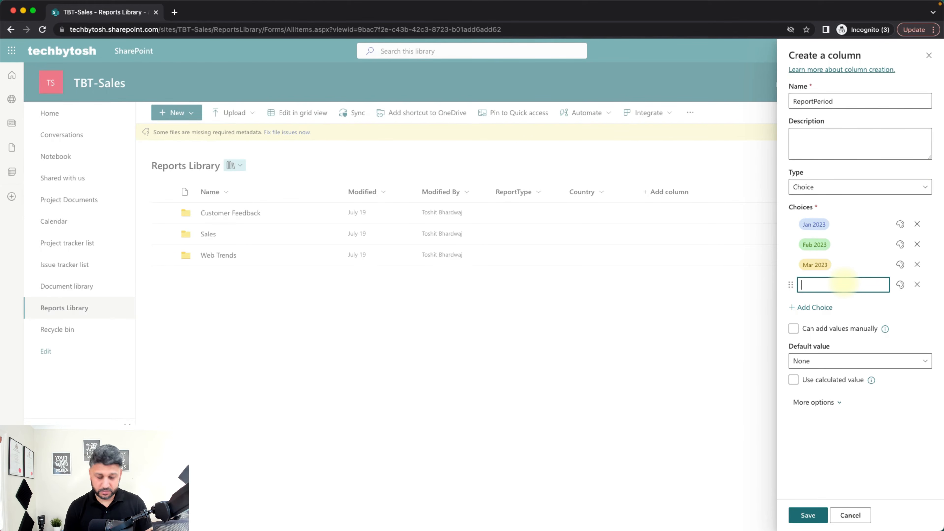
text(Apr 2023)
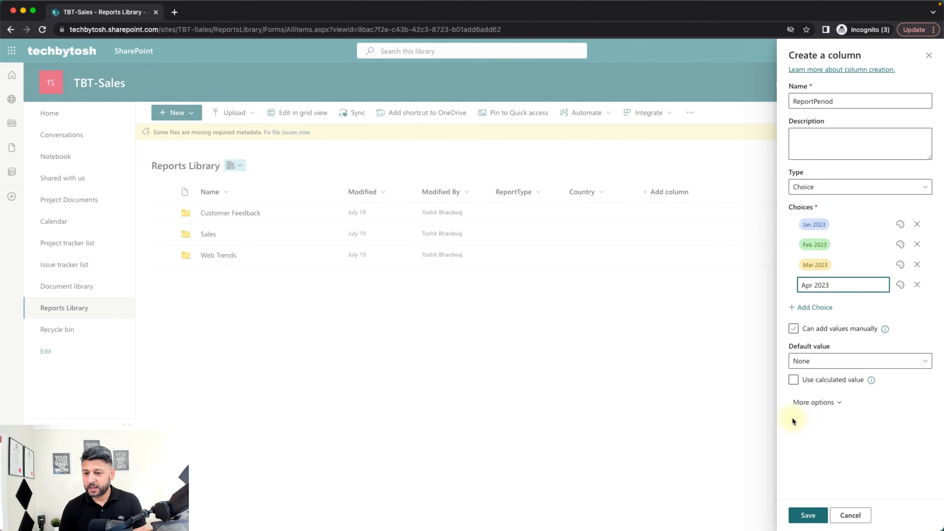
click(860, 415)
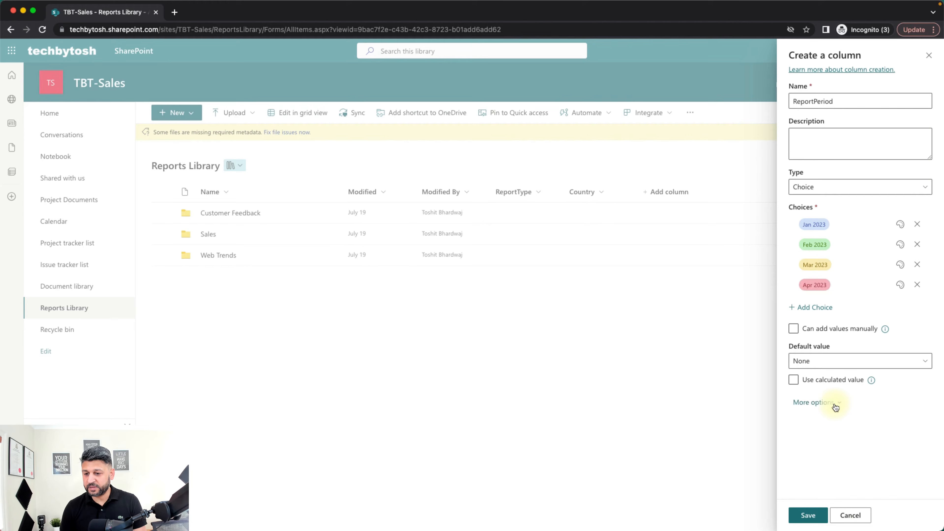
Require that the ReportPeriod column contains information and save the column.
click(836, 406)
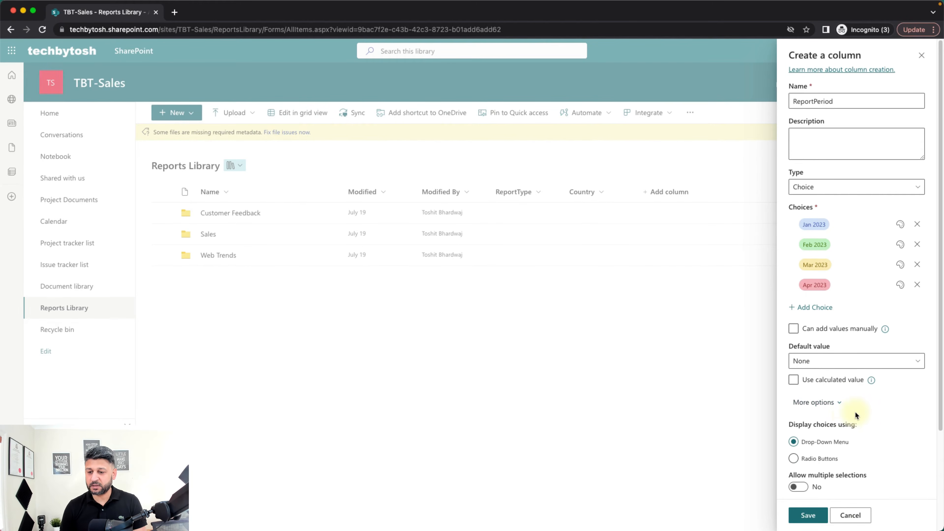
scroll(855, 411, down, 3)
scroll(855, 410, down, 1)
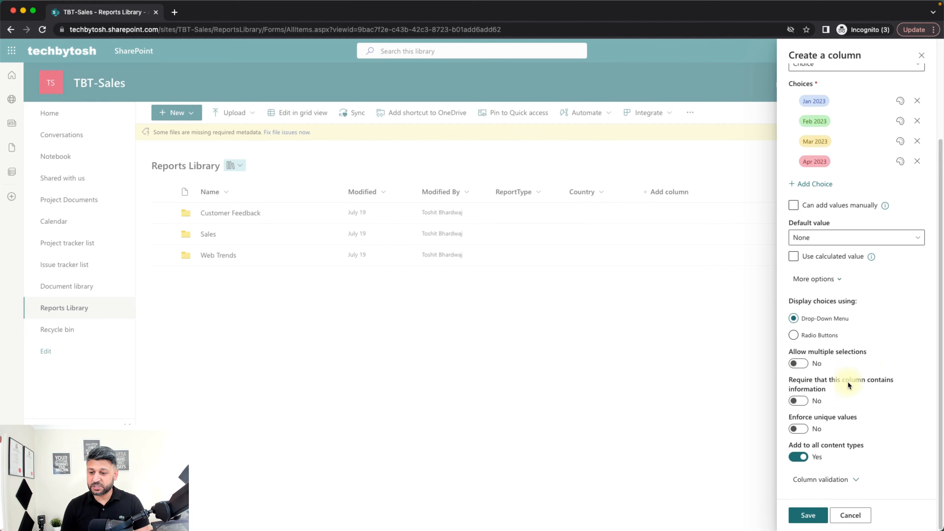
click(799, 402)
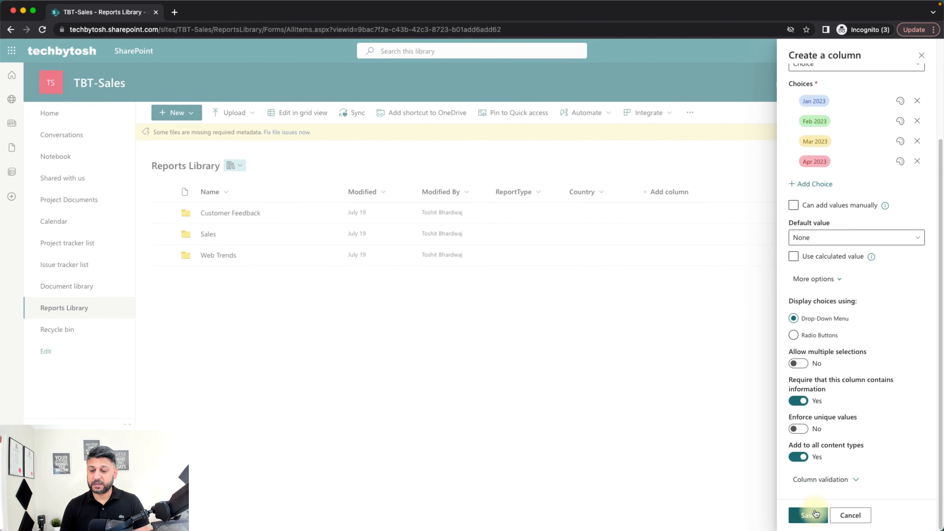
click(815, 514)
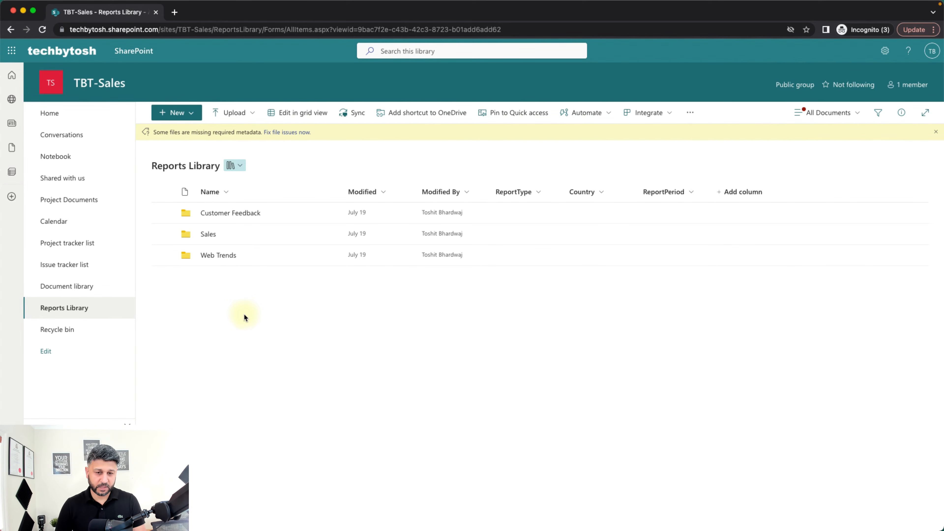
Move all files from the Customer Feedback folder to the root of the Reports Library.
click(223, 214)
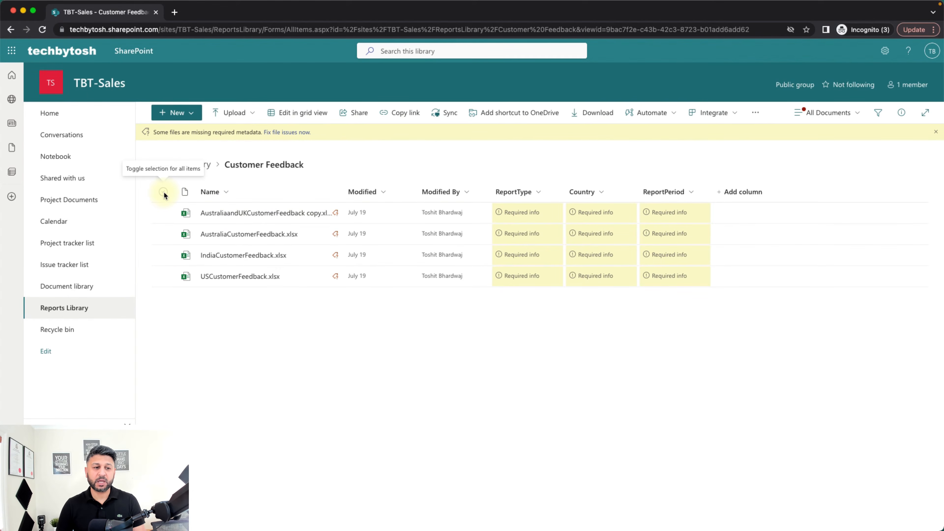
click(164, 191)
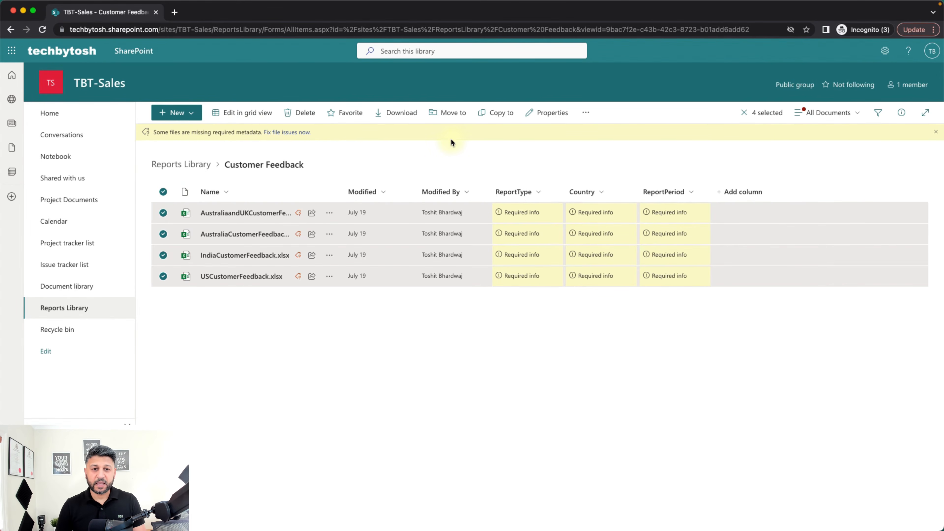
click(452, 114)
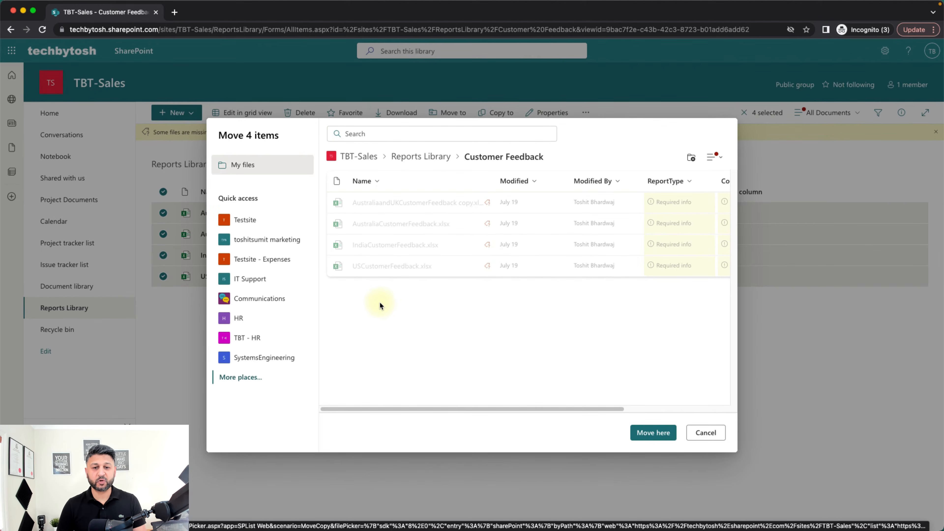
click(422, 158)
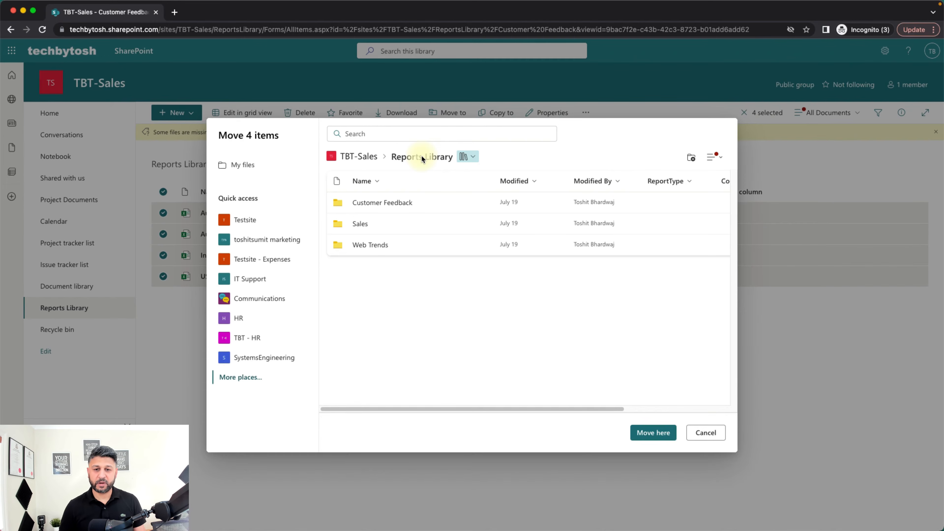
click(647, 435)
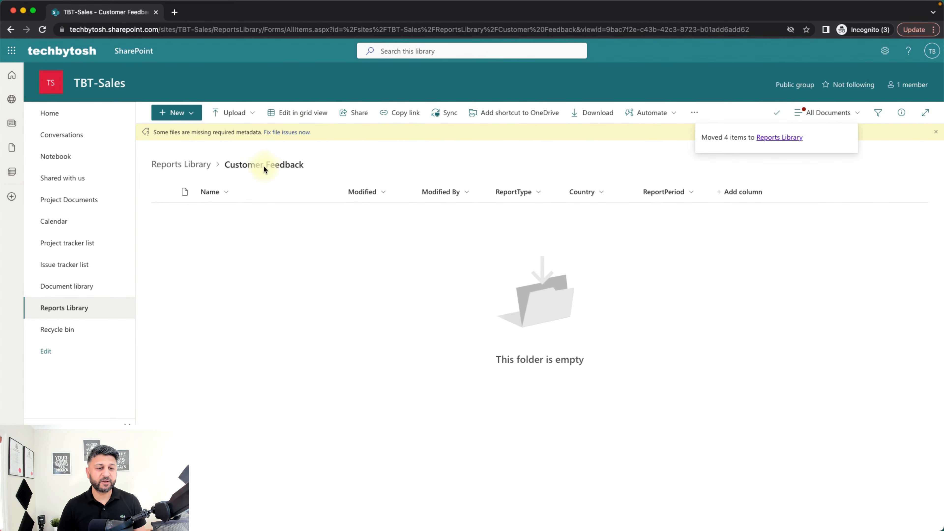
Move all files from the Sales folder to the root of the Reports Library.
click(191, 165)
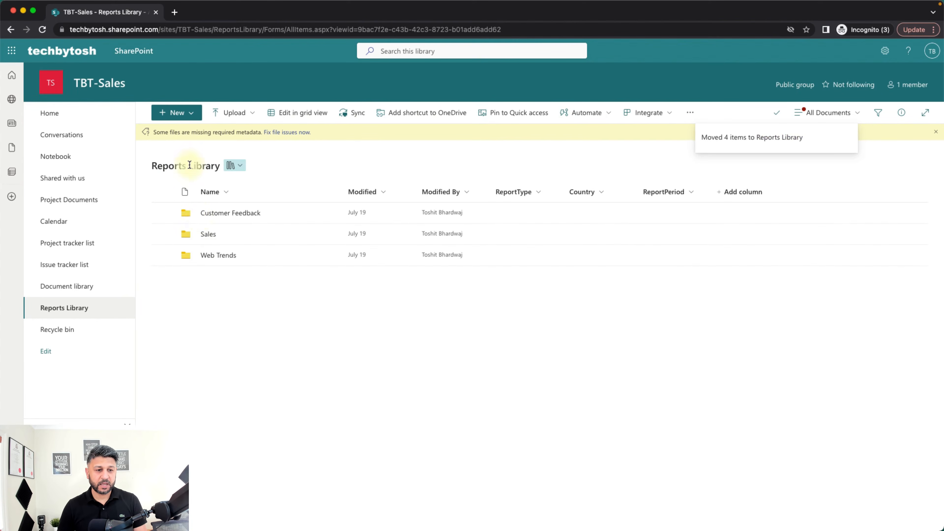
click(208, 234)
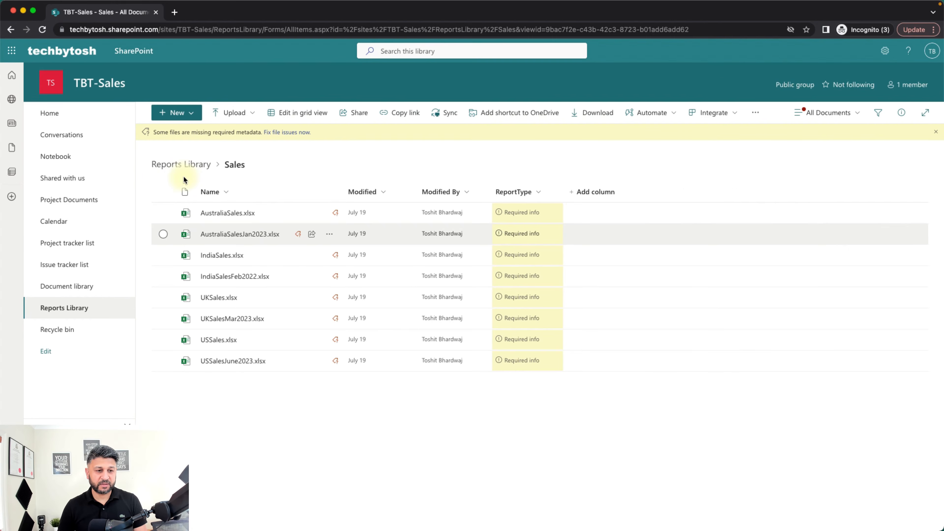
click(163, 191)
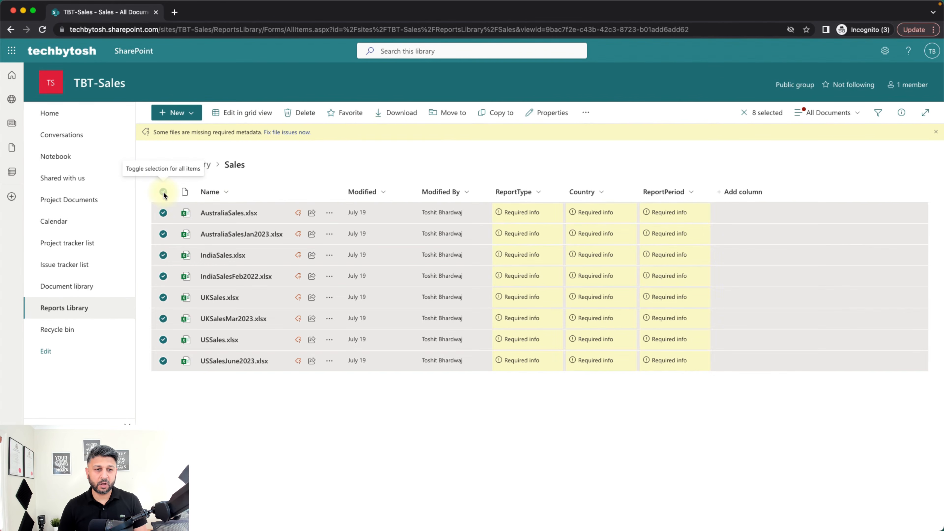
click(448, 115)
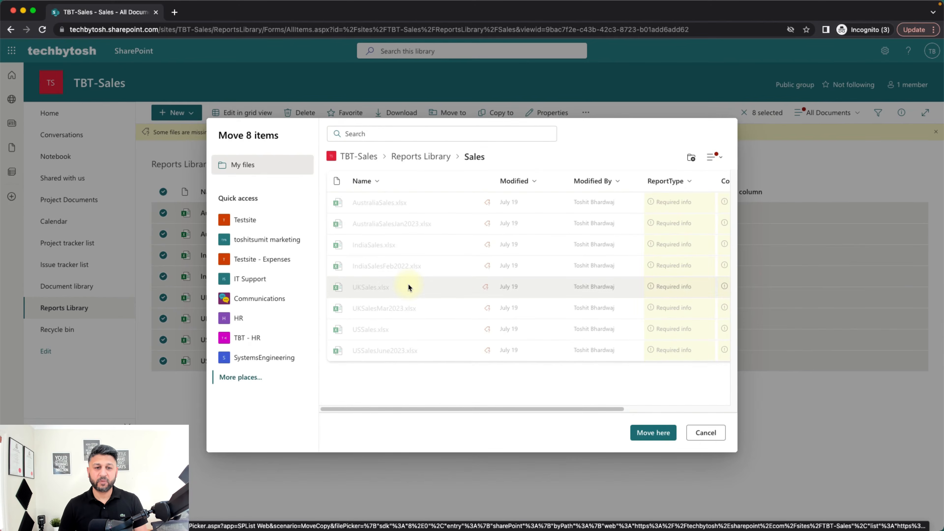
click(425, 158)
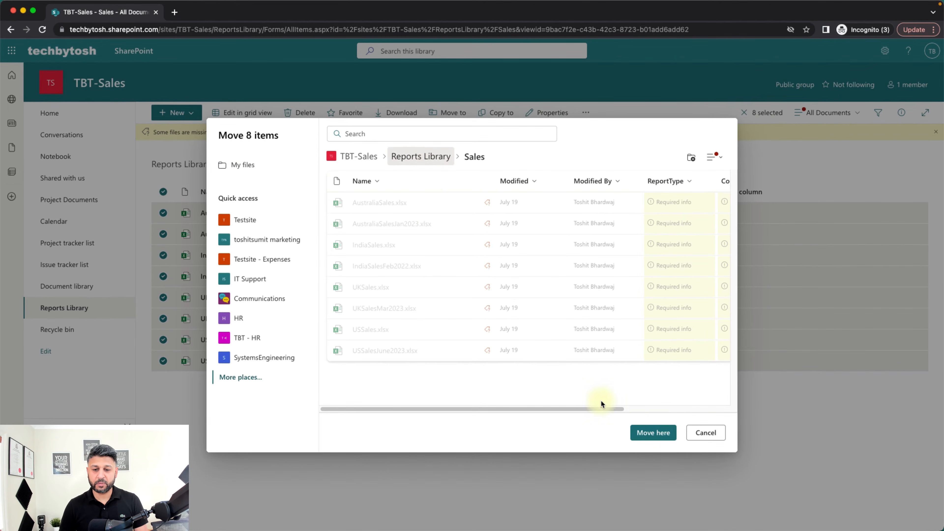
click(653, 433)
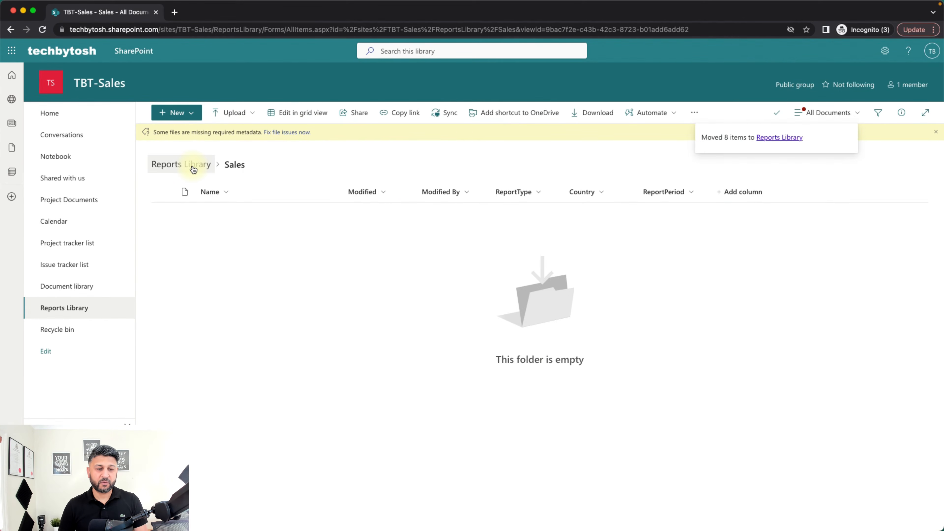
Move all files from the Web Trends folder to the root of the Reports Library.
click(193, 168)
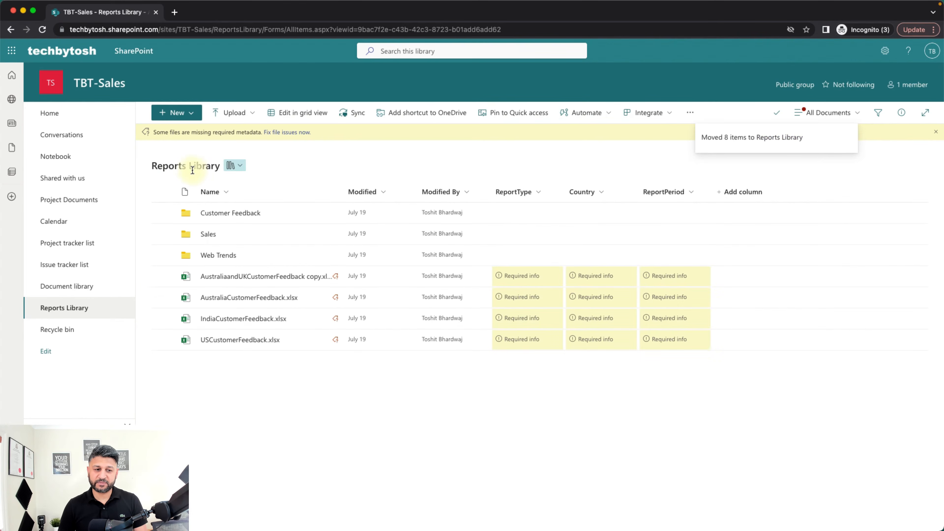
click(219, 256)
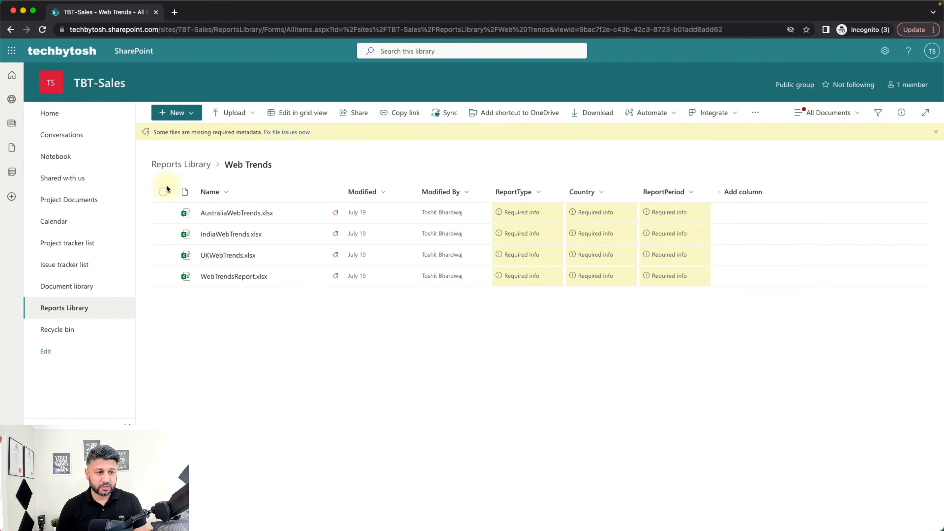
click(163, 192)
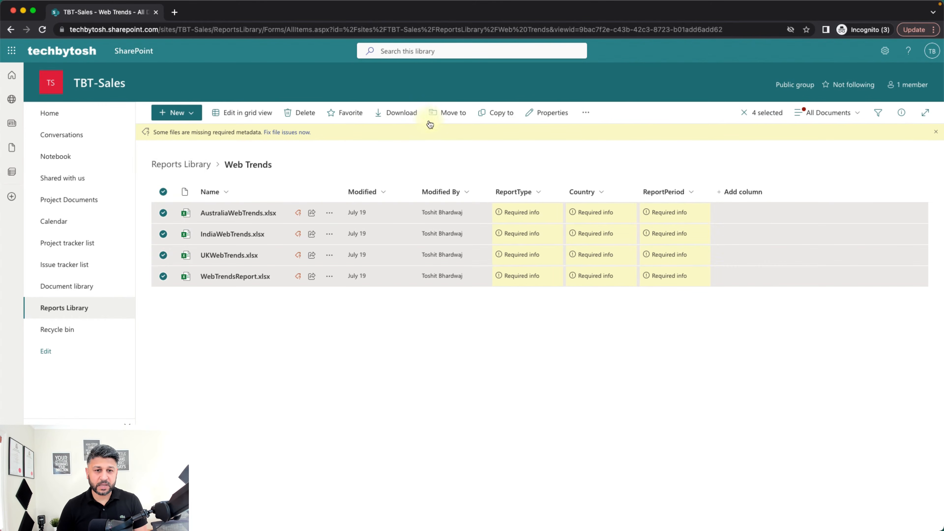
click(439, 114)
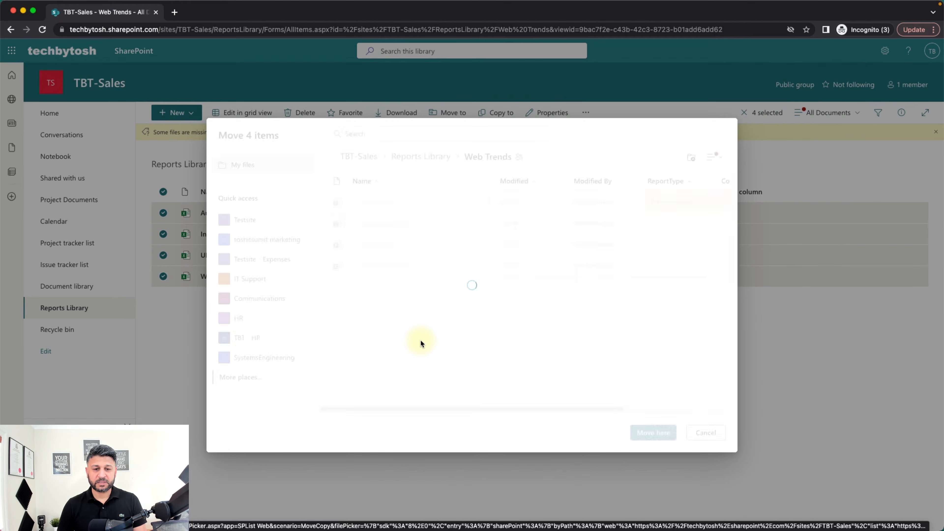
click(421, 157)
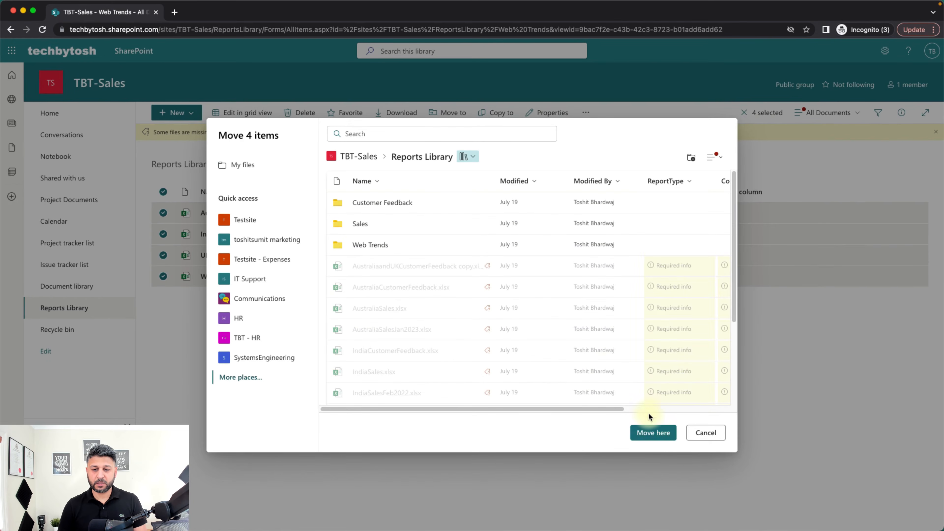
click(652, 433)
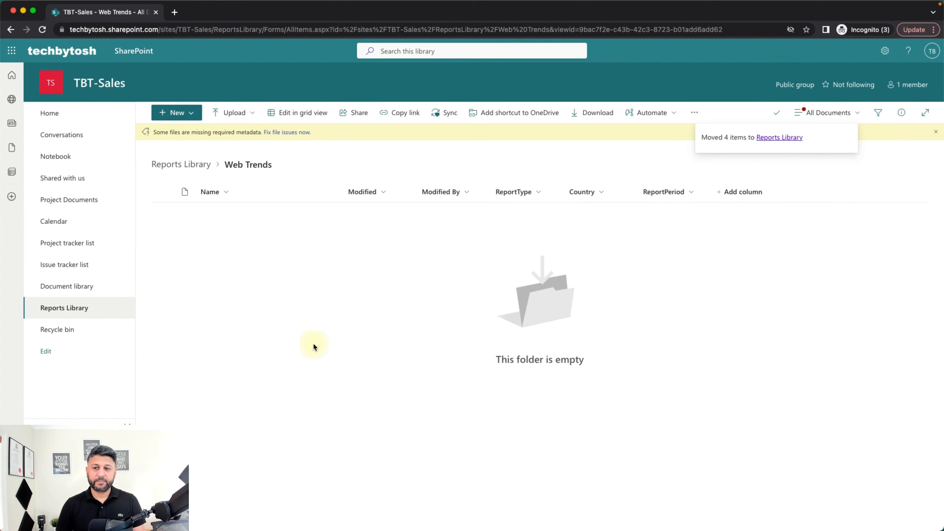
Delete the emptied Customer Feedback, Sales and Web Trends folders from the root of the Reports Library.
click(196, 165)
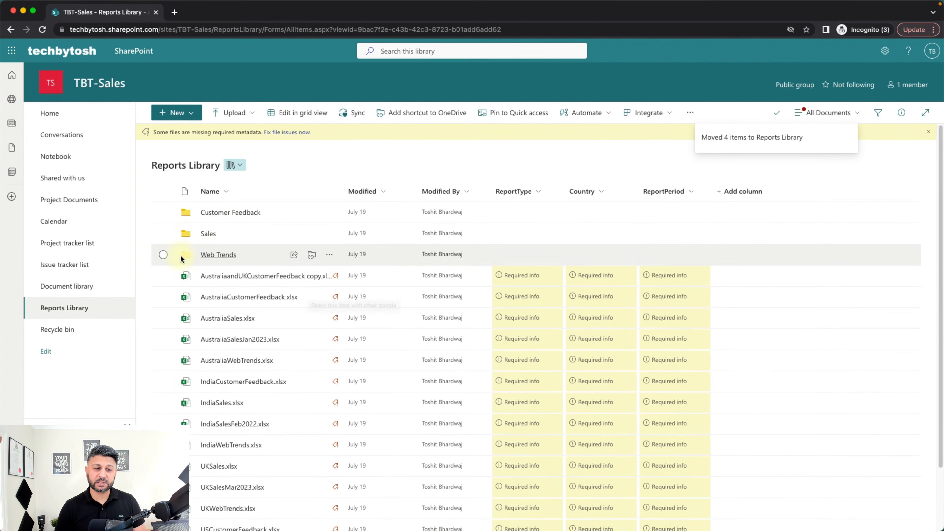
click(162, 255)
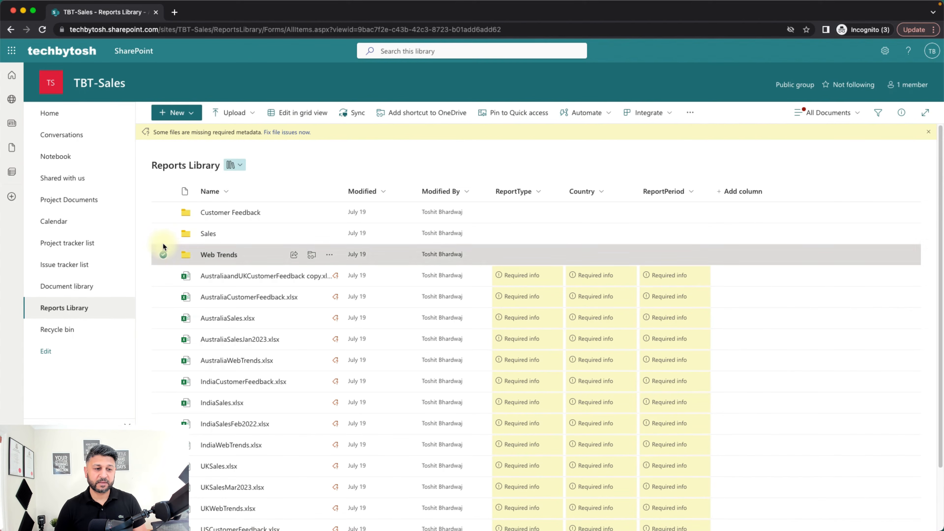
click(164, 233)
click(163, 212)
click(301, 114)
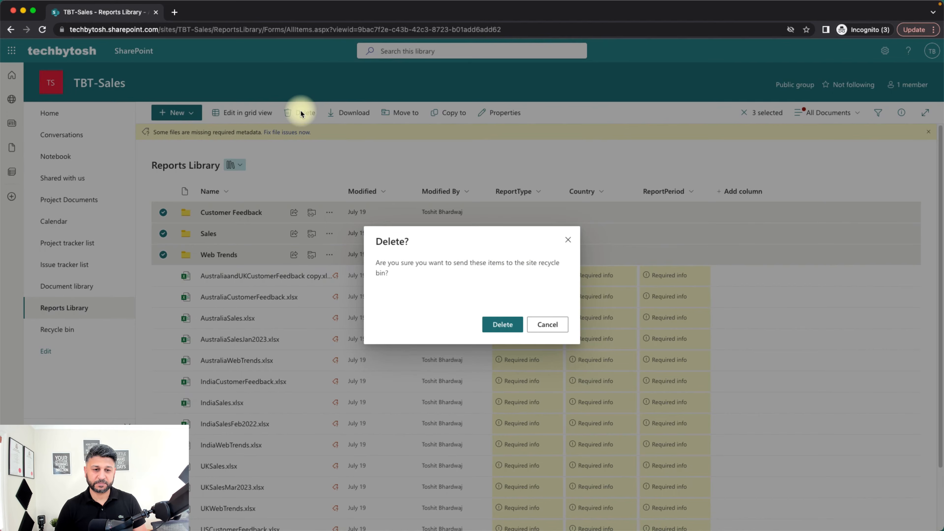
key(Return)
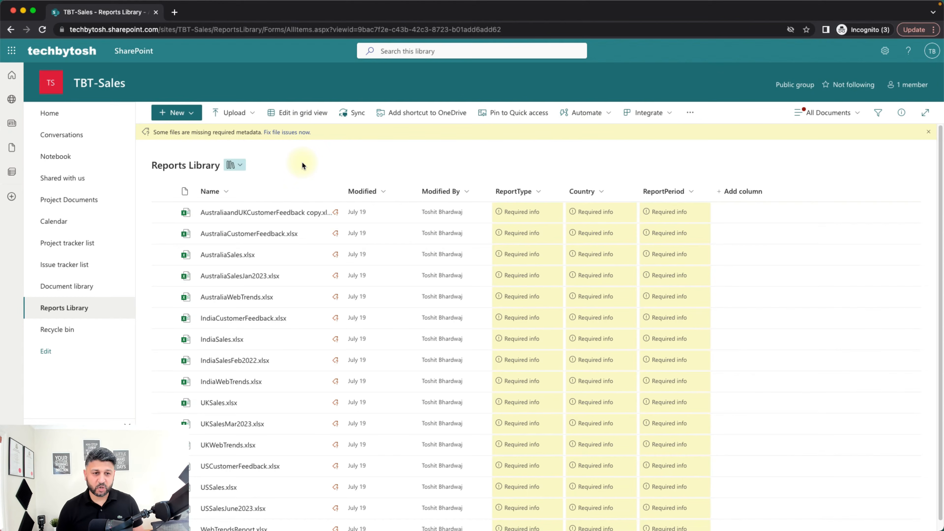
Switch the library to grid editing and set the ReportType of AustraliaandUKCustomerFeedback copy.xlsx to Customer Feedback.
click(299, 116)
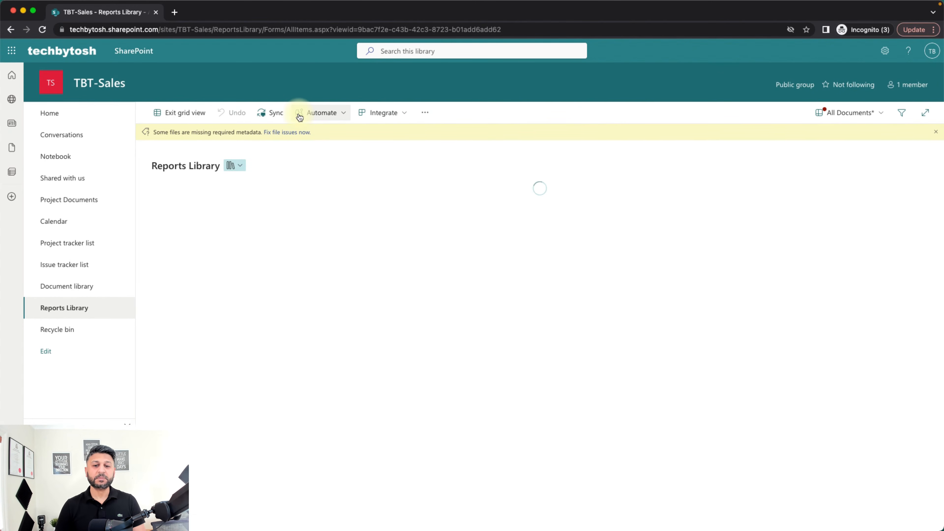
click(293, 230)
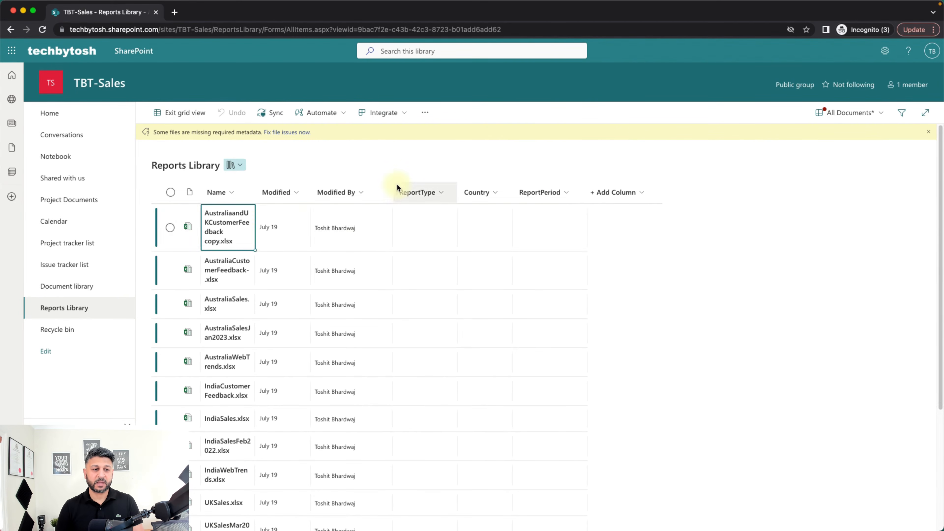
click(250, 228)
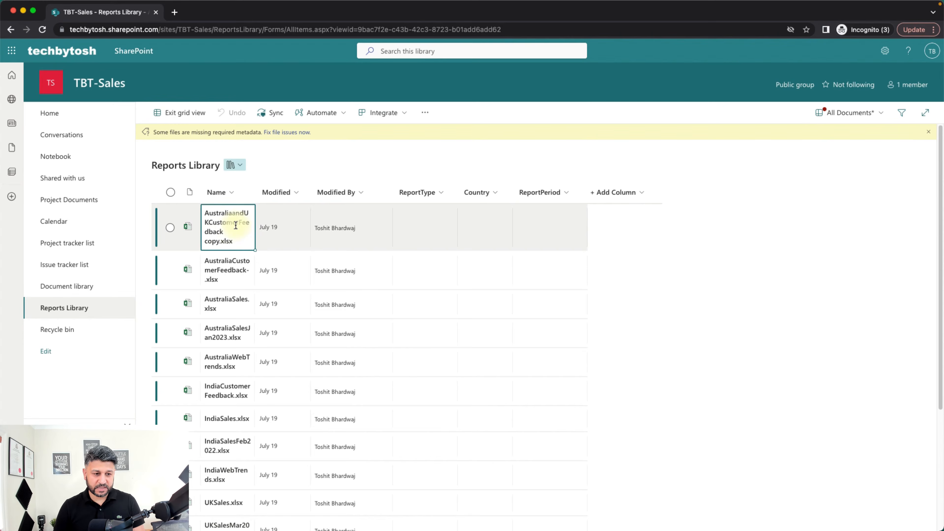
click(426, 231)
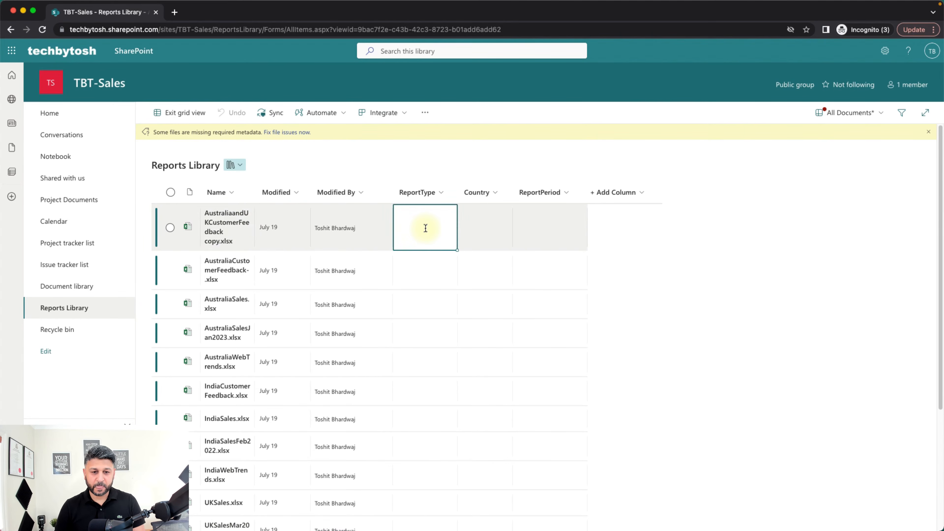
click(444, 229)
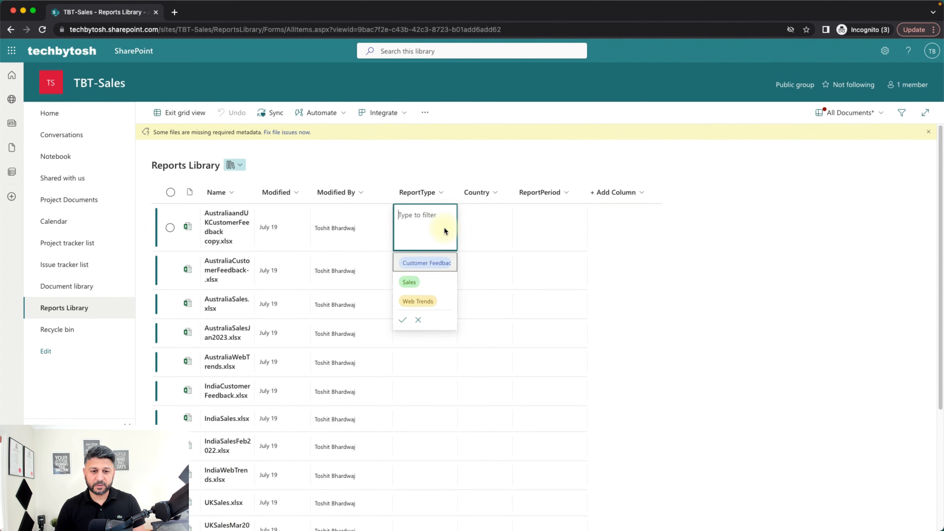
click(428, 265)
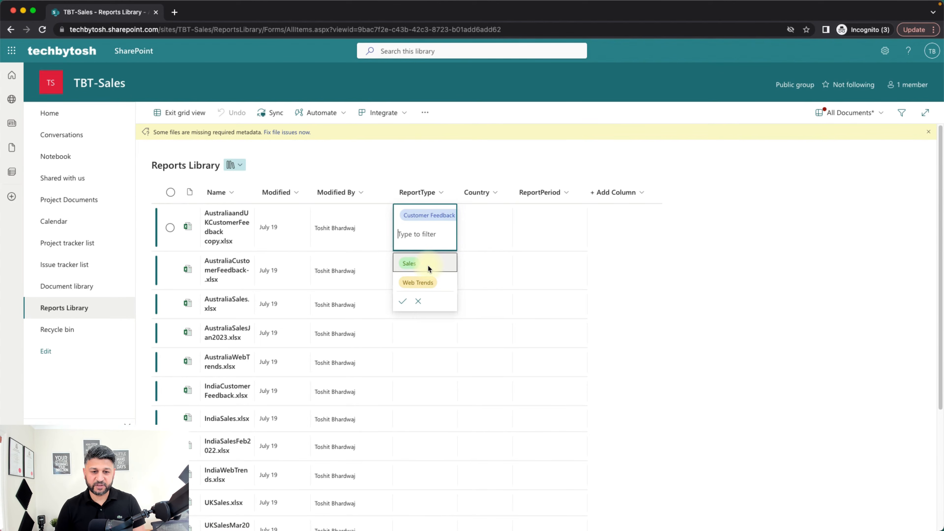
Set Country to Australia and UK and ReportPeriod to Jan 2023 for AustraliaandUKCustomerFeedback copy.xlsx.
click(480, 230)
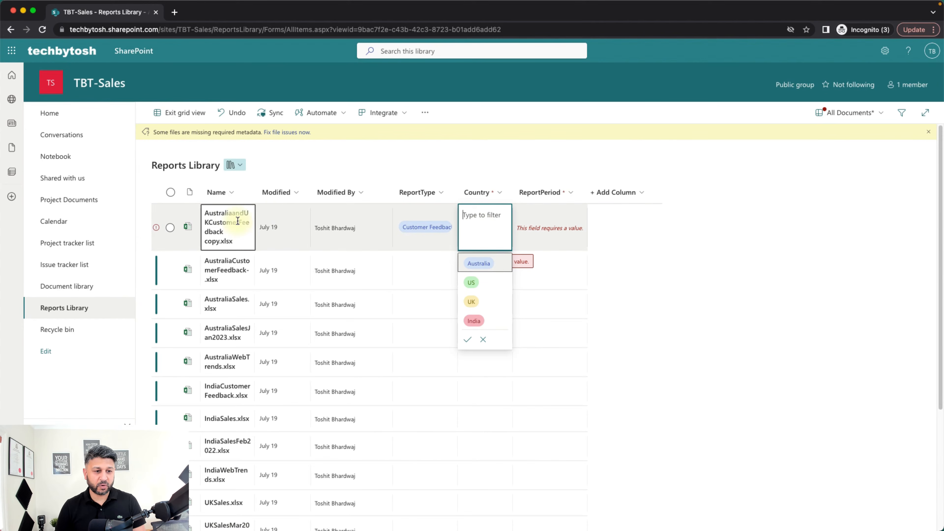
click(479, 263)
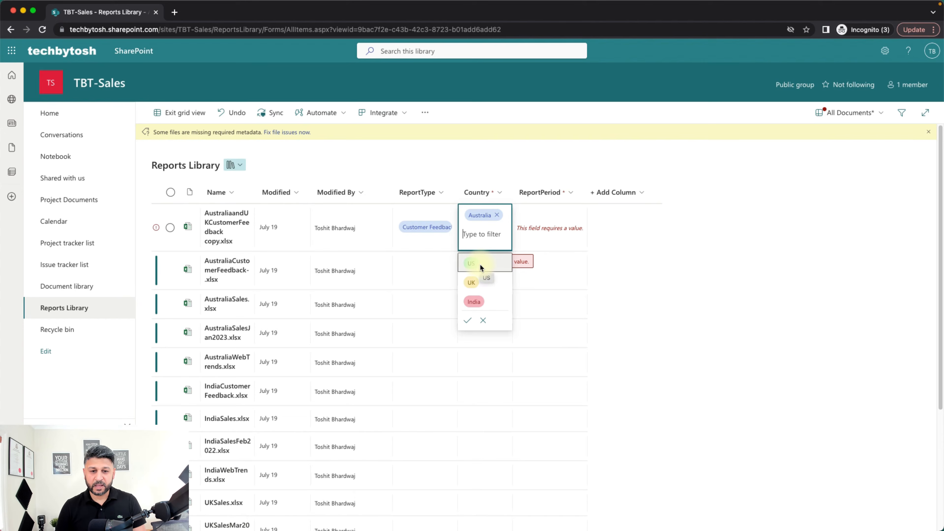
click(551, 238)
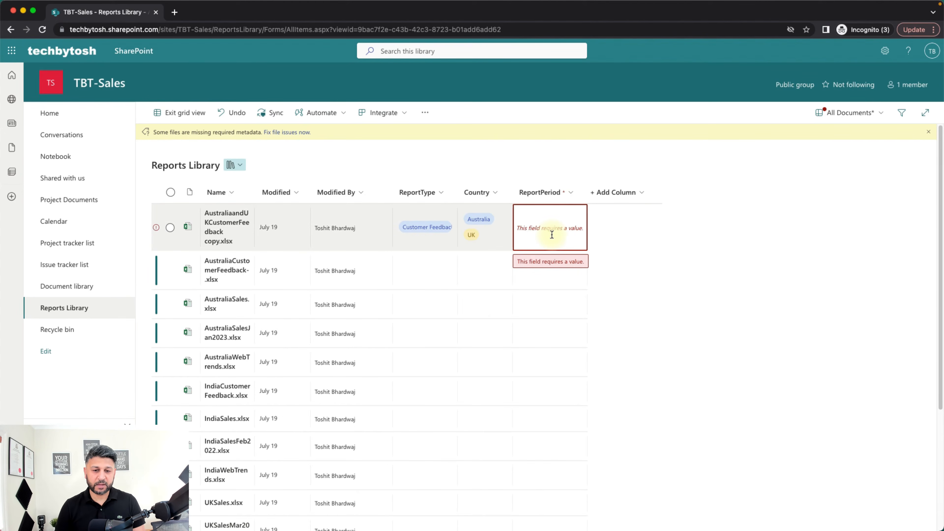
click(229, 234)
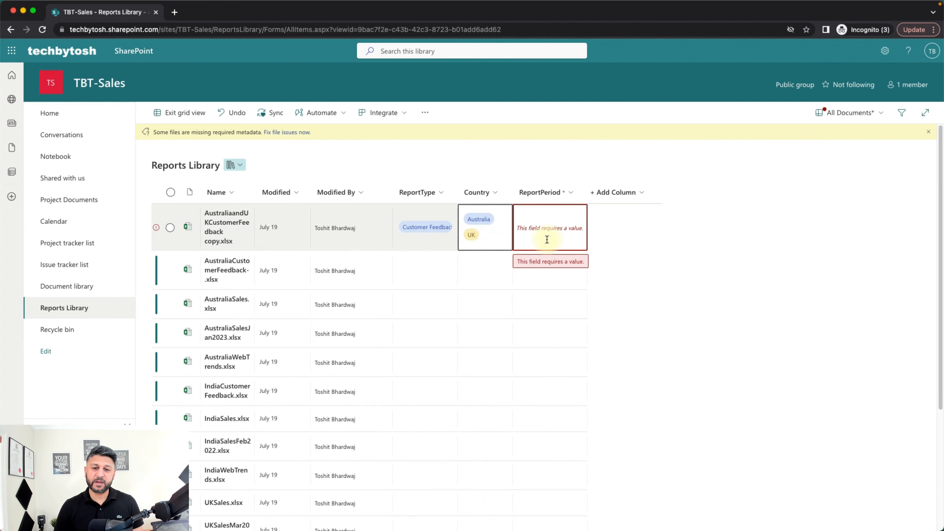
click(557, 233)
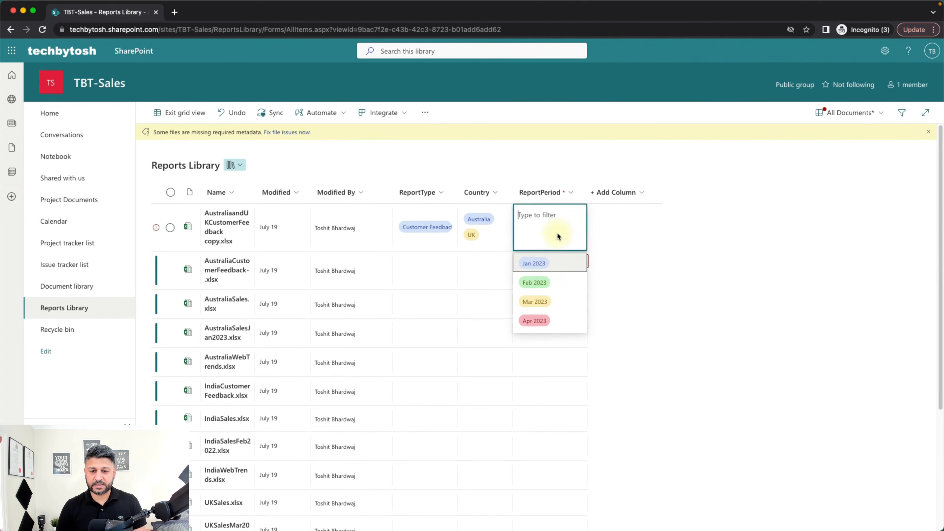
click(538, 262)
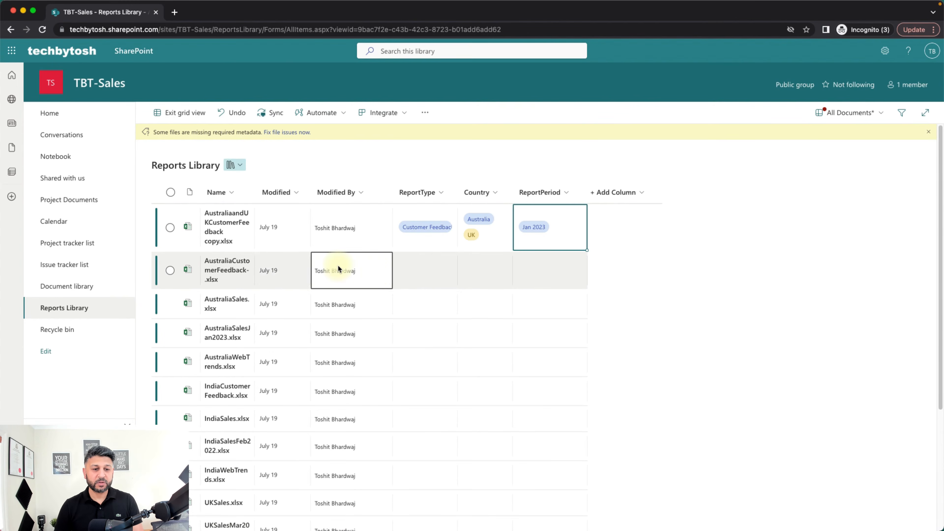
Tag AustraliaCustomerFeedback.xlsx with ReportType Customer Feedback, Country Australia and ReportPeriod Feb 2023.
click(423, 263)
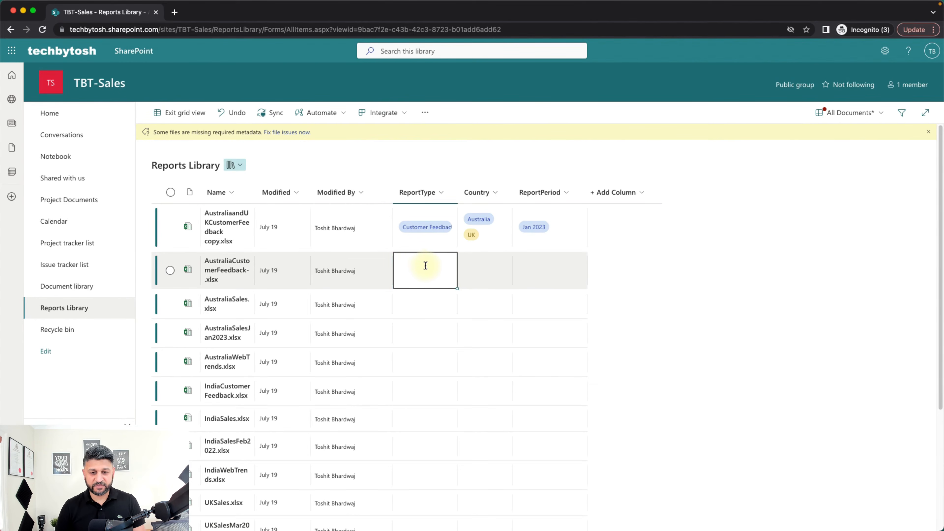
click(425, 265)
click(422, 304)
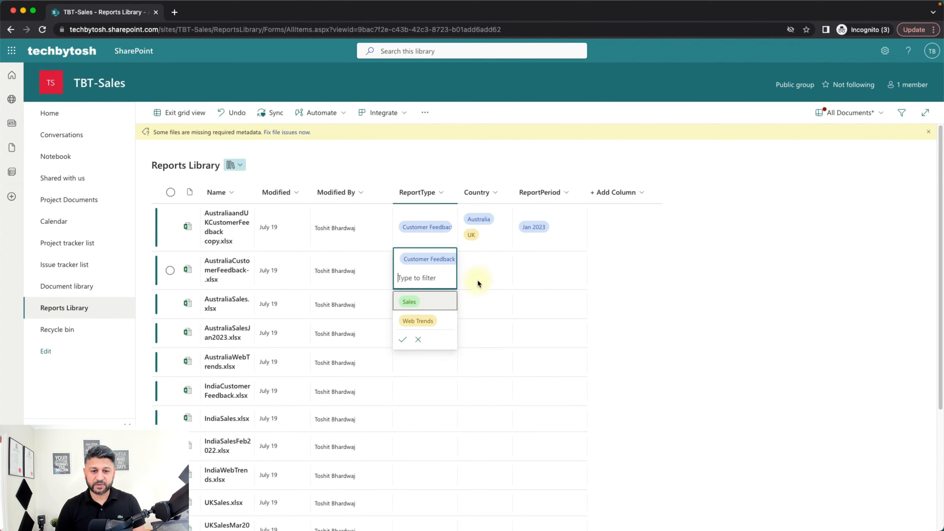
click(478, 275)
click(480, 271)
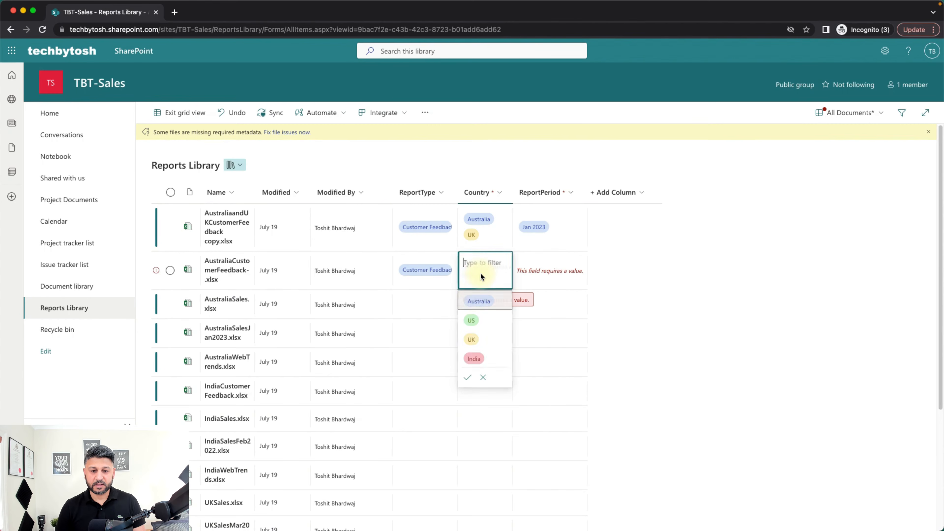
click(475, 301)
click(533, 275)
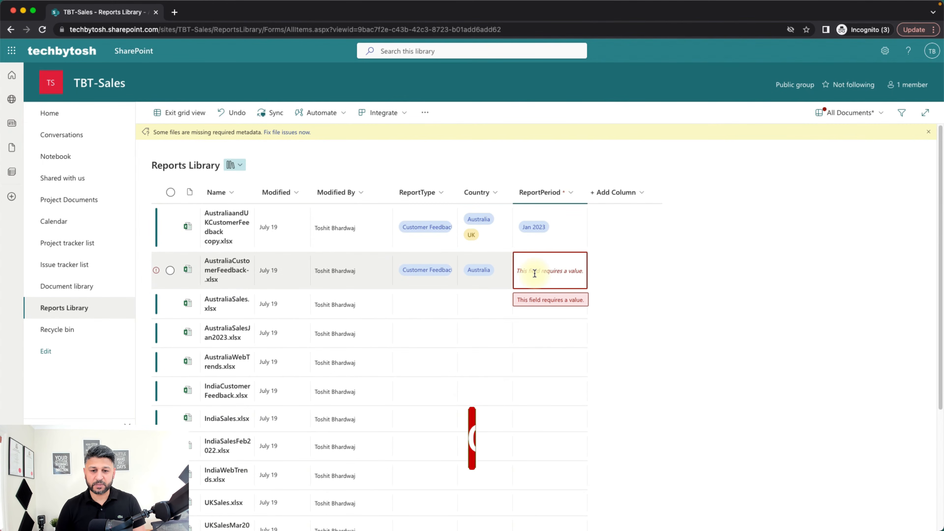
click(536, 272)
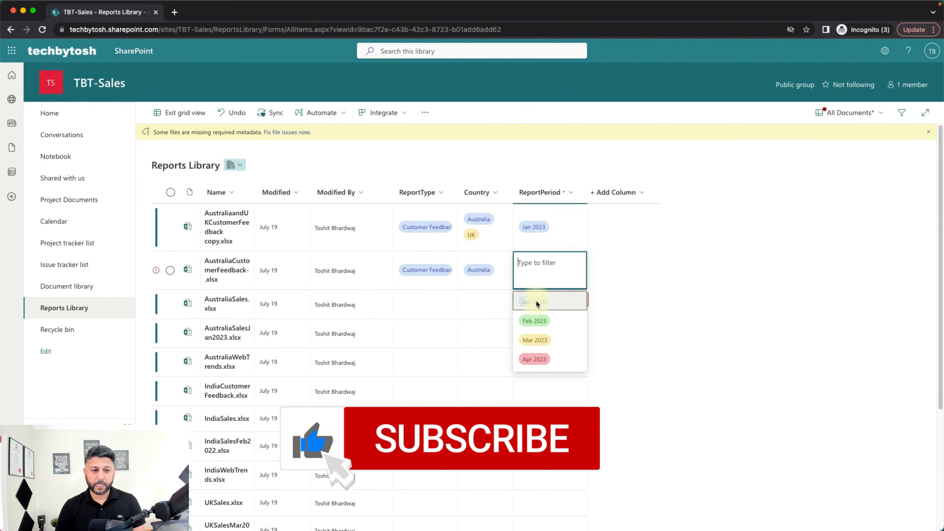
click(535, 320)
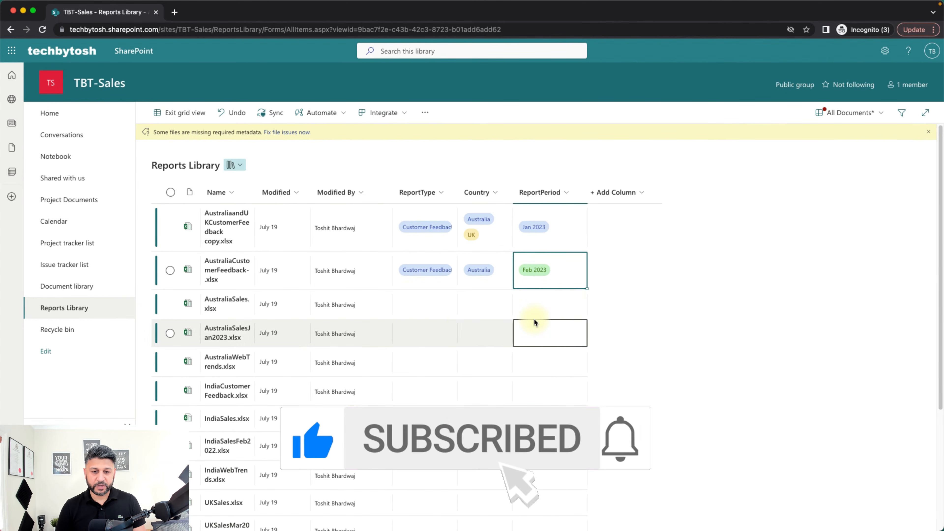
Tag AustraliaSales.xlsx with ReportType Customer Feedback, Country Australia and ReportPeriod Mar 2023.
click(393, 308)
click(427, 305)
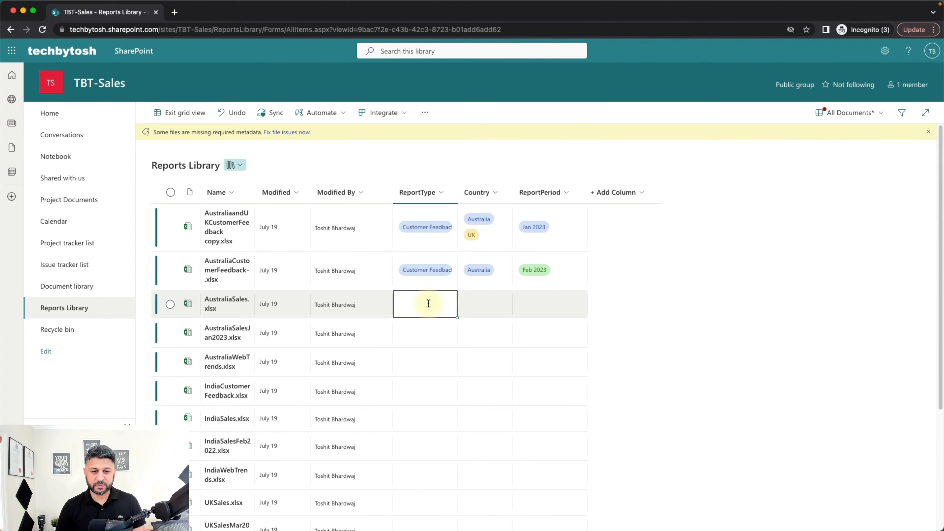
click(429, 303)
click(424, 329)
click(481, 299)
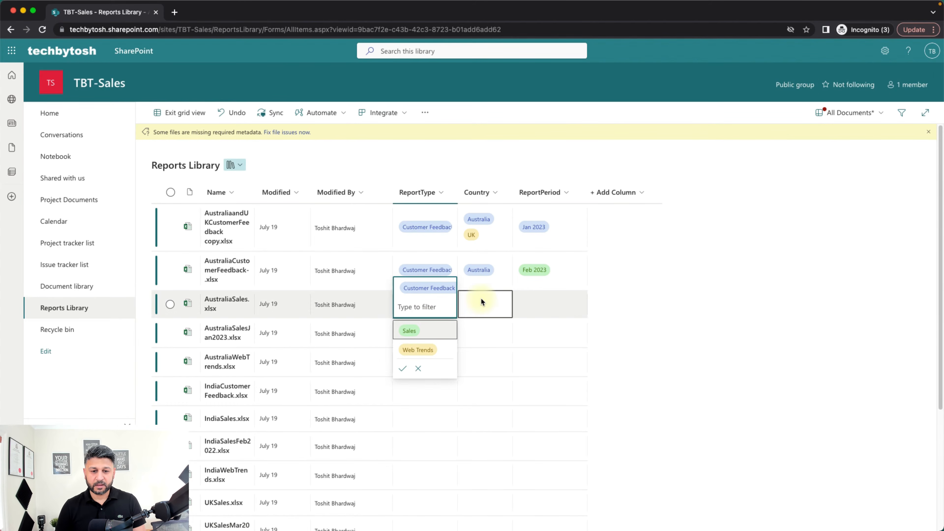
click(481, 307)
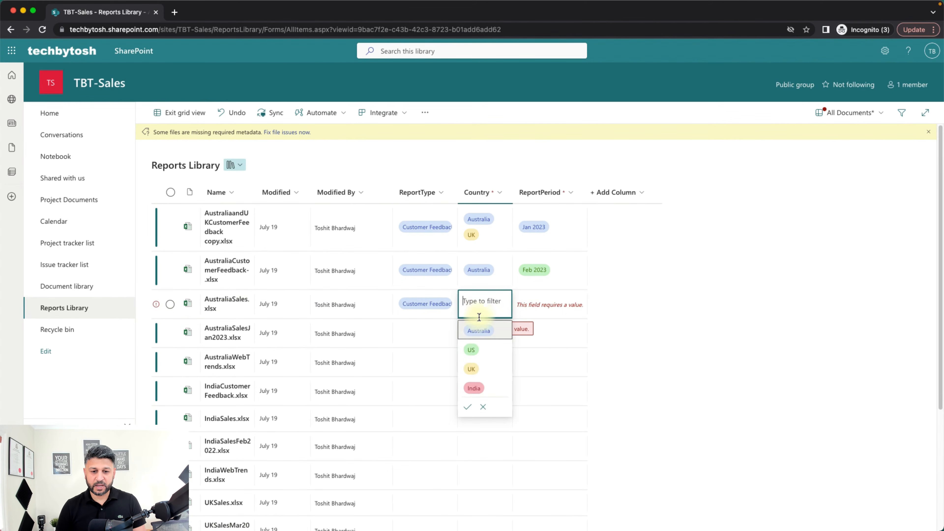
click(479, 331)
click(550, 304)
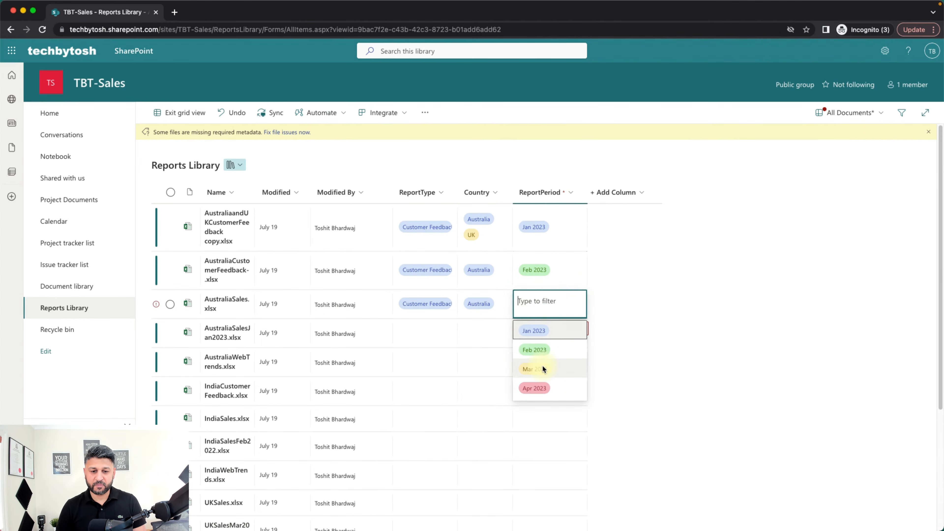
click(543, 365)
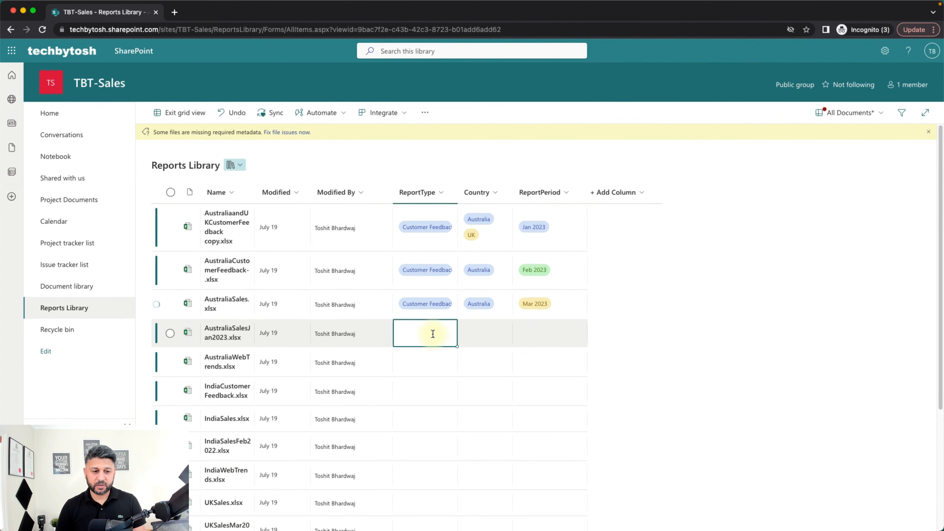
Tag AustraliaSalesJan2023.xlsx with ReportType Sales, Country Australia and ReportPeriod Jan 2023.
click(433, 334)
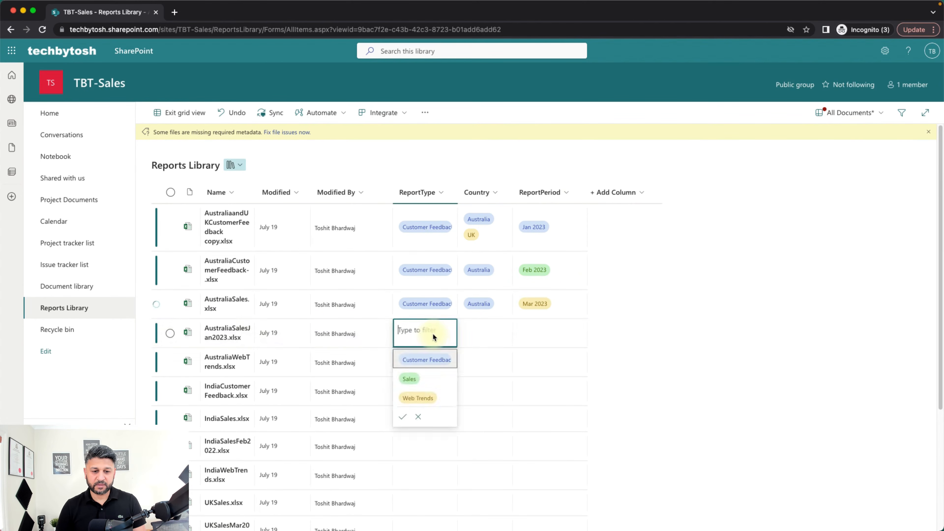
click(411, 378)
click(481, 322)
click(482, 322)
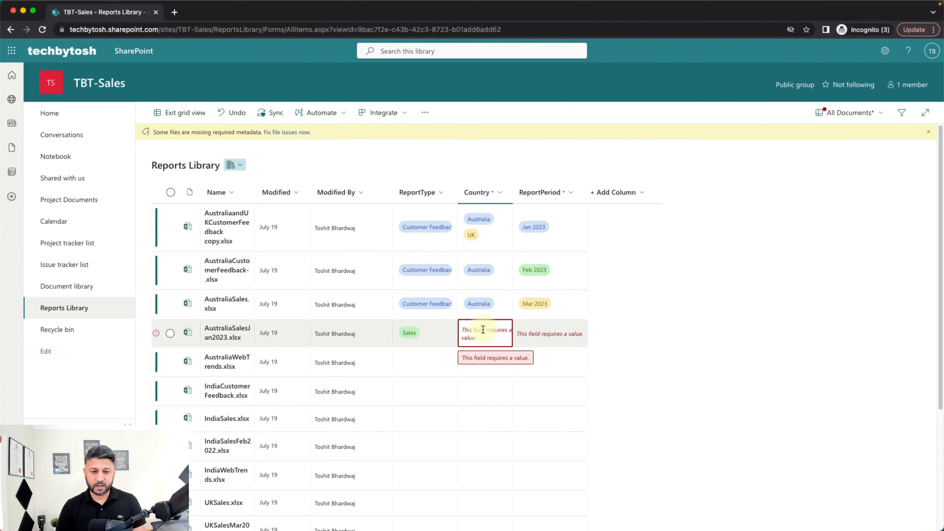
click(484, 362)
click(546, 333)
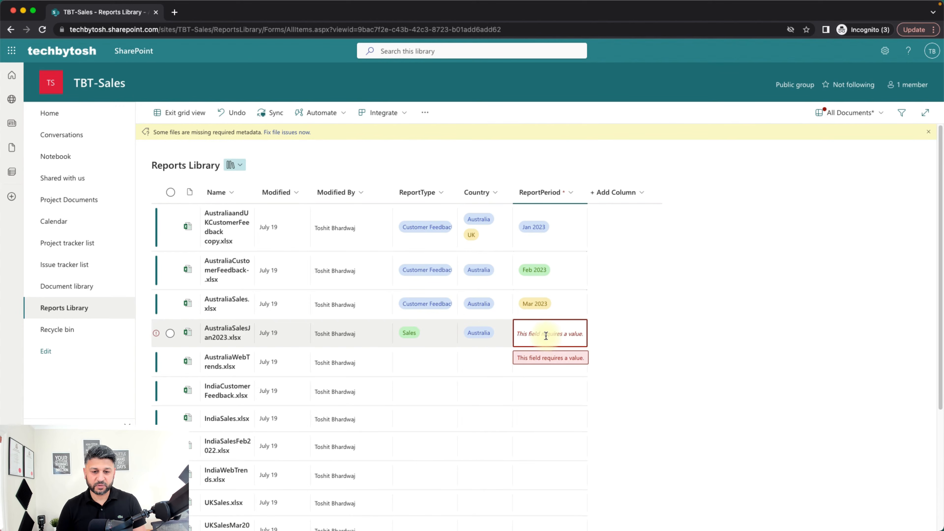
click(547, 328)
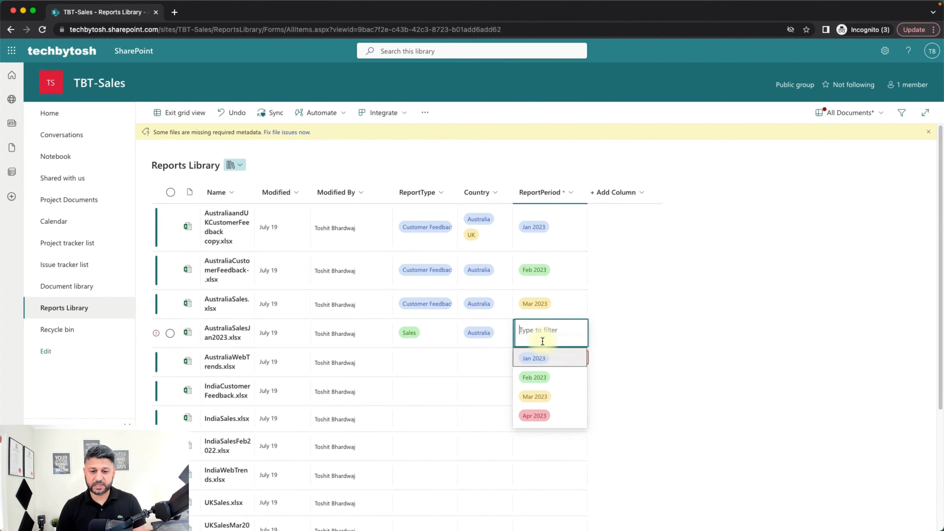
click(542, 359)
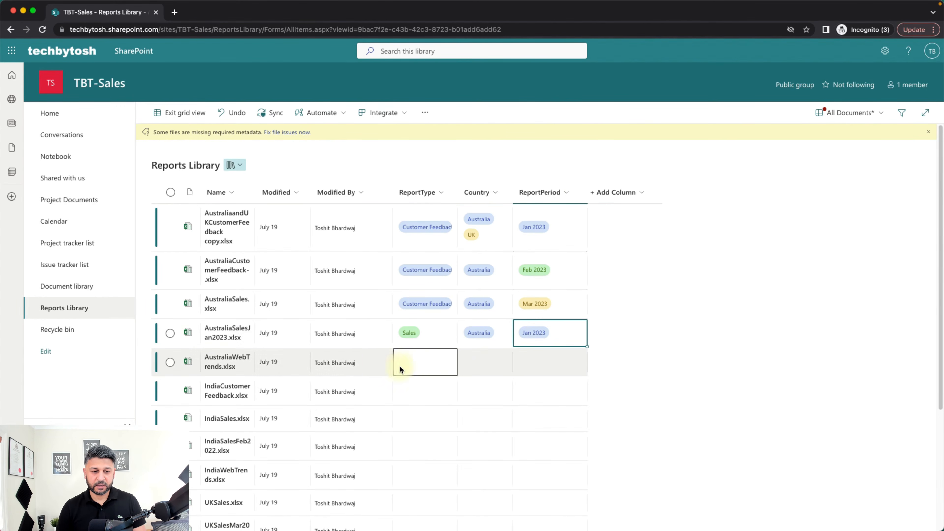
Set the ReportType of AustraliaWebTrends.xlsx to Web Trends.
click(408, 353)
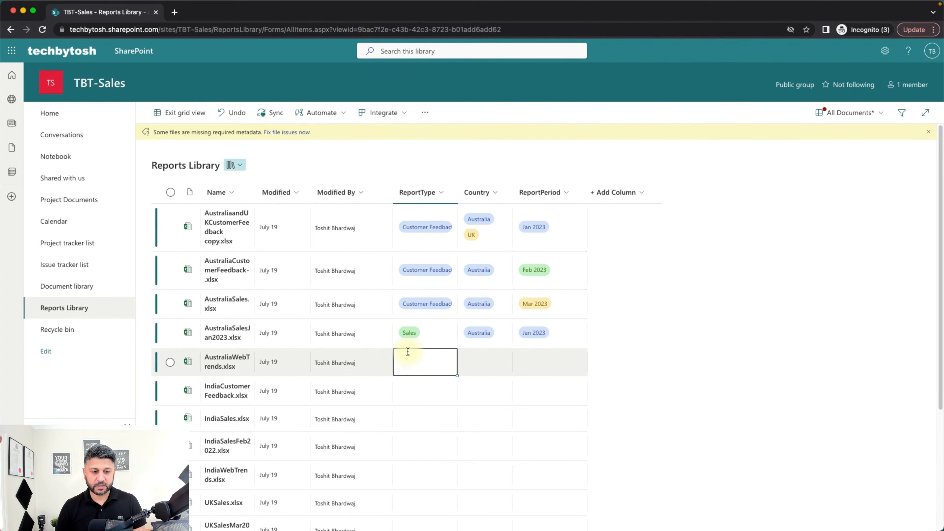
click(415, 356)
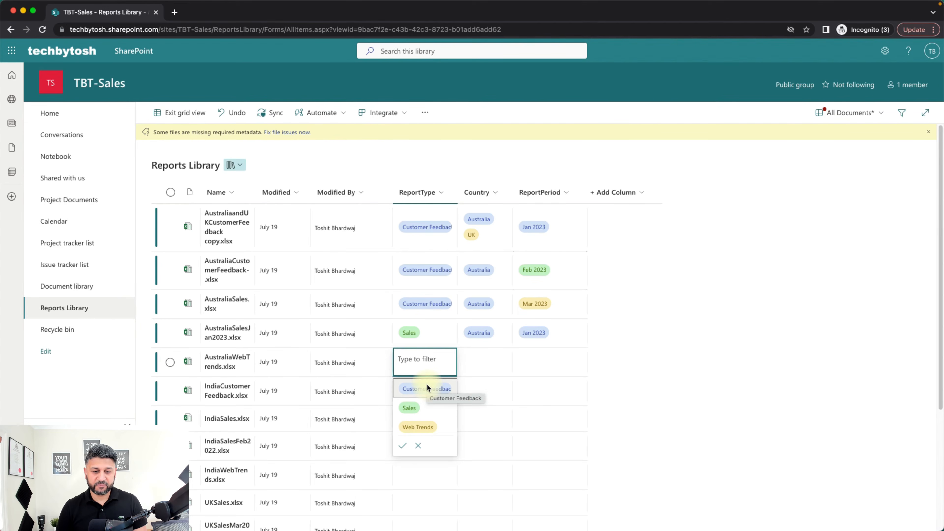
click(419, 427)
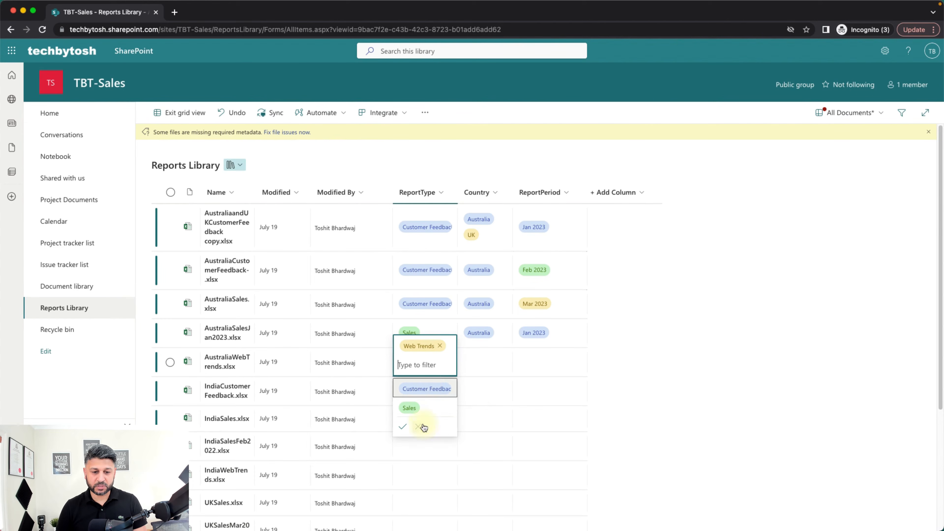
click(668, 327)
Set the ReportType of IndiaCustomerFeedback.xlsx to Customer Feedback.
click(425, 392)
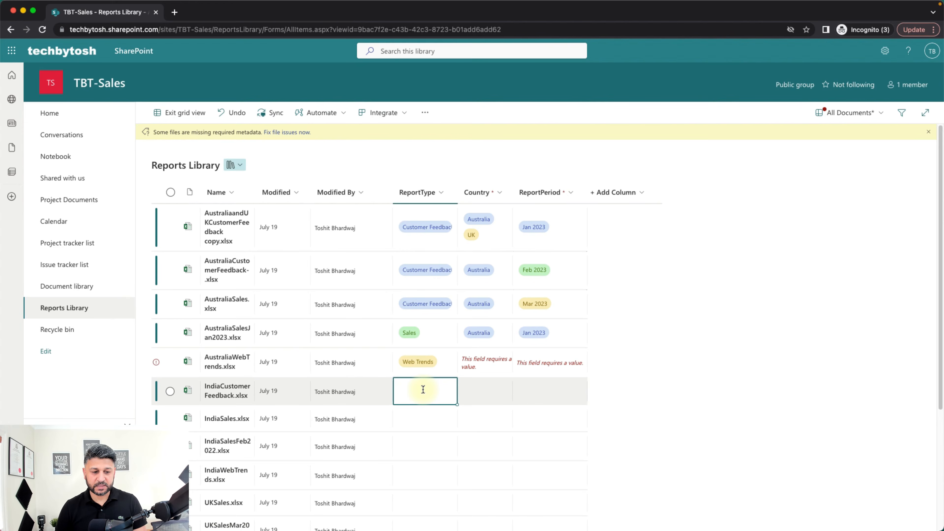
click(422, 389)
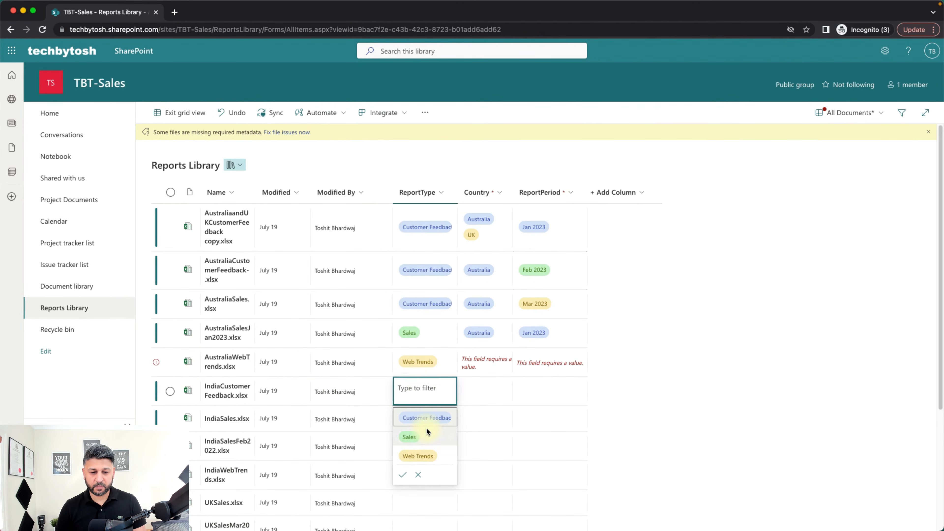
click(427, 418)
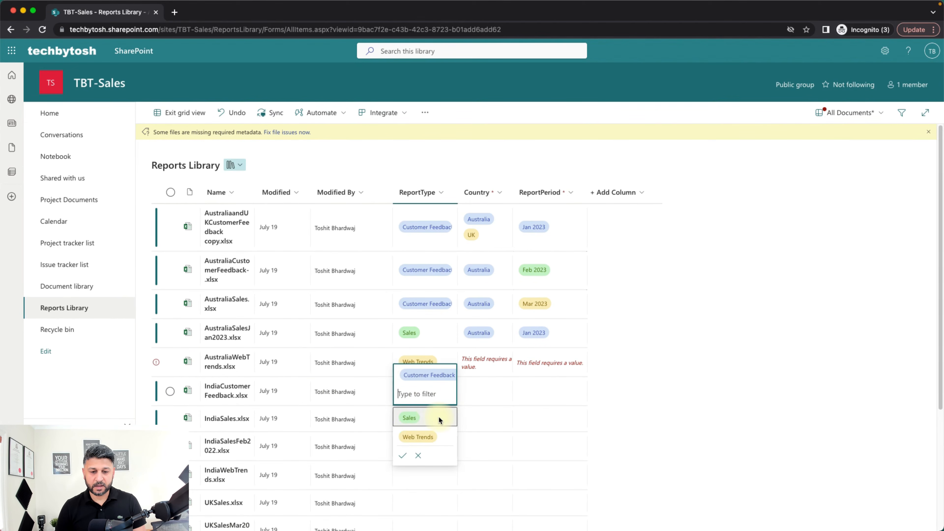
click(684, 401)
Set the ReportType of both IndiaSales.xlsx and IndiaSalesFeb2022.xlsx to Sales.
click(436, 411)
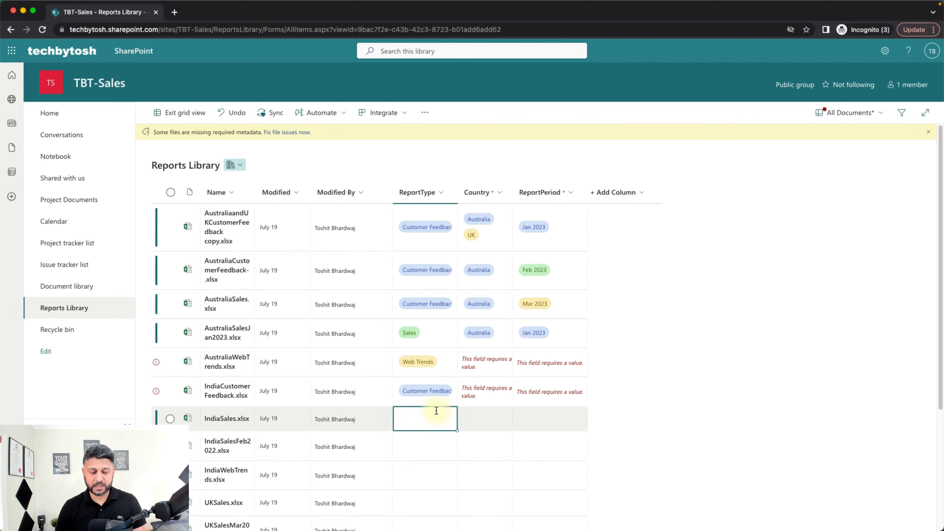
click(436, 410)
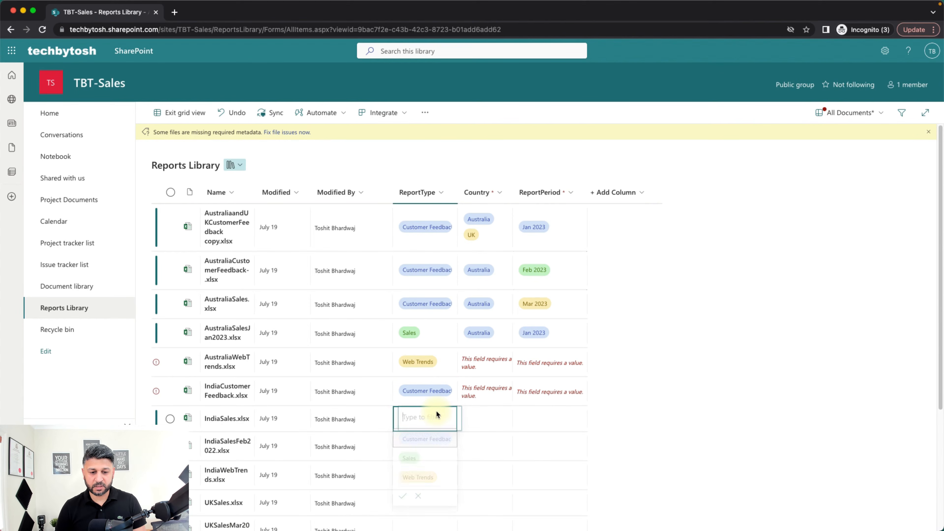
click(409, 459)
click(682, 383)
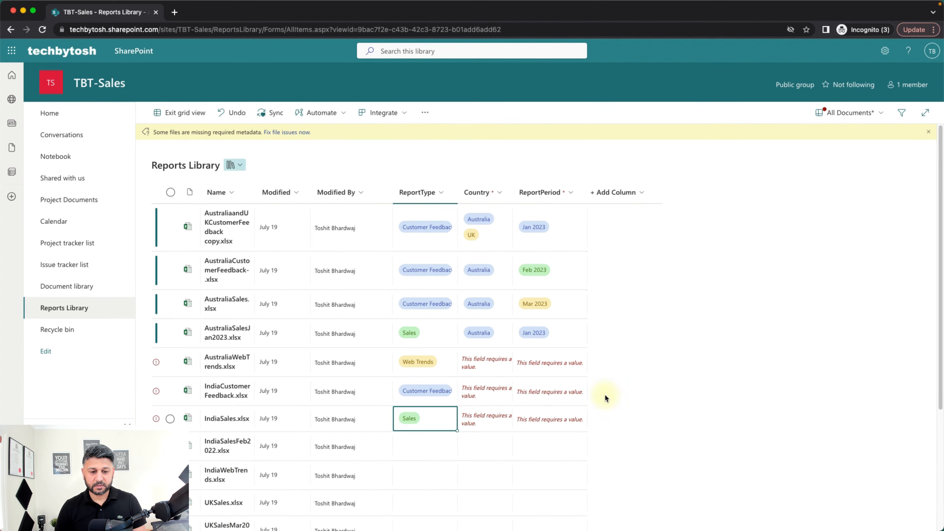
click(426, 438)
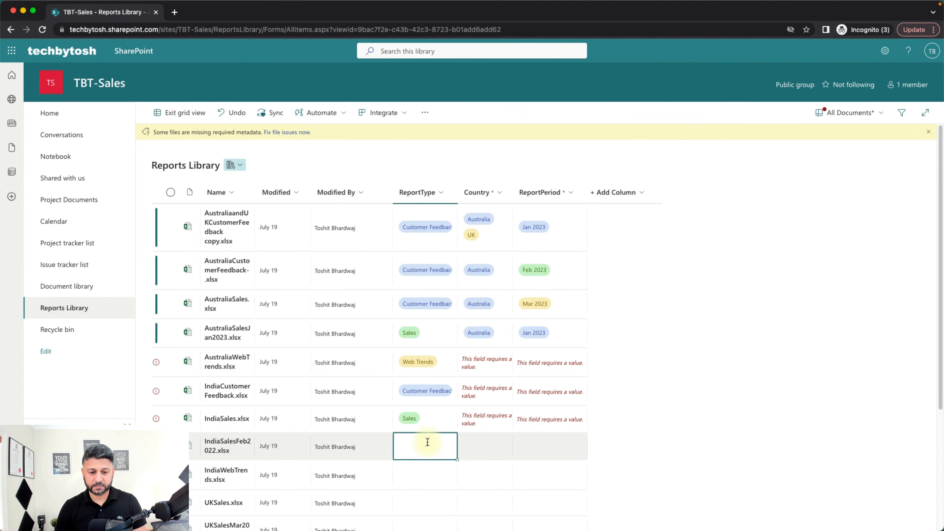
click(428, 442)
click(413, 384)
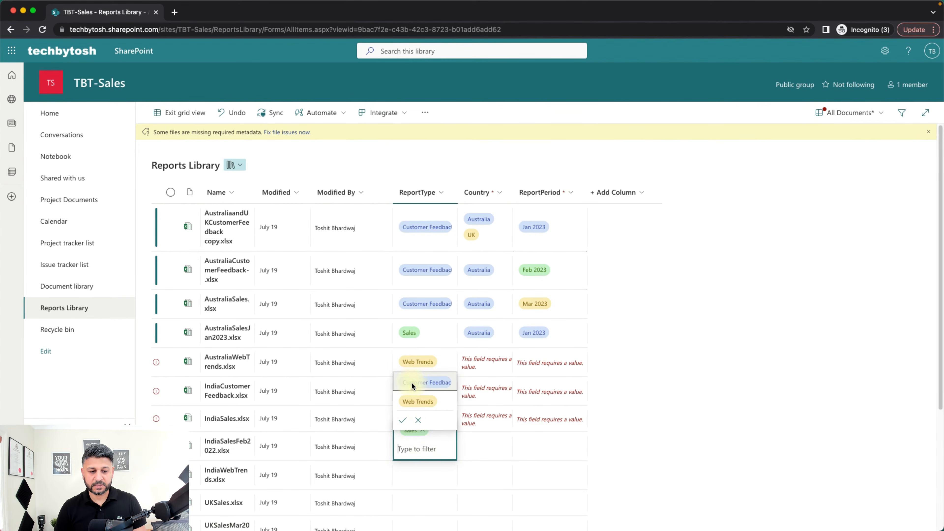
Set the ReportType of IndiaWebTrends.xlsx to Web Trends.
click(420, 469)
click(420, 468)
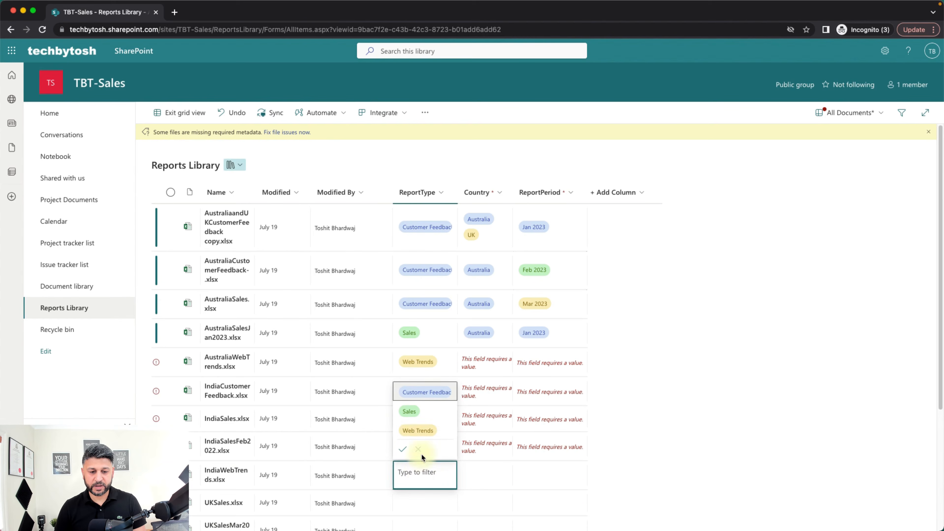
click(421, 432)
Set the ReportType of both UKSales.xlsx and UKSalesMar2023.xlsx to Sales.
click(424, 503)
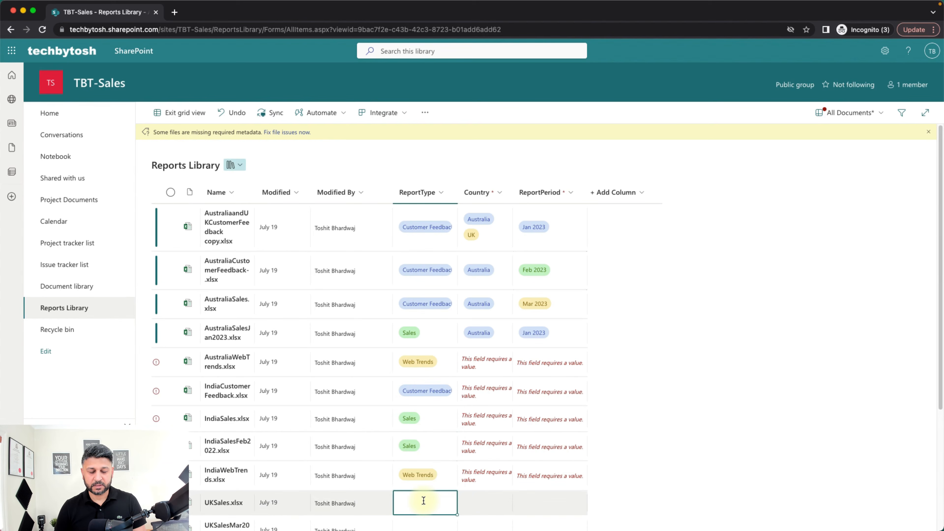
click(423, 501)
click(416, 450)
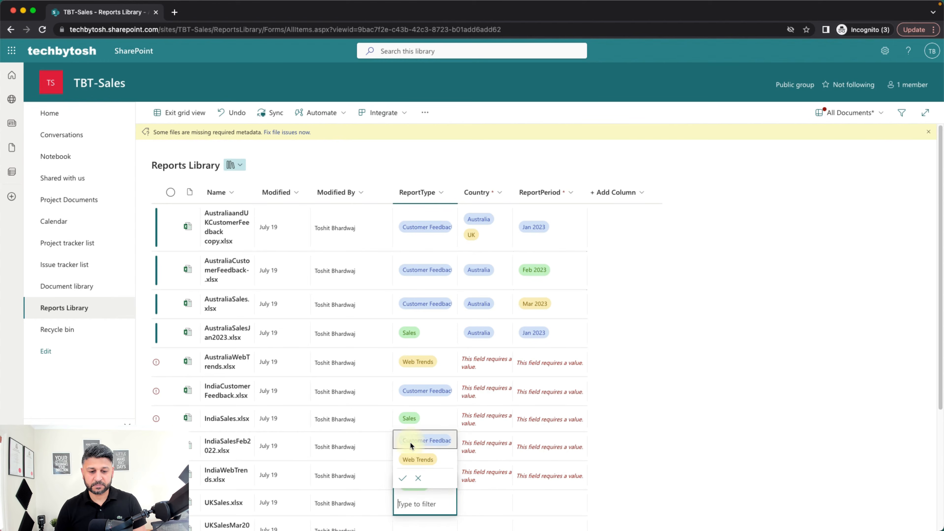
click(742, 424)
scroll(698, 393, down, 5)
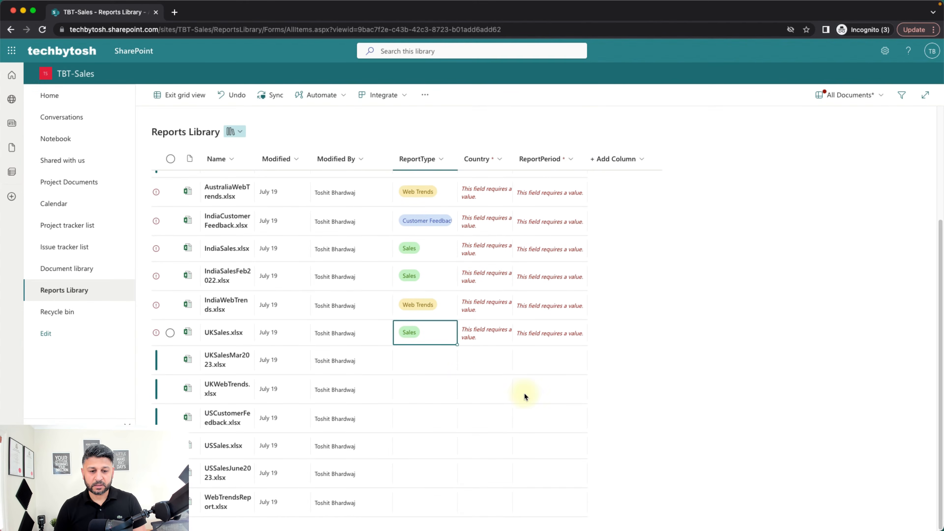
click(436, 357)
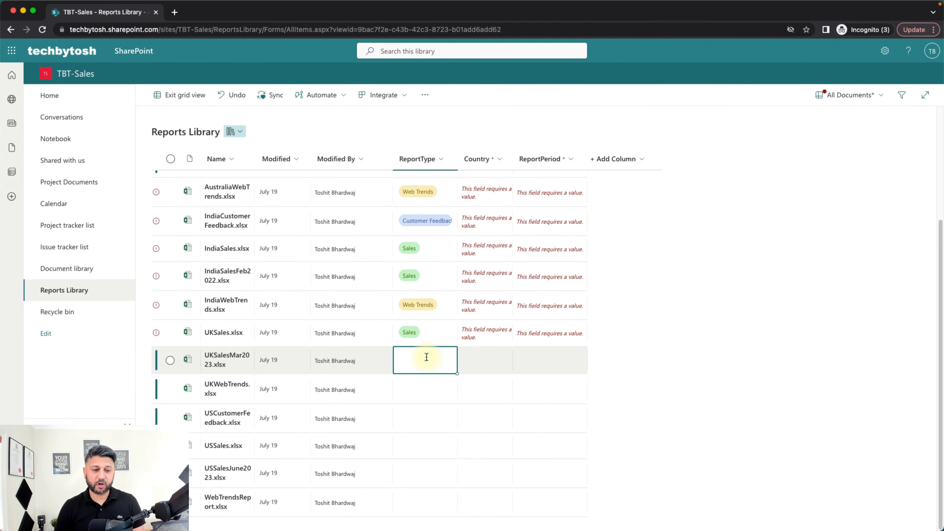
click(426, 357)
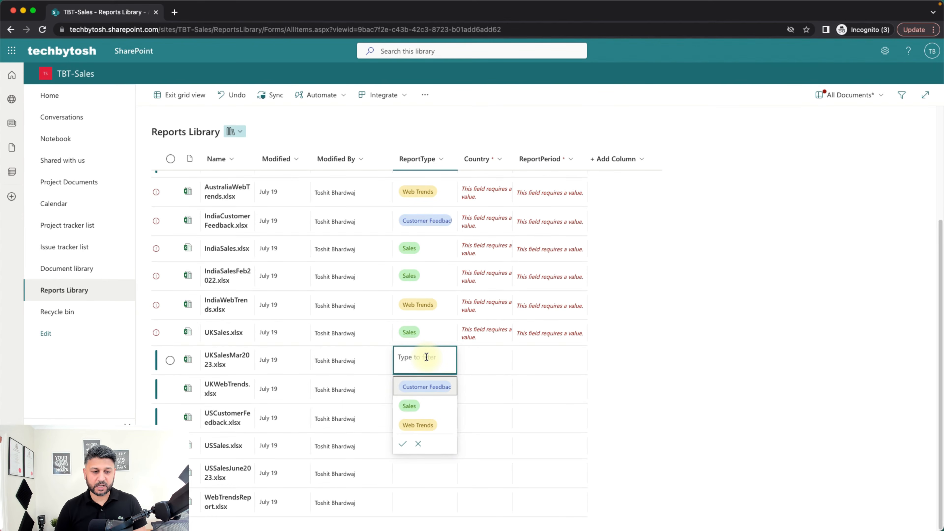
click(408, 406)
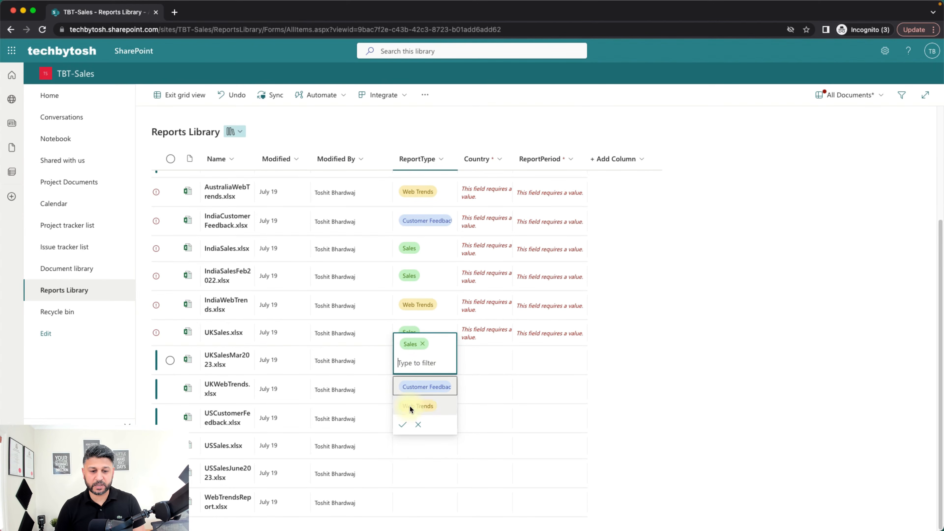
click(676, 365)
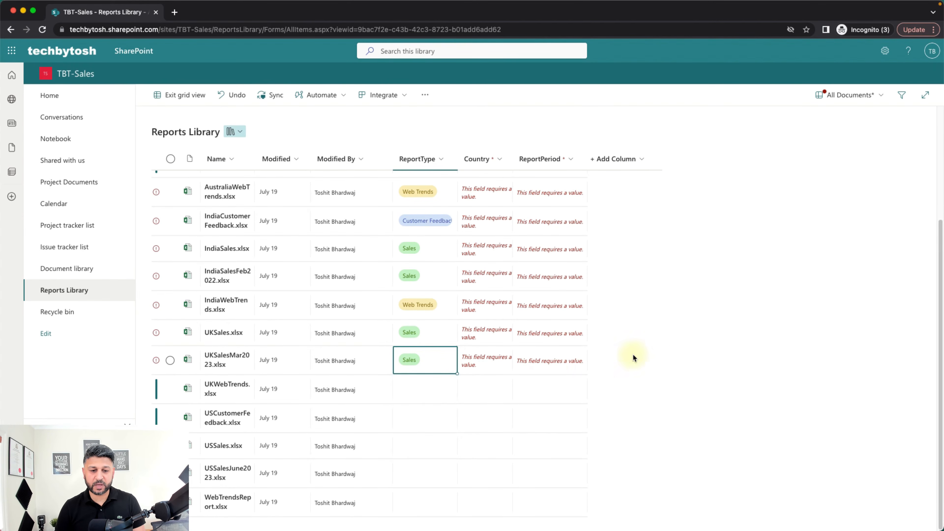
Set the ReportType of UKWebTrends.xlsx to Web Trends.
click(421, 387)
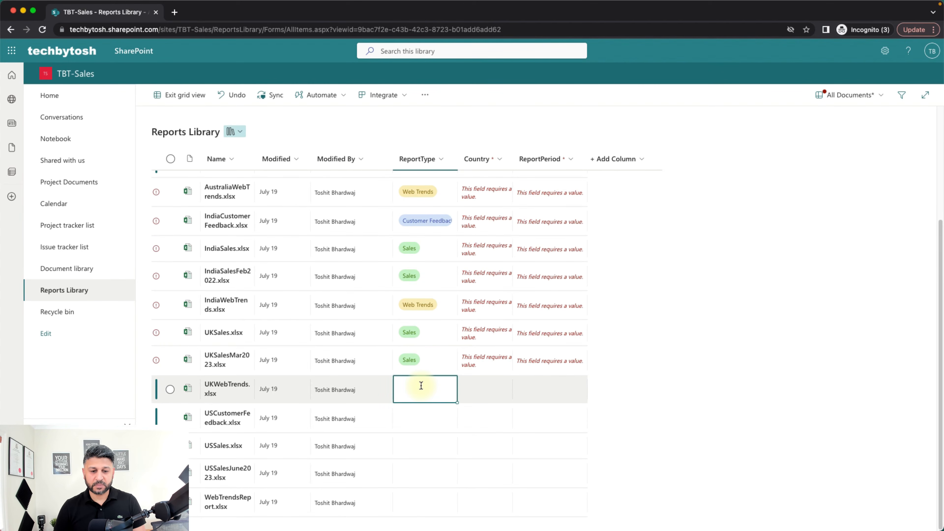
click(421, 386)
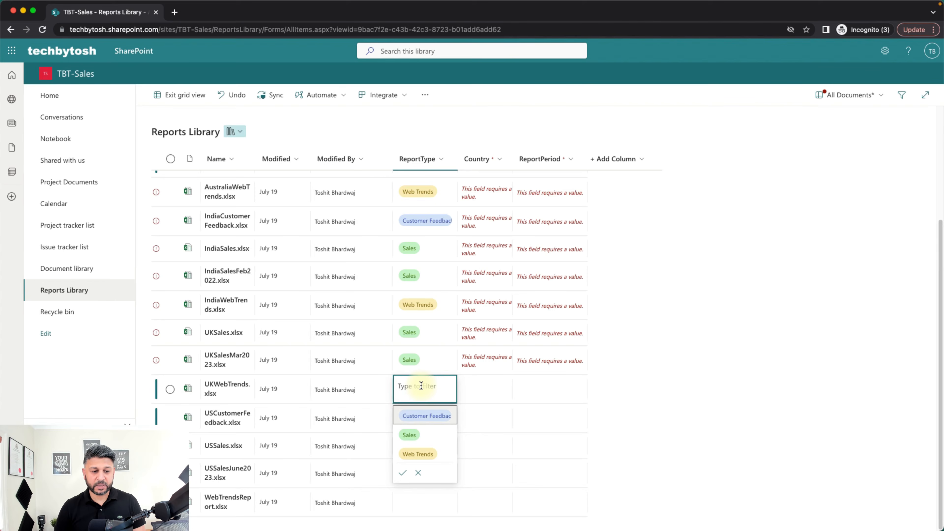
click(426, 450)
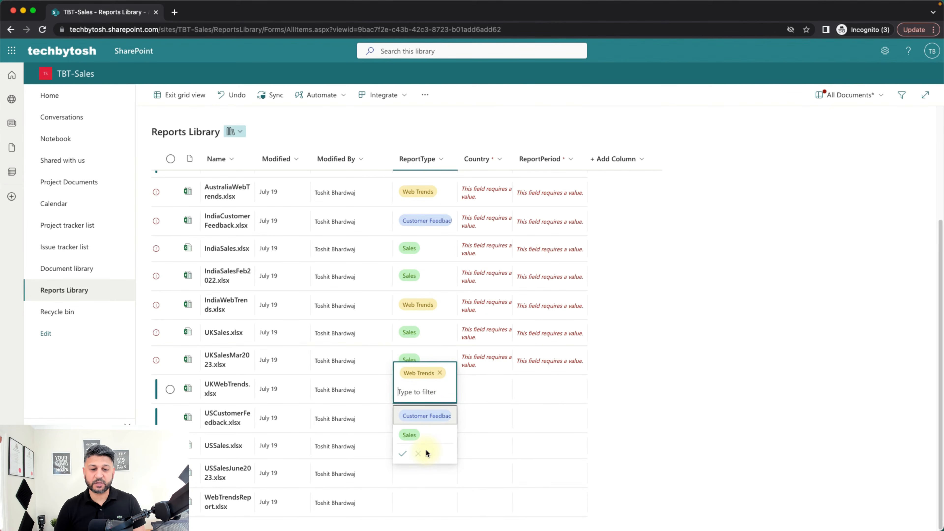
click(660, 396)
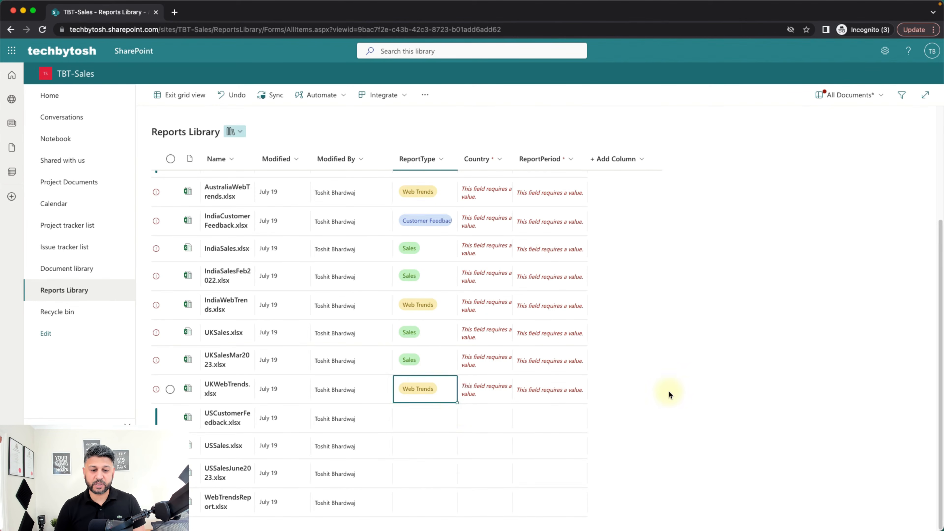
Set the ReportType of USCustomerFeedback.xlsx to Customer Feedback.
click(428, 412)
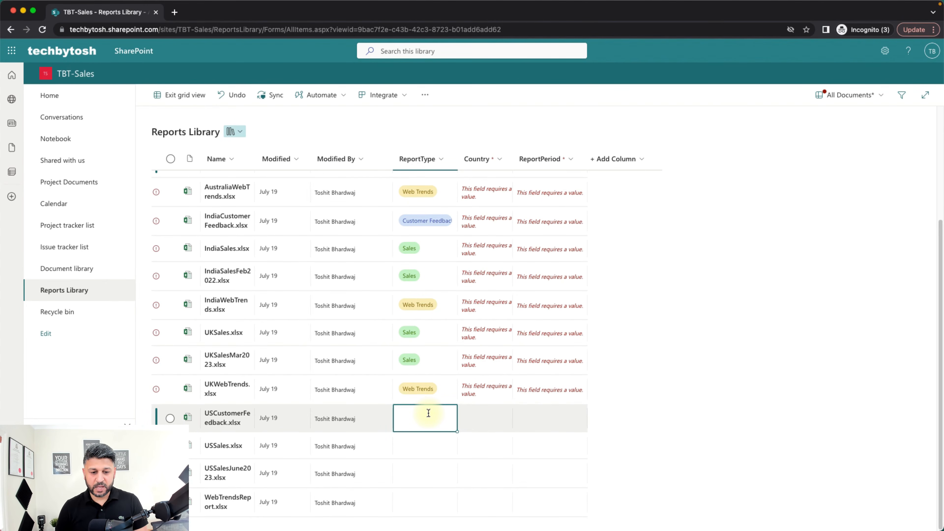
click(427, 412)
click(432, 441)
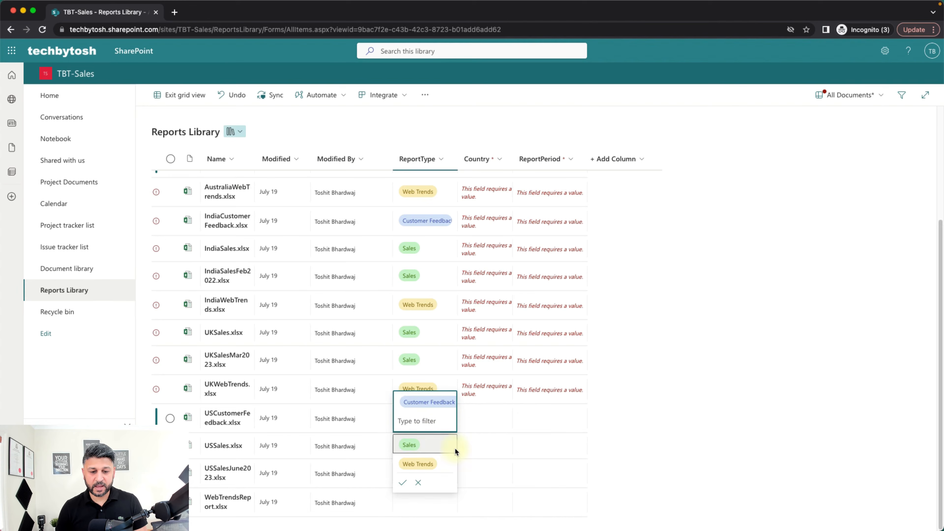
click(613, 423)
Set the ReportType of both USSales.xlsx and USSalesJune2023.xlsx to Sales.
click(425, 443)
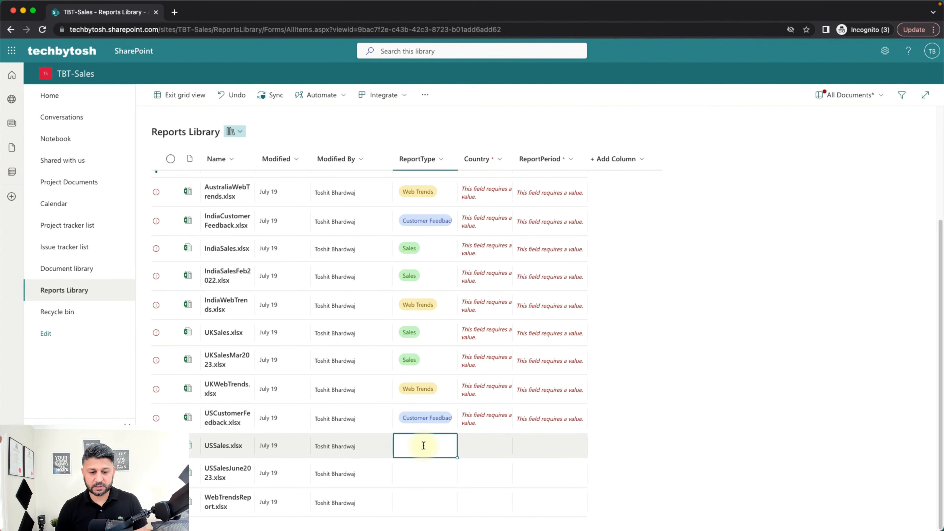
click(423, 444)
click(413, 384)
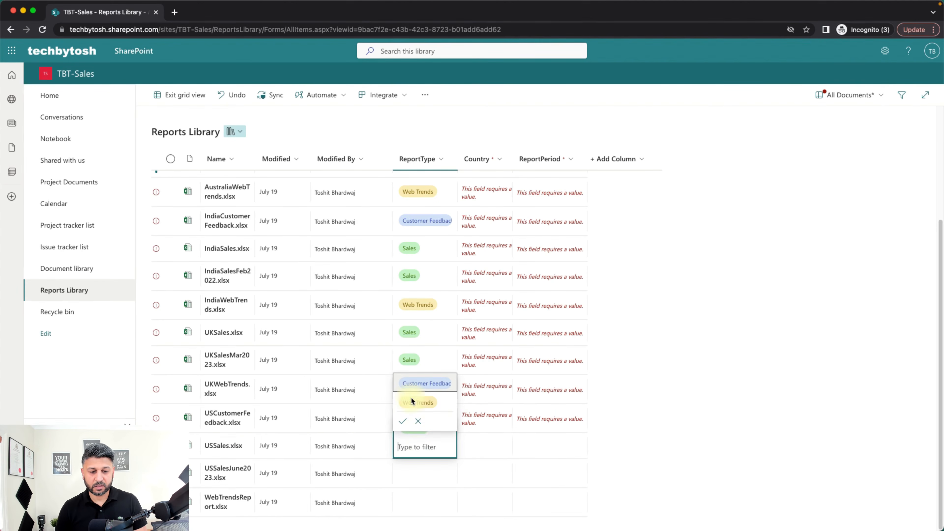
click(430, 473)
click(429, 474)
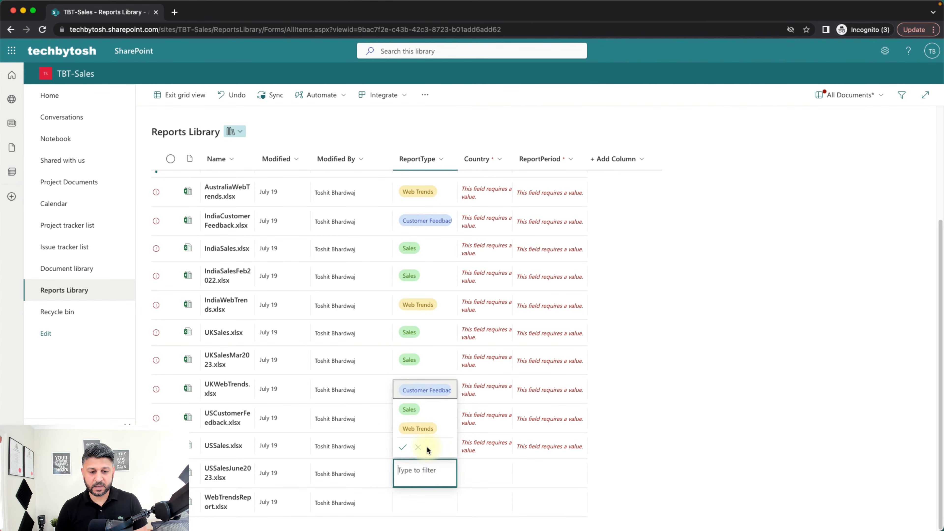
click(407, 411)
Set the ReportType of WebTrendsReport.xlsx to Web Trends.
click(425, 500)
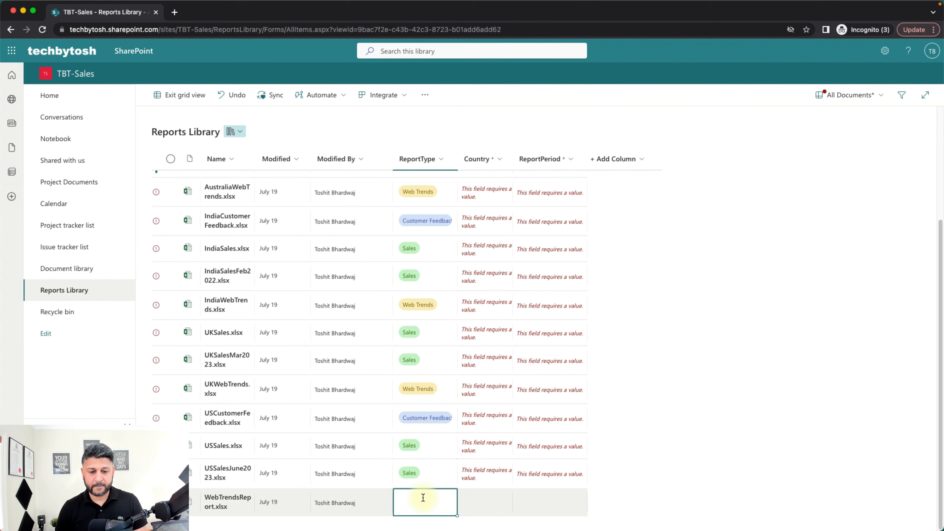
click(423, 497)
click(418, 460)
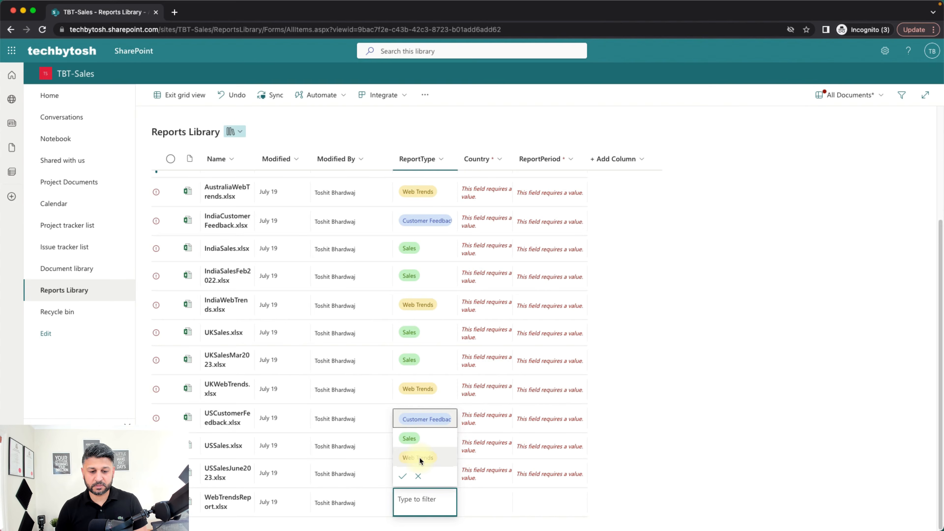
click(760, 447)
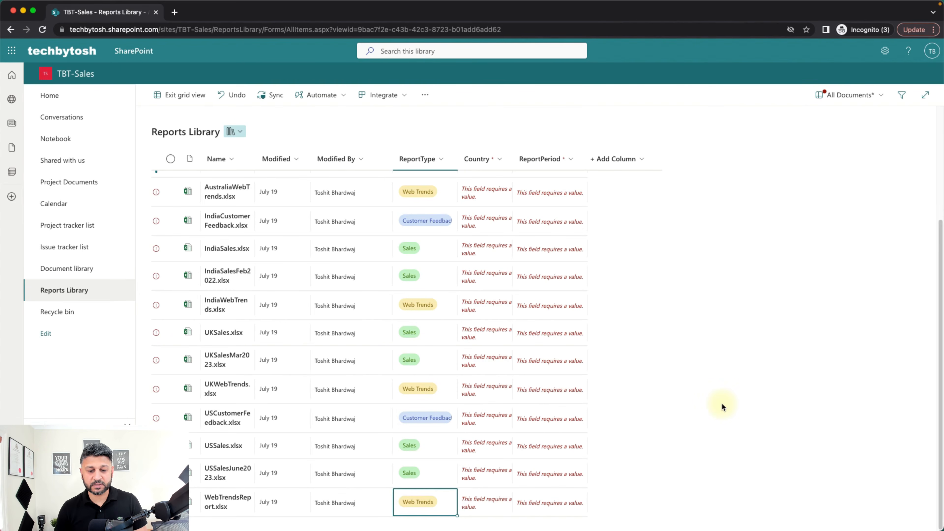
Set the Country of WebTrendsReport.xlsx to UK and its ReportPeriod to Apr 2023.
click(467, 506)
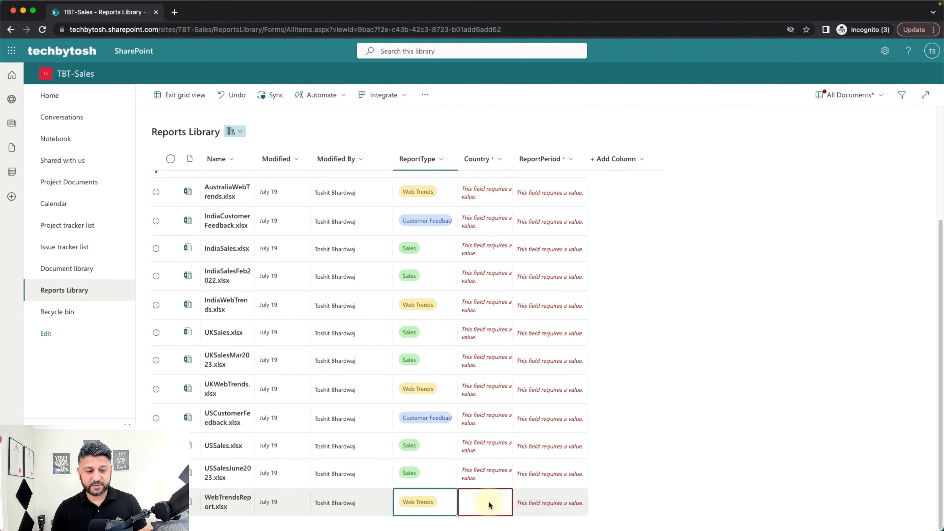
click(230, 501)
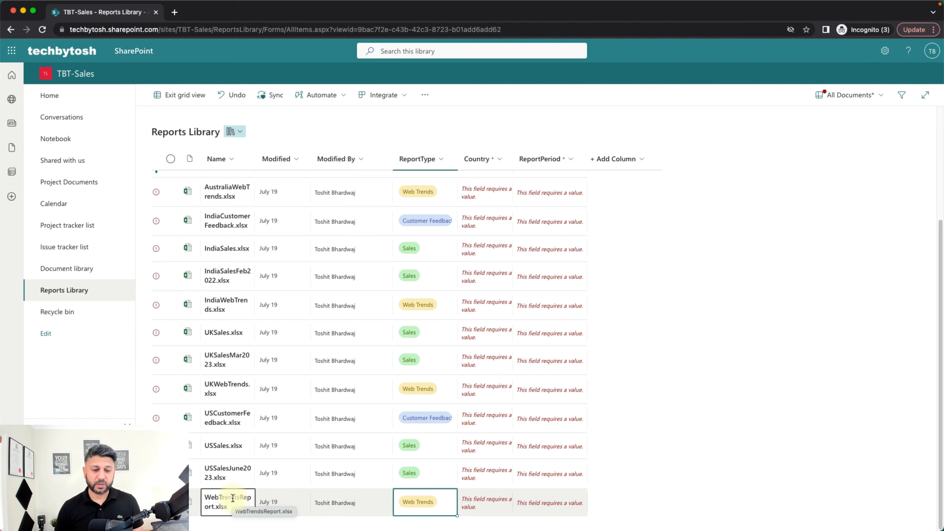
click(496, 504)
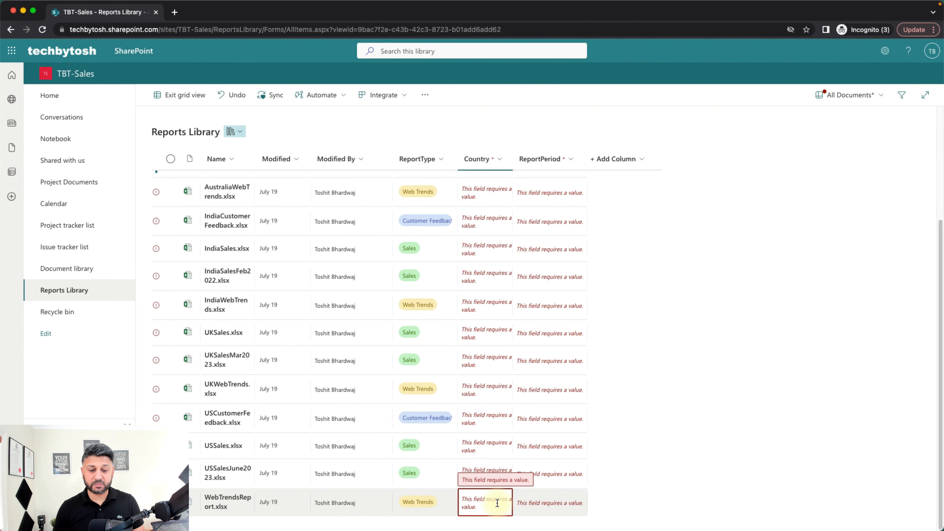
click(497, 503)
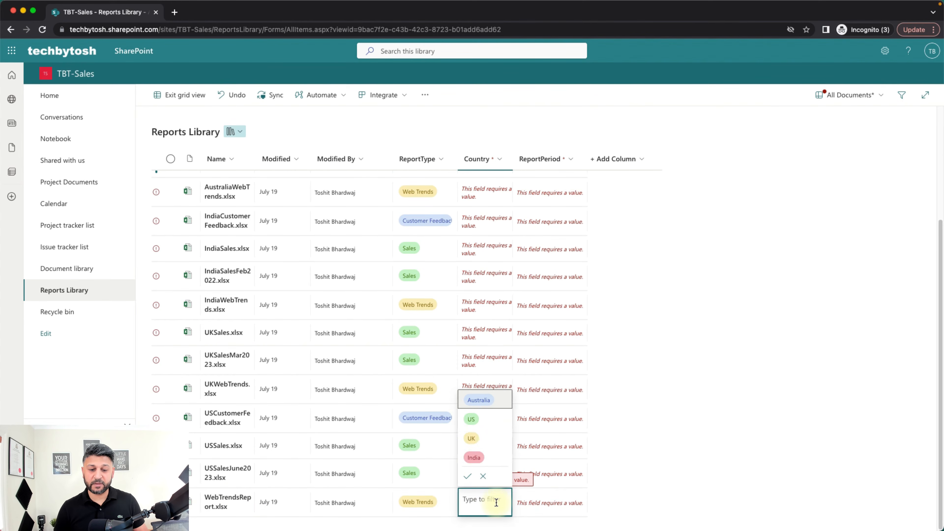
click(476, 439)
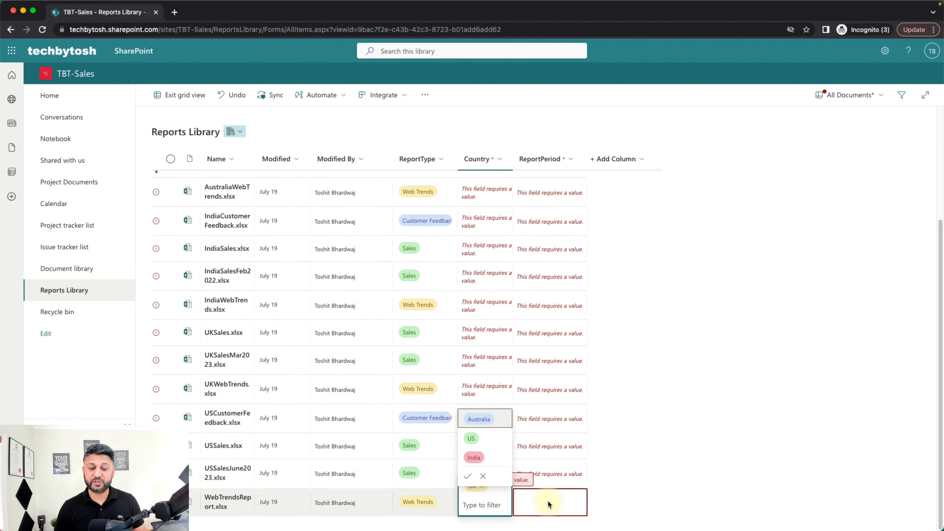
click(547, 501)
click(548, 501)
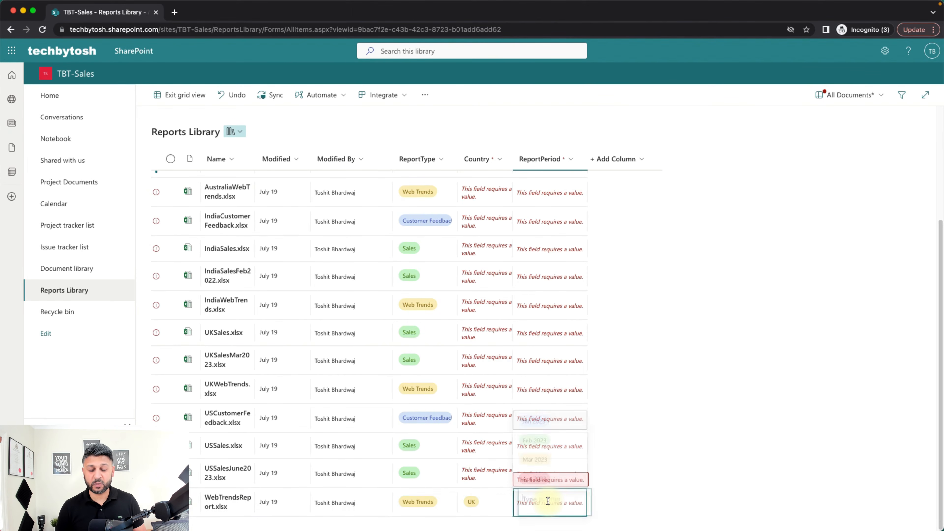
click(542, 477)
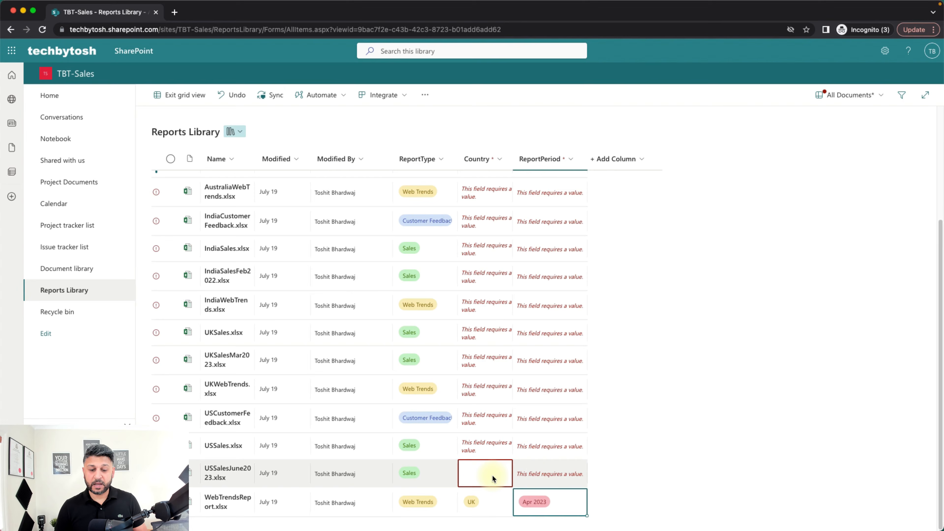
Set the Country of USSalesJune2023.xlsx to US.
click(487, 472)
click(487, 472)
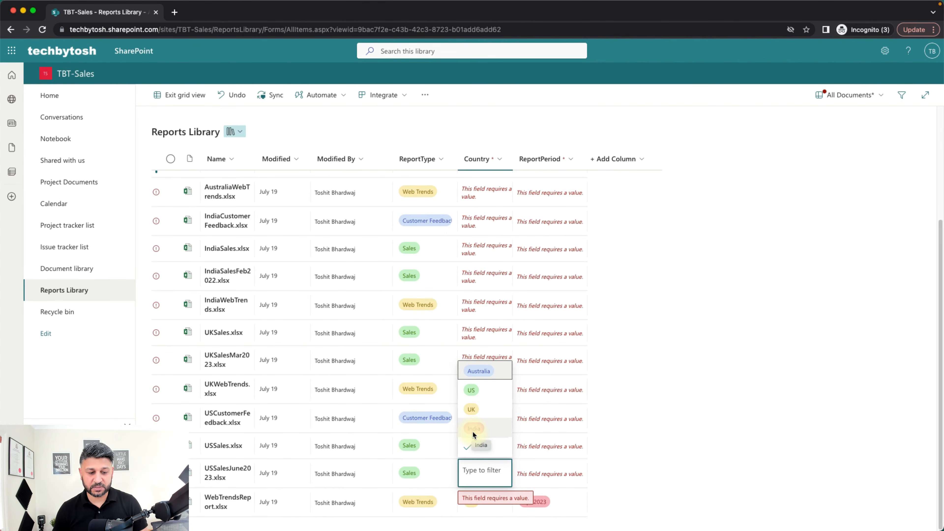
click(472, 391)
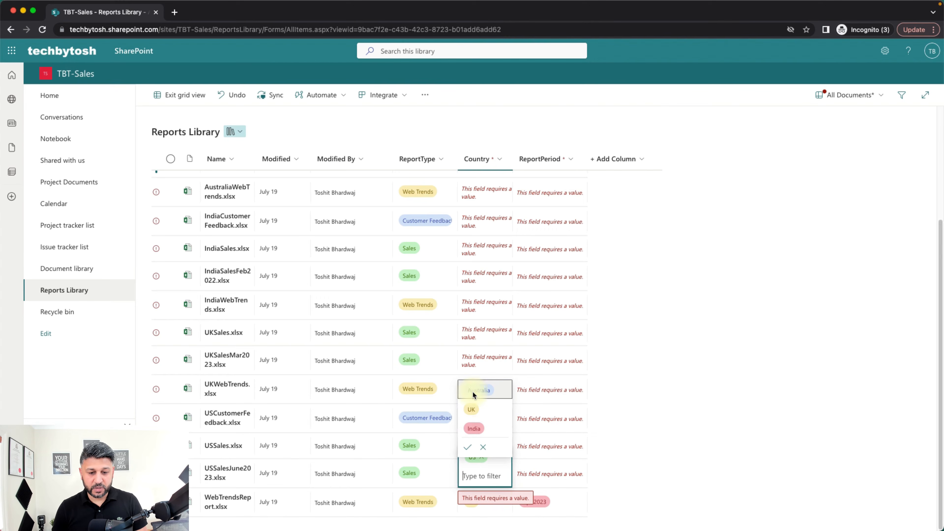
click(727, 427)
Set the Country of USCustomerFeedback.xlsx to US.
click(497, 422)
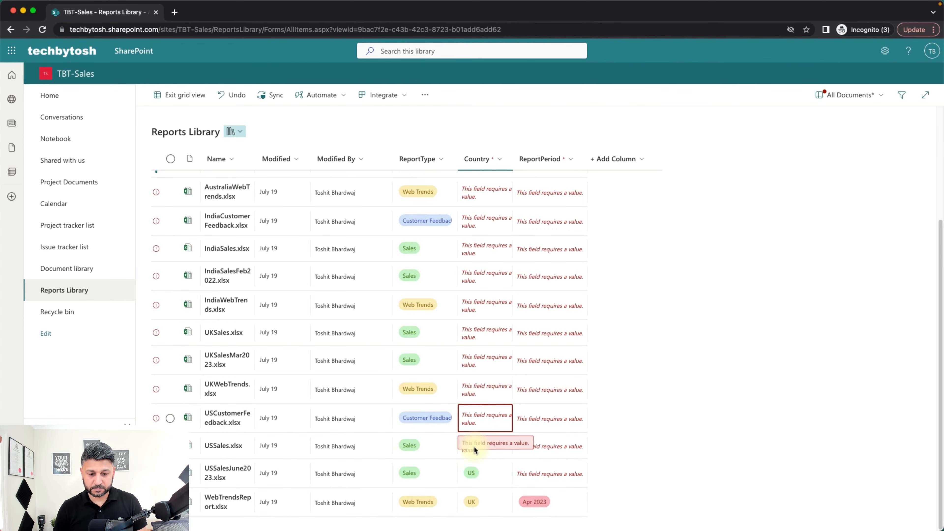
click(478, 418)
text(us)
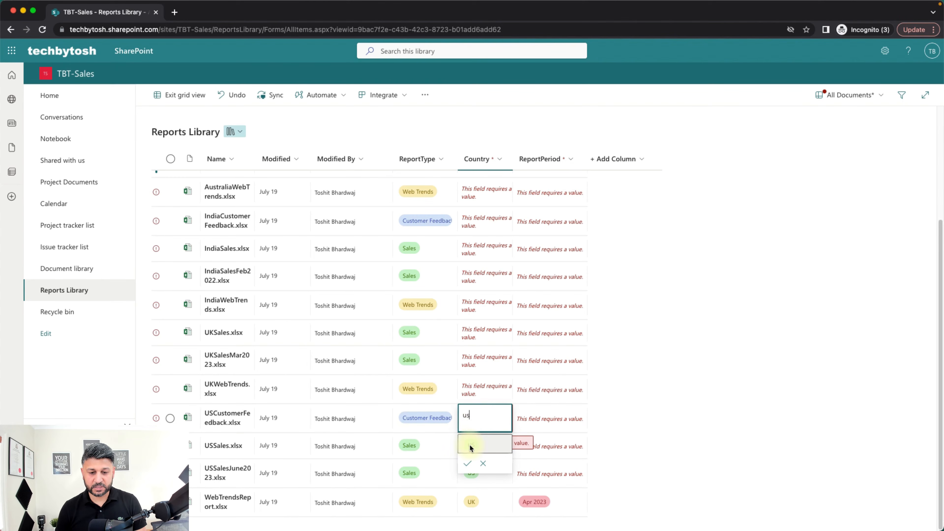
click(469, 444)
click(710, 429)
Set the Country of USSales.xlsx to US.
click(469, 456)
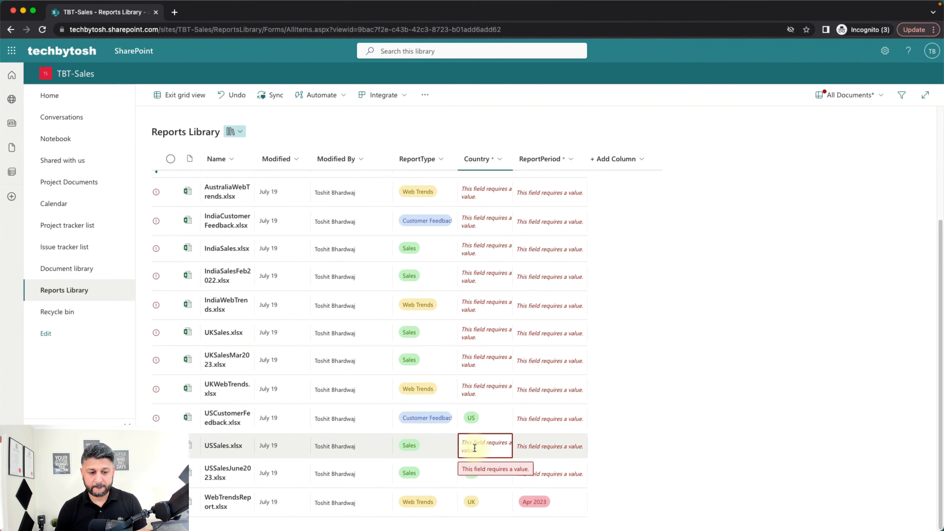
click(475, 449)
text(us)
click(476, 469)
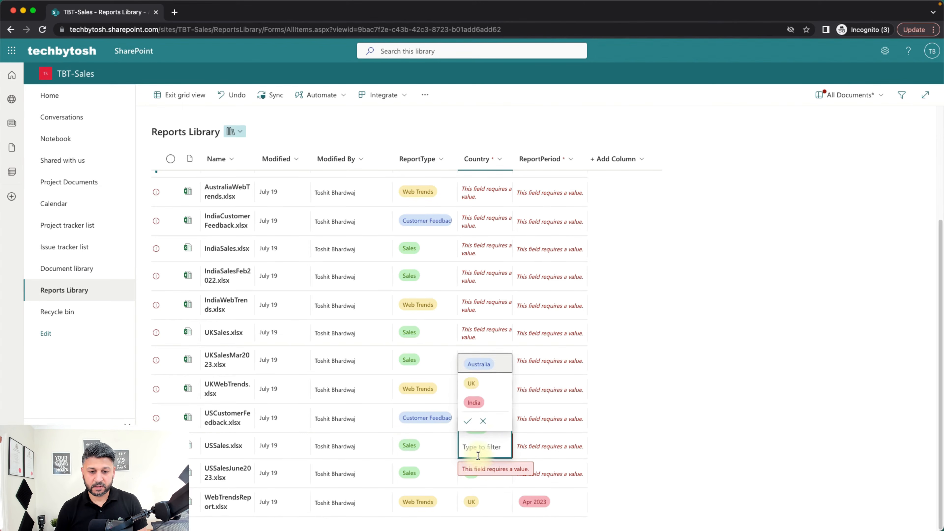
click(647, 388)
Set the Country of UKWebTrends.xlsx to UK.
click(481, 393)
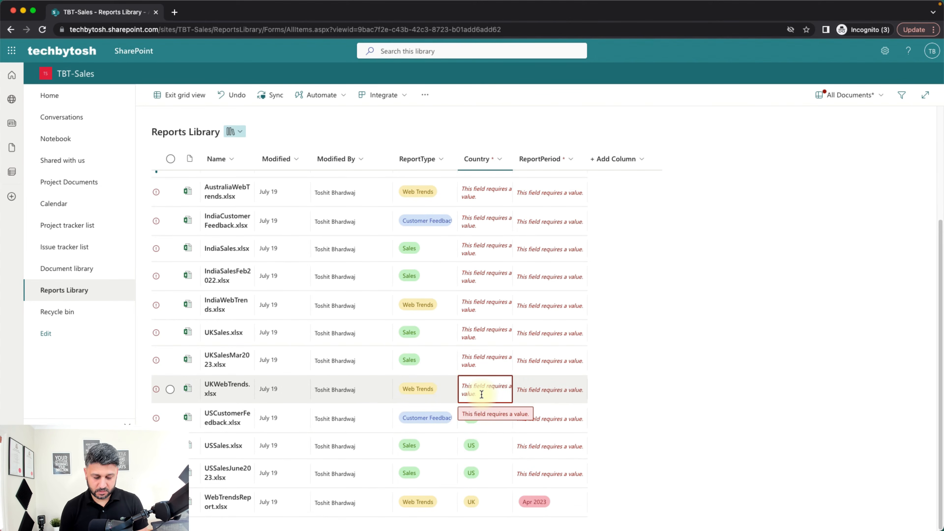
click(481, 395)
text(uk)
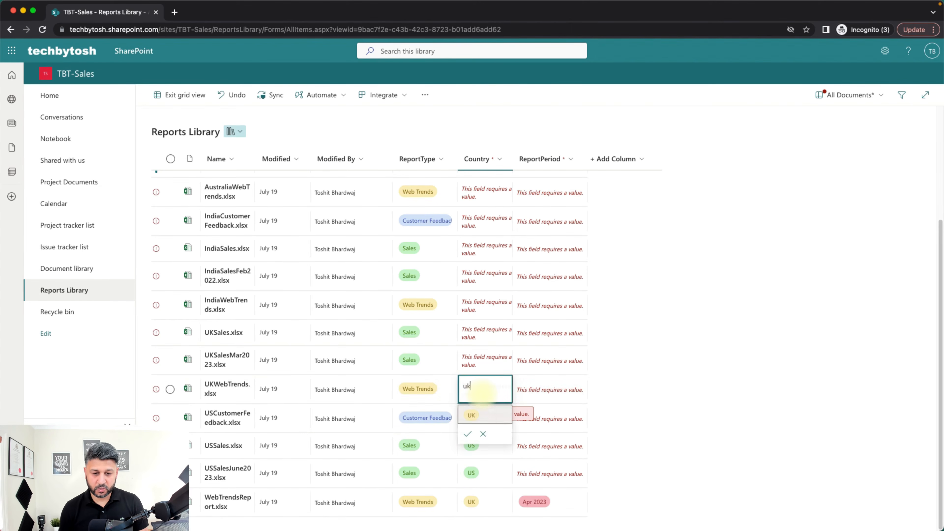
click(475, 415)
Set the Country of UKSalesMar2023.xlsx to UK.
click(477, 355)
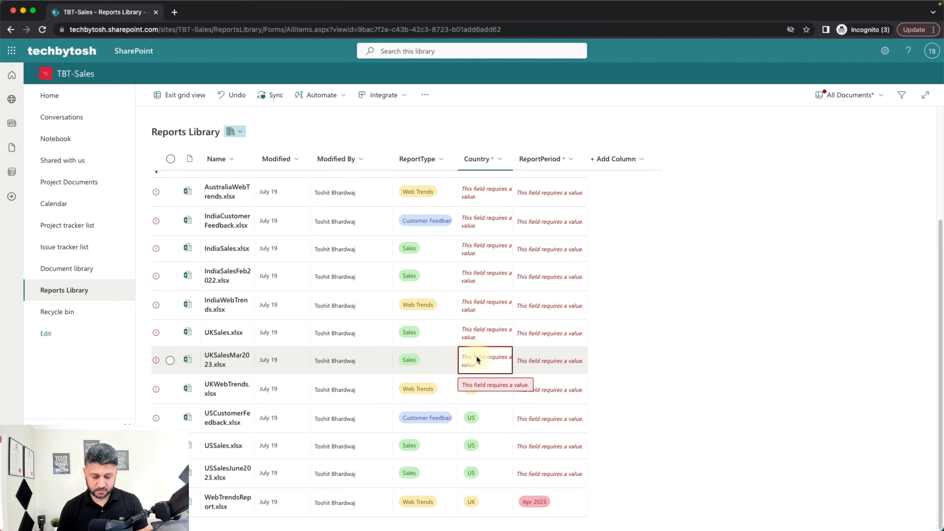
click(476, 356)
text(uk)
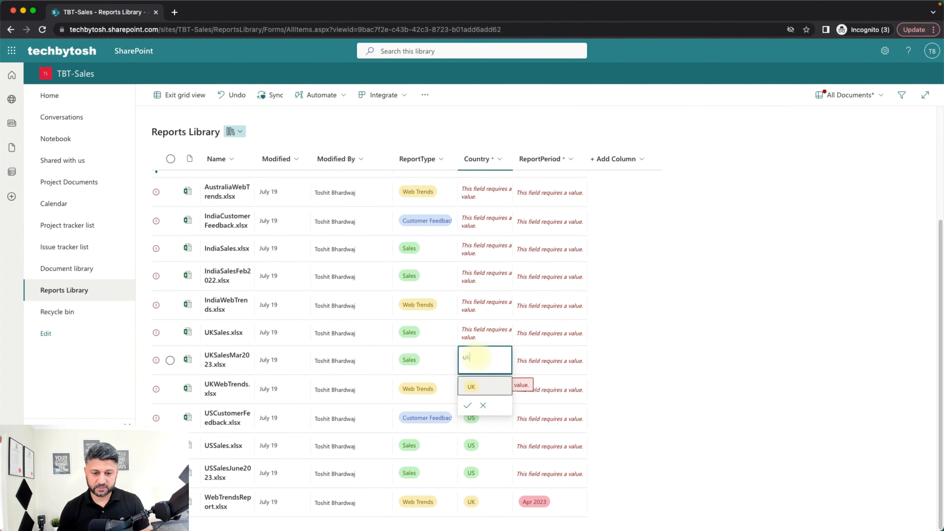
click(473, 388)
Set the Country of UKSales.xlsx to UK.
click(482, 326)
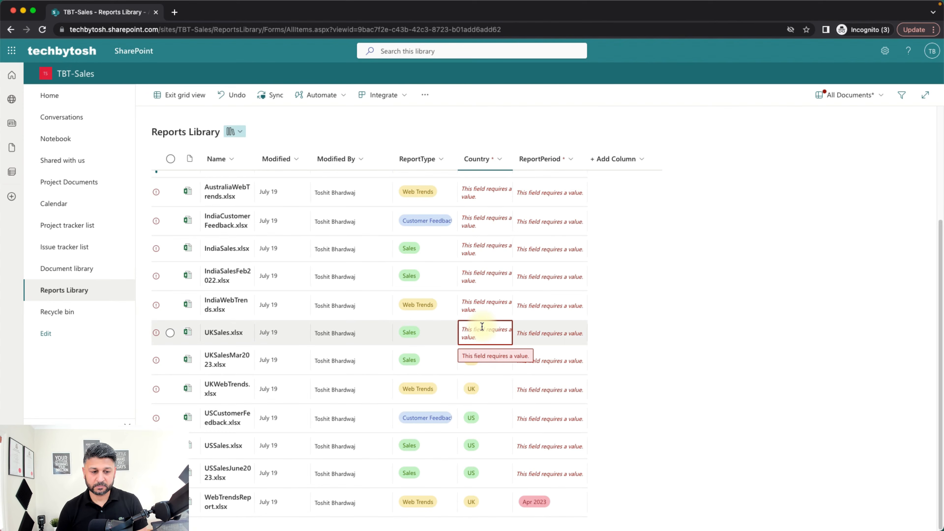
click(482, 326)
text(uk)
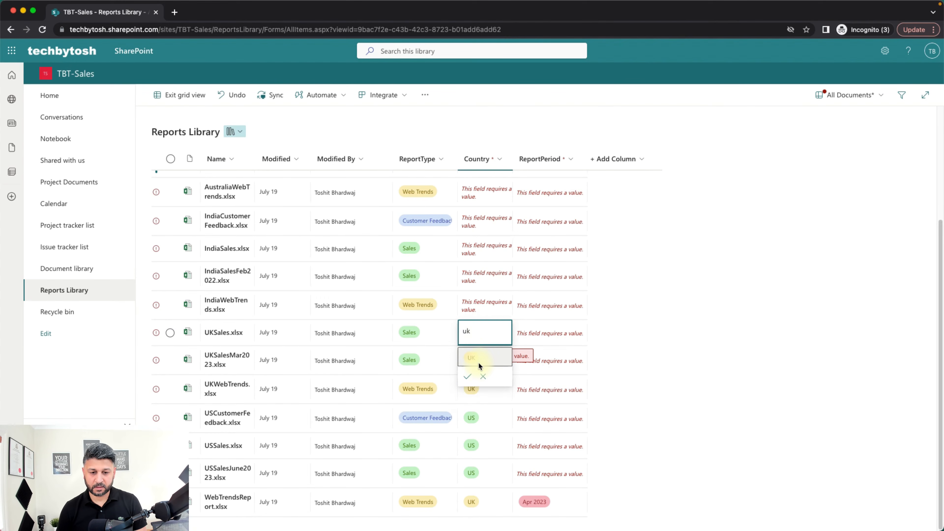
click(477, 358)
click(740, 270)
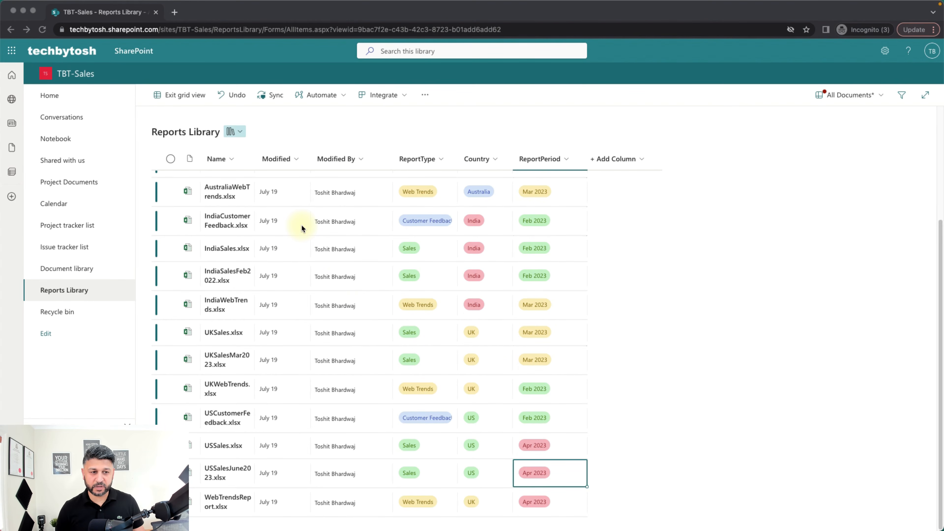
Exit grid view and upload USCustomerFeedback.xlsx from the FolderMetadata folder in Courses, keeping both the existing and the new file.
click(861, 265)
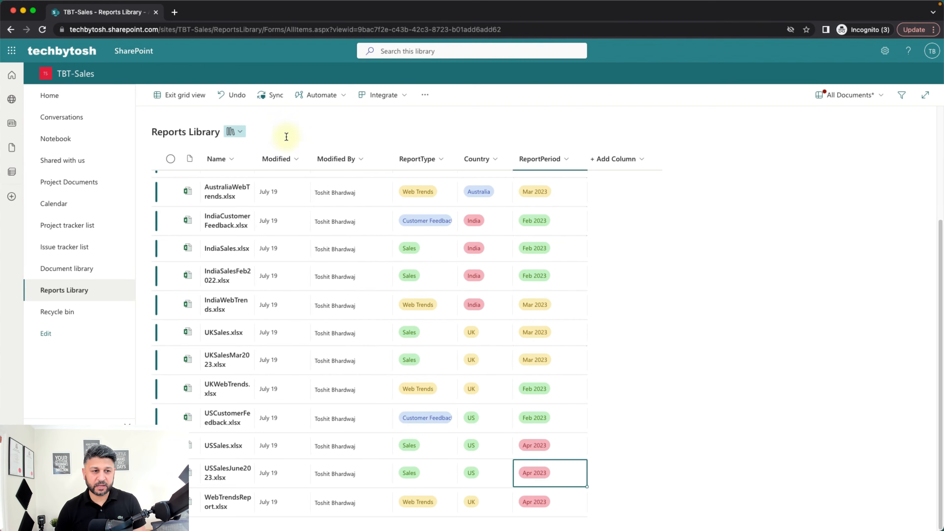
click(175, 96)
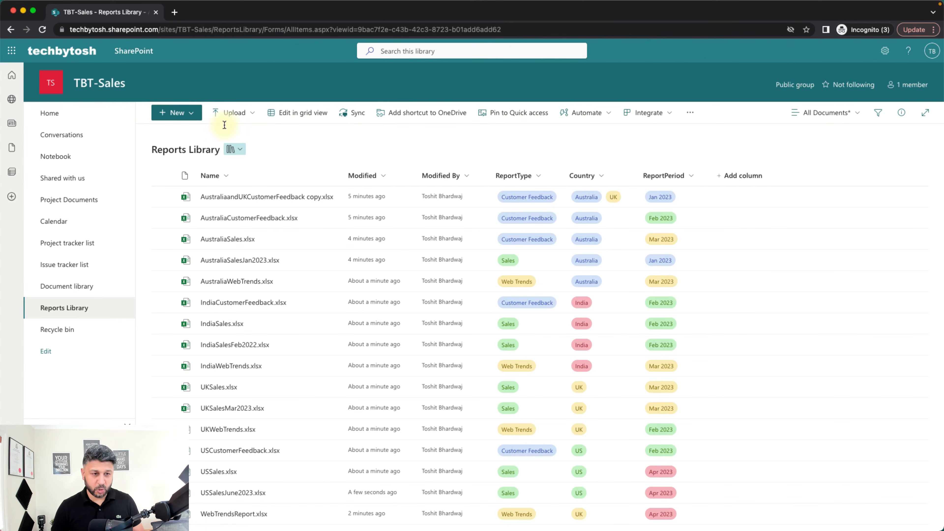
click(255, 117)
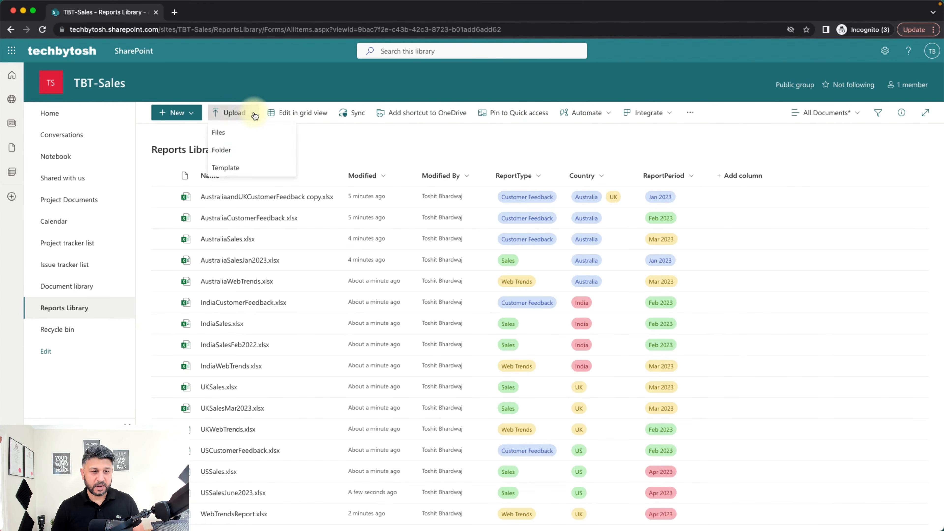
click(225, 132)
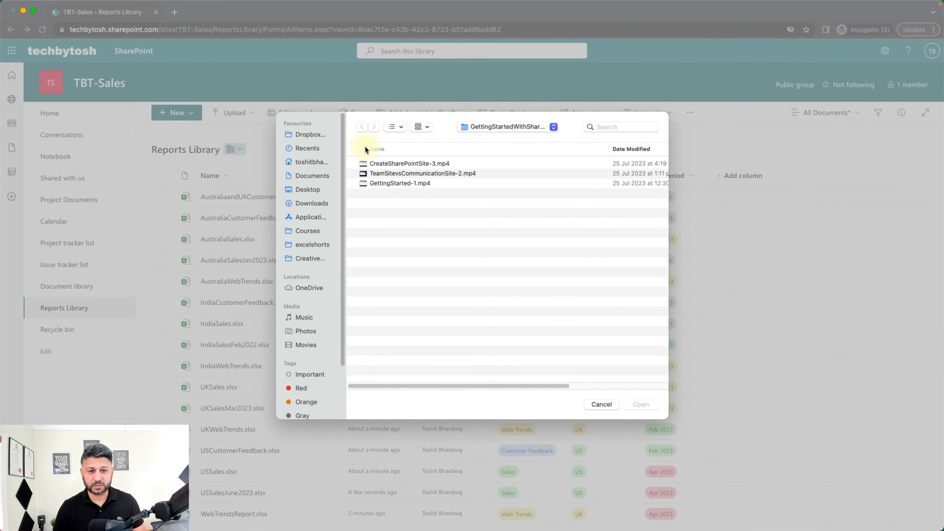
click(307, 234)
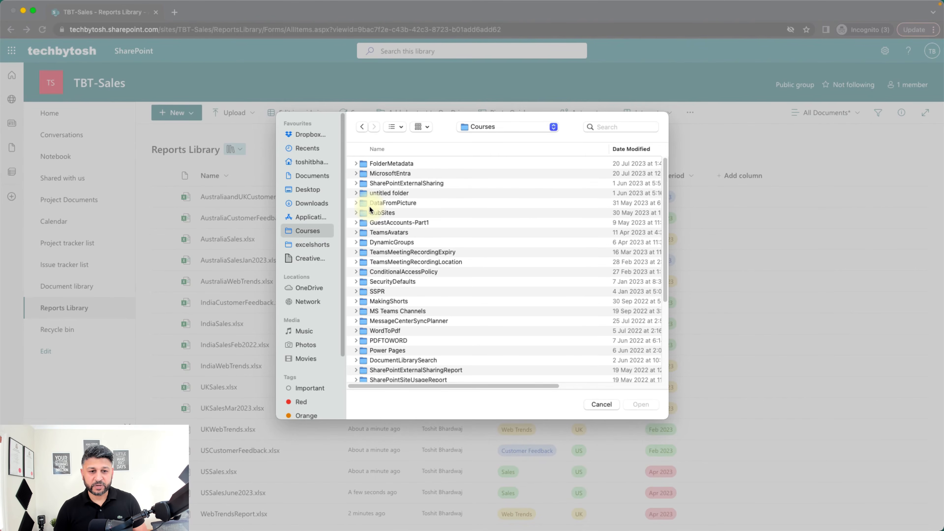
double_click(366, 164)
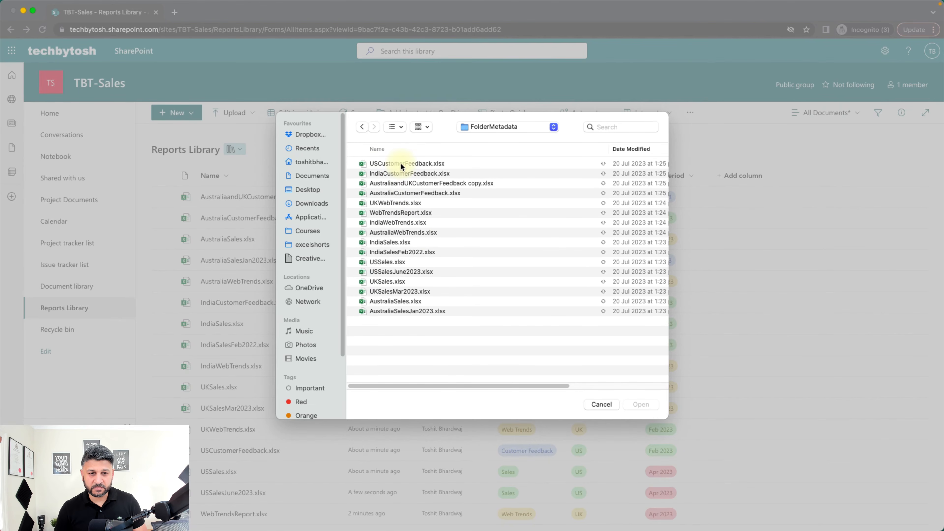
click(401, 165)
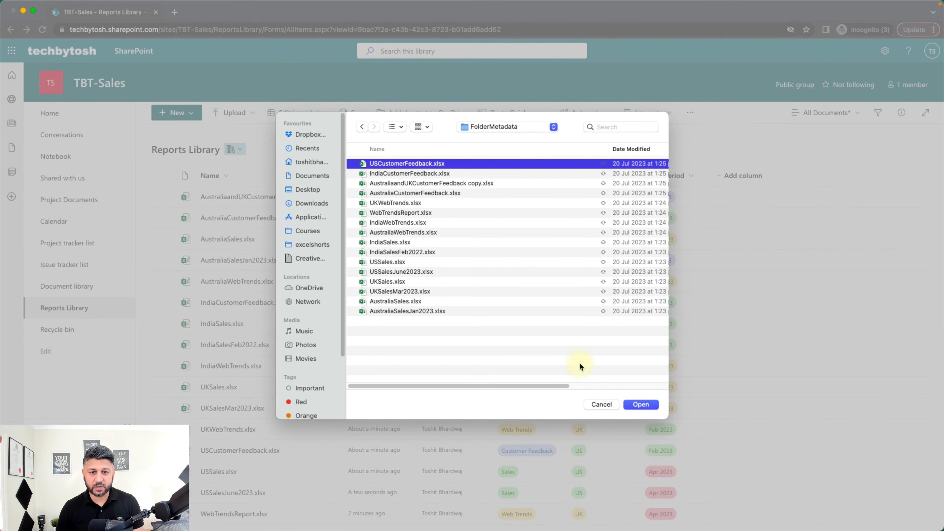
click(641, 405)
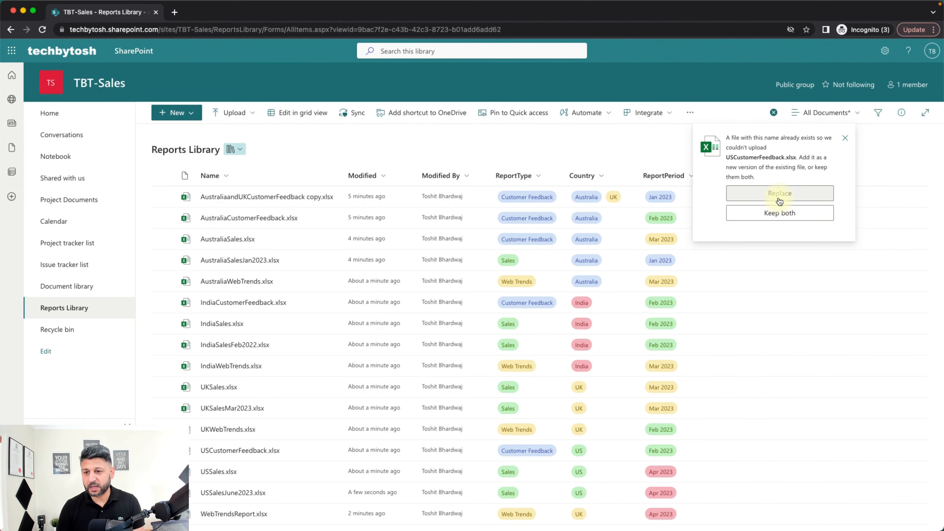
click(781, 216)
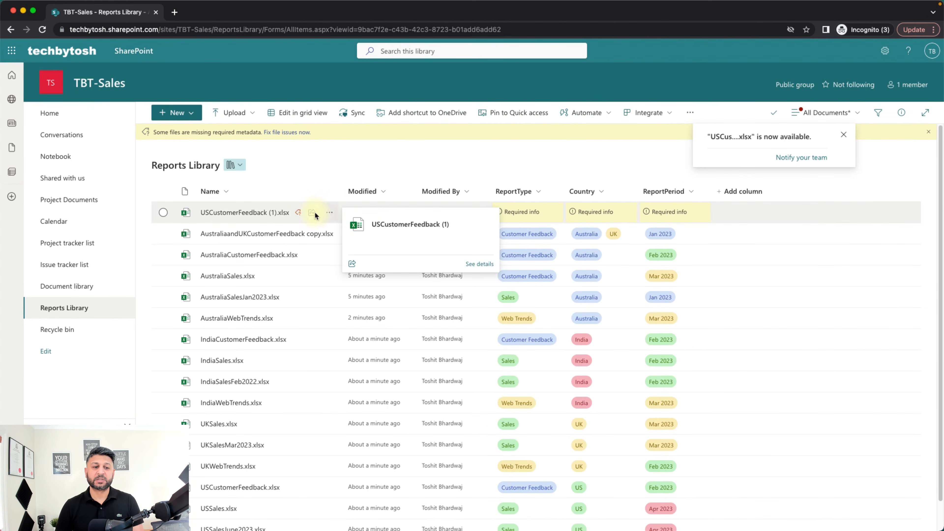
Open the properties of the newly uploaded USCustomerFeedback (1).xlsx and set its ReportType to Customer Feedback.
click(519, 215)
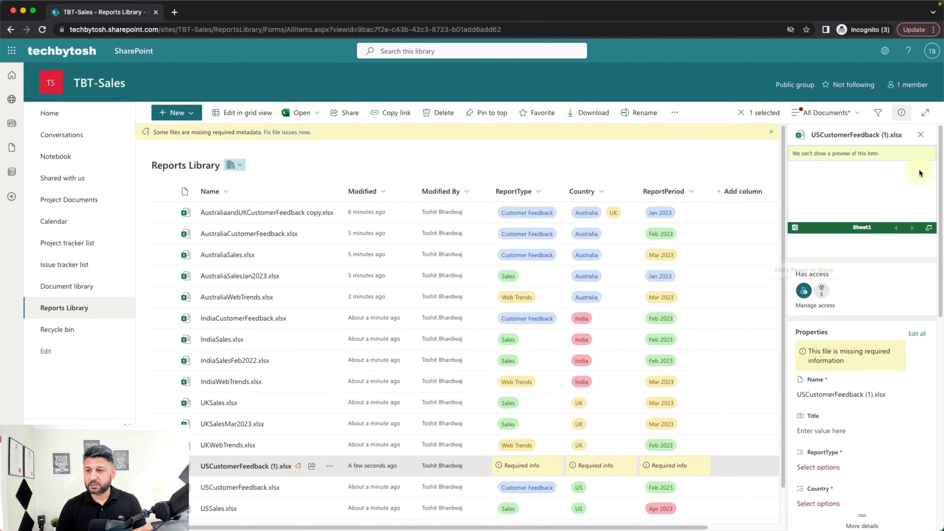
scroll(836, 253, down, 6)
click(828, 241)
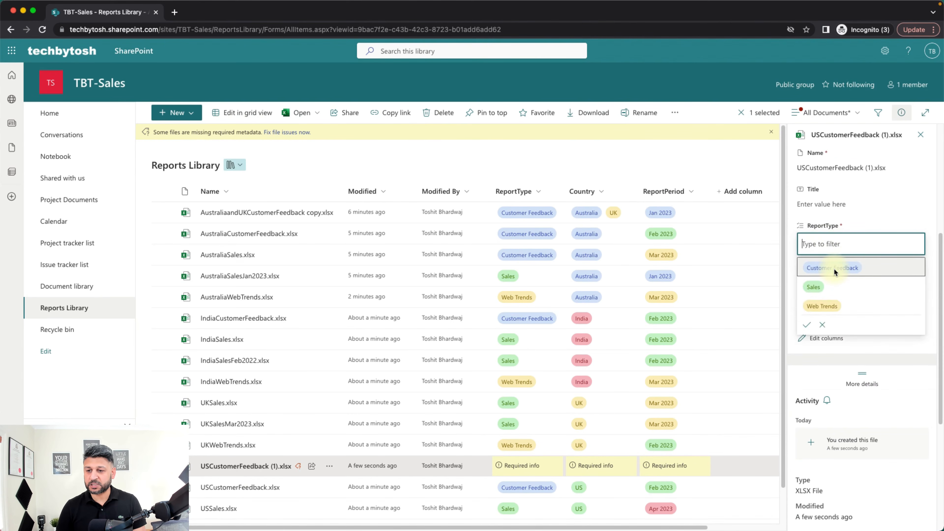
click(834, 268)
click(895, 203)
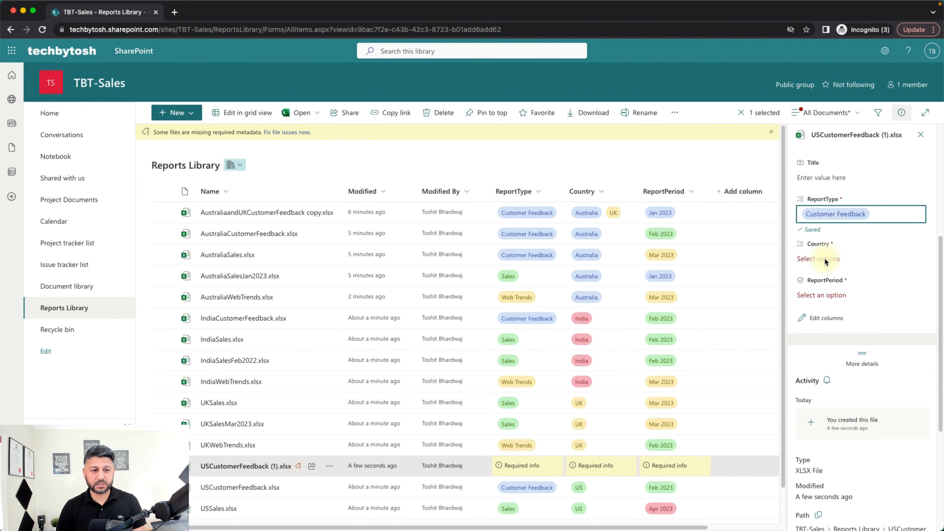
Set the Country of USCustomerFeedback (1).xlsx to US.
click(820, 277)
click(815, 323)
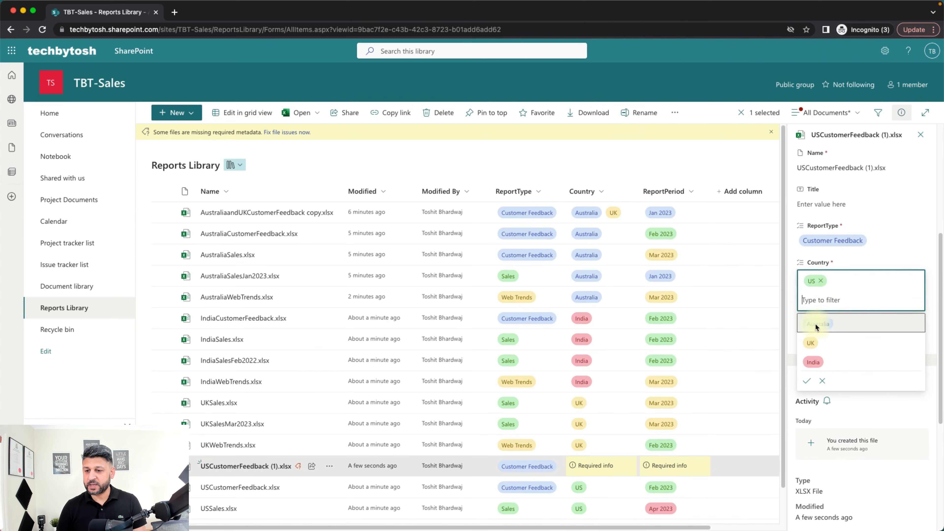
click(892, 237)
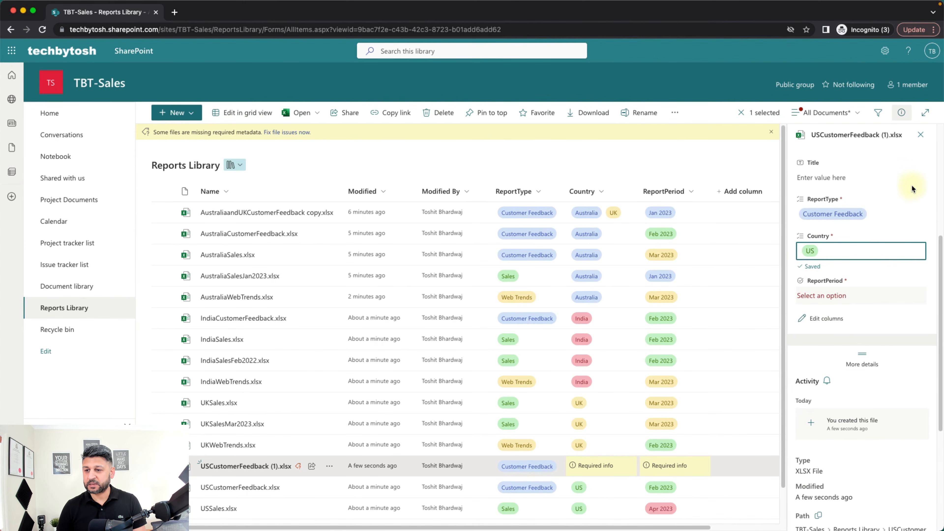
Set the ReportPeriod of USCustomerFeedback (1).xlsx to Feb 2023, then close its details and deselect the file.
click(823, 294)
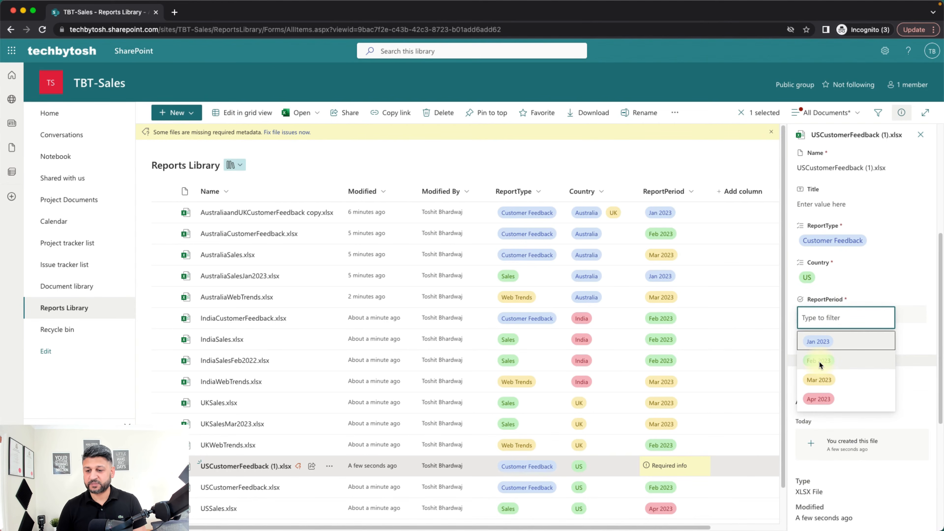
click(819, 361)
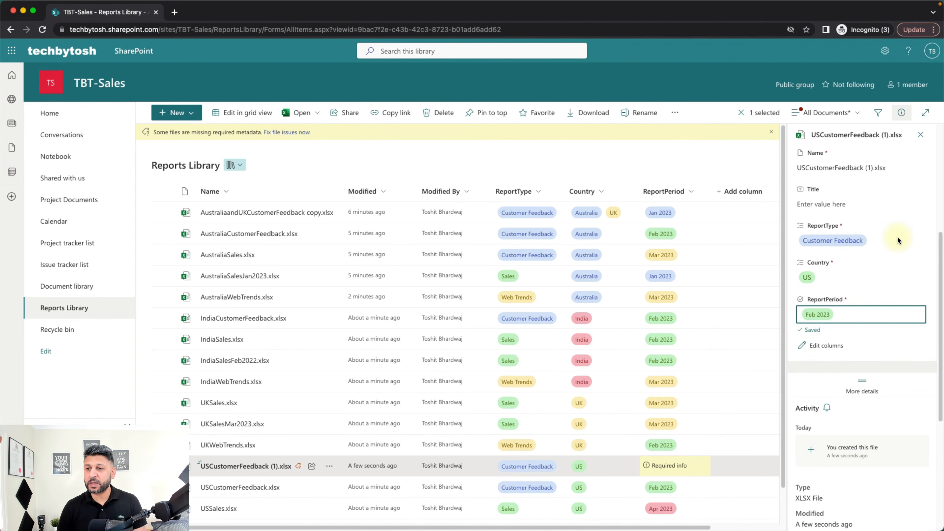
scroll(897, 238, down, 1)
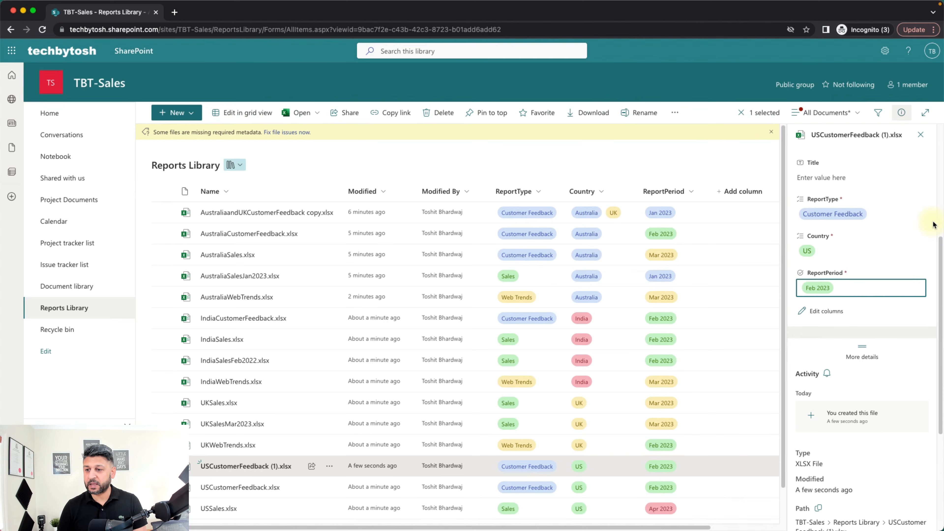
drag(941, 246, 943, 121)
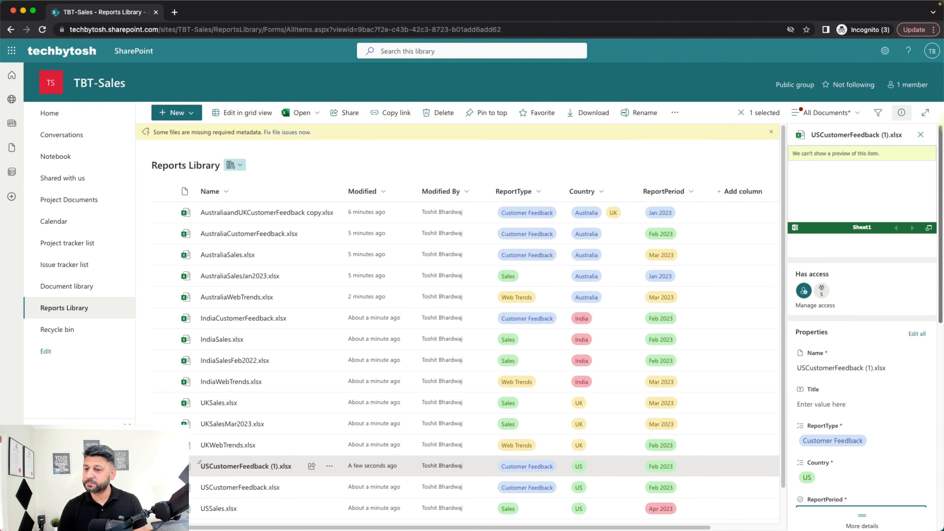
click(921, 134)
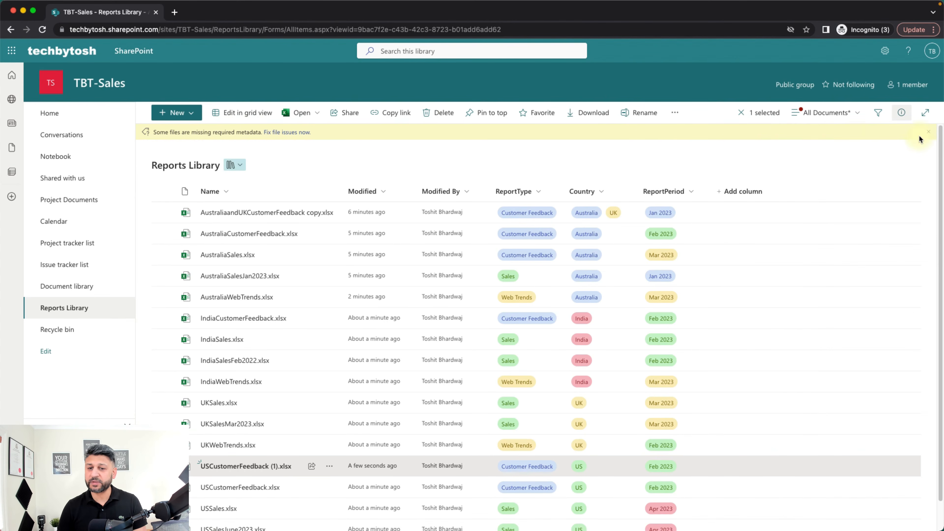
click(525, 163)
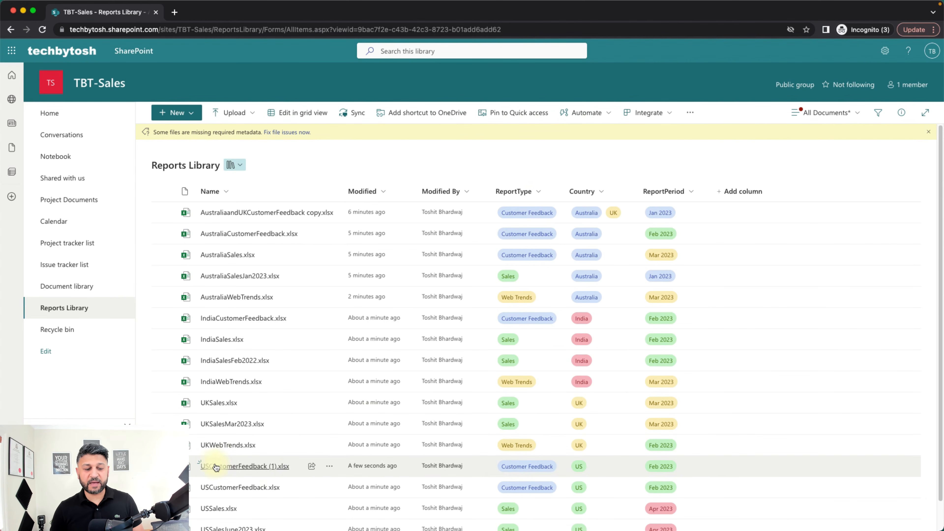
mouse_move(288, 474)
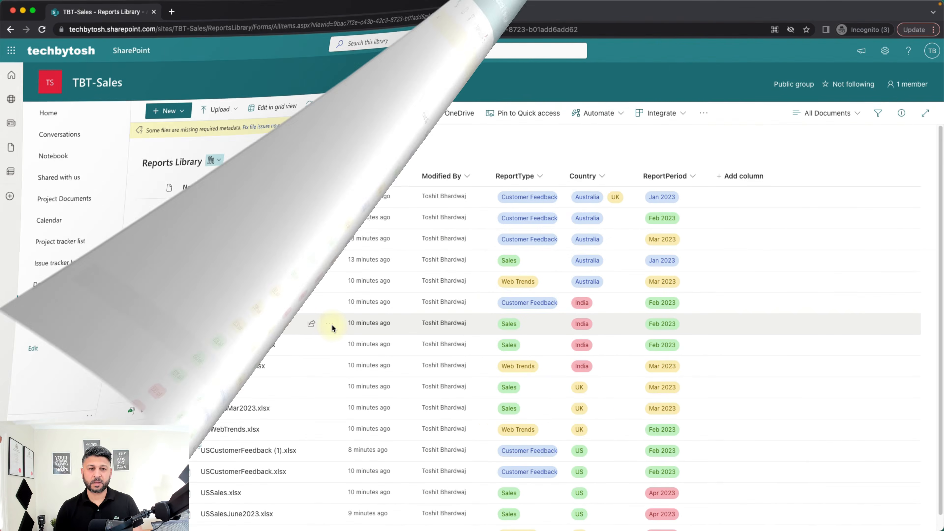
mouse_move(332, 324)
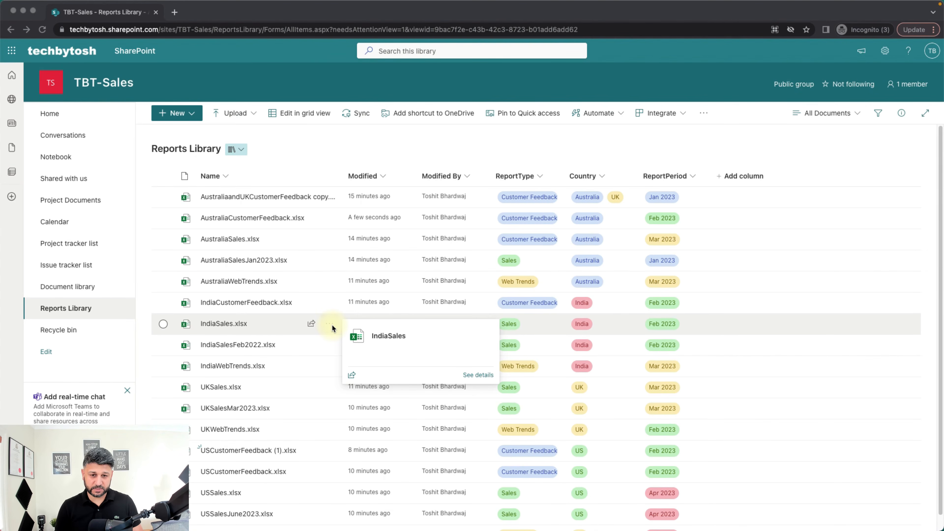
click(314, 136)
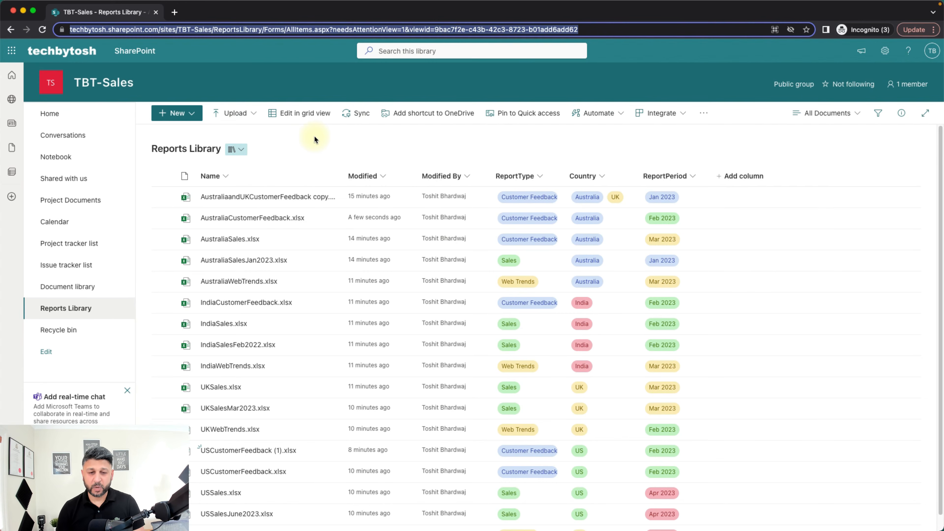
click(418, 141)
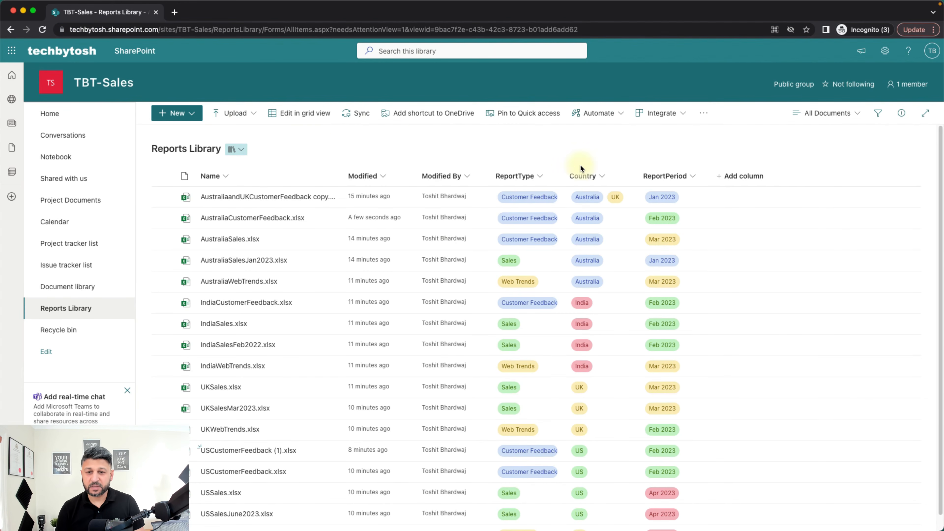
Filter the Reports Library by Country to show only Australia.
click(603, 177)
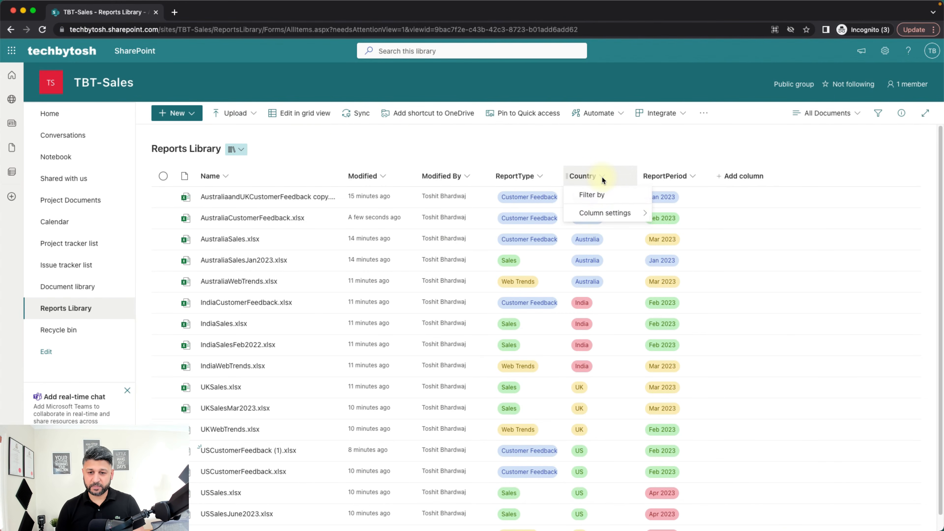
click(598, 197)
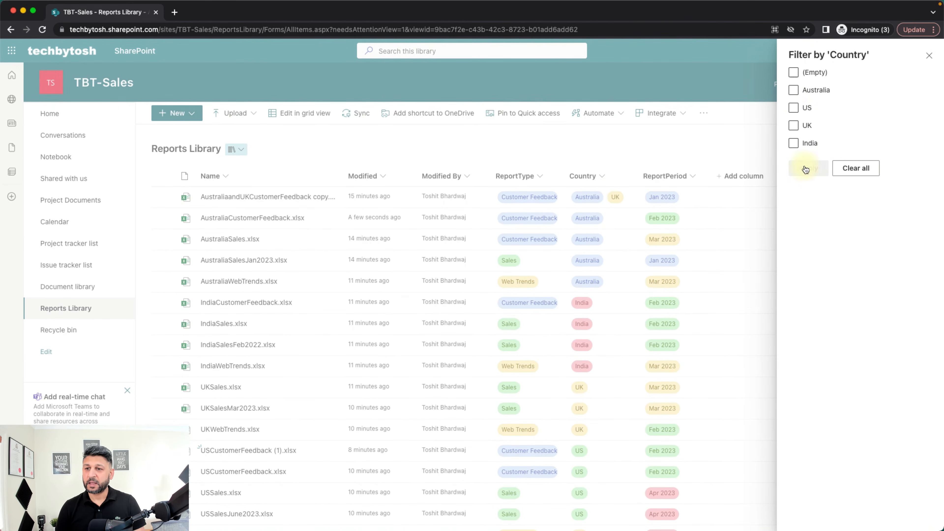
click(794, 91)
click(800, 169)
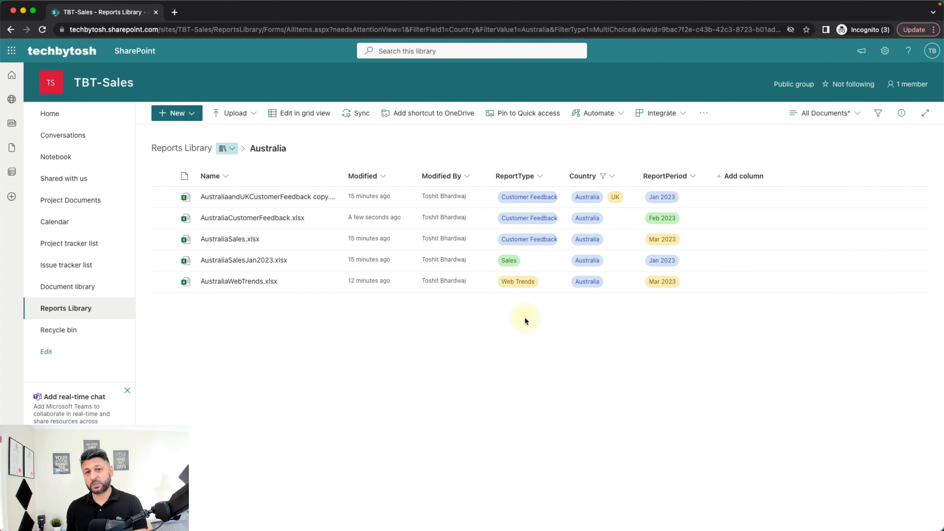
Extend the Country filter to include UK alongside Australia.
click(614, 176)
click(595, 196)
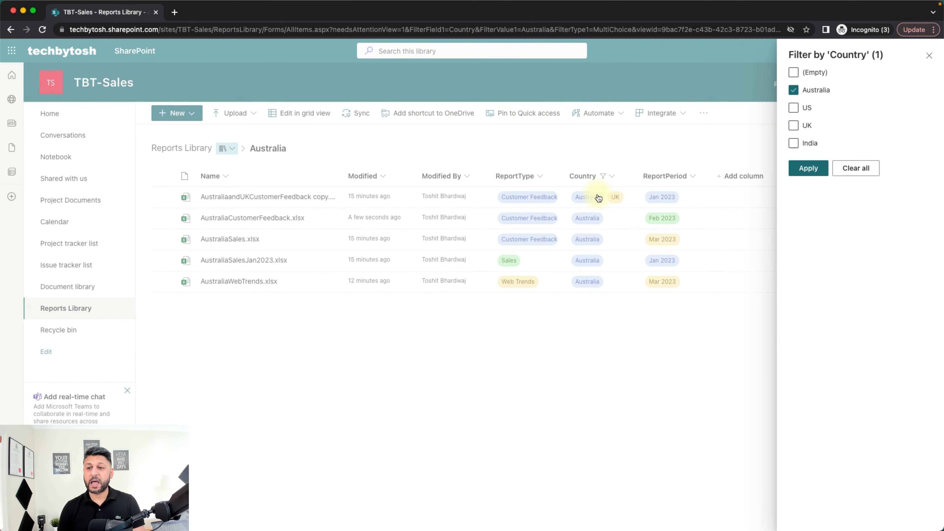
click(794, 126)
click(807, 169)
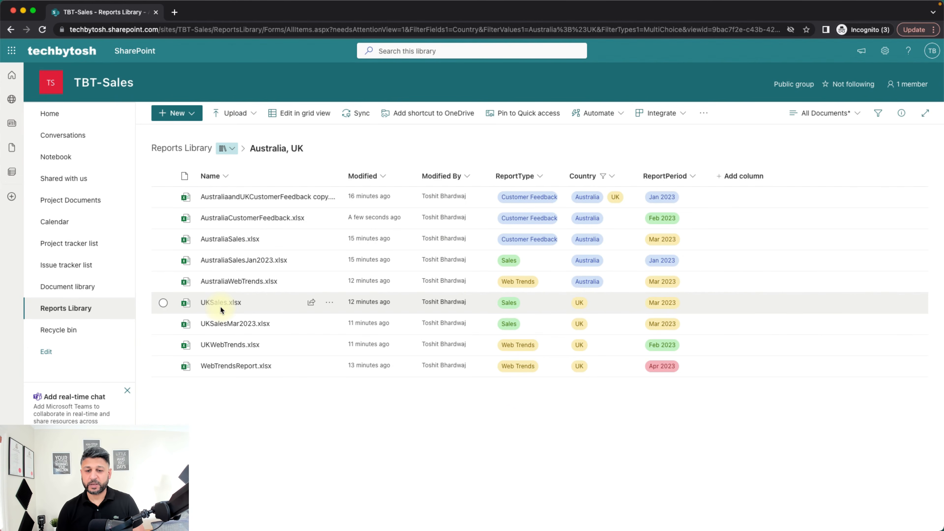
Filter the Australia and UK reports by ReportPeriod Jan 2023.
click(695, 177)
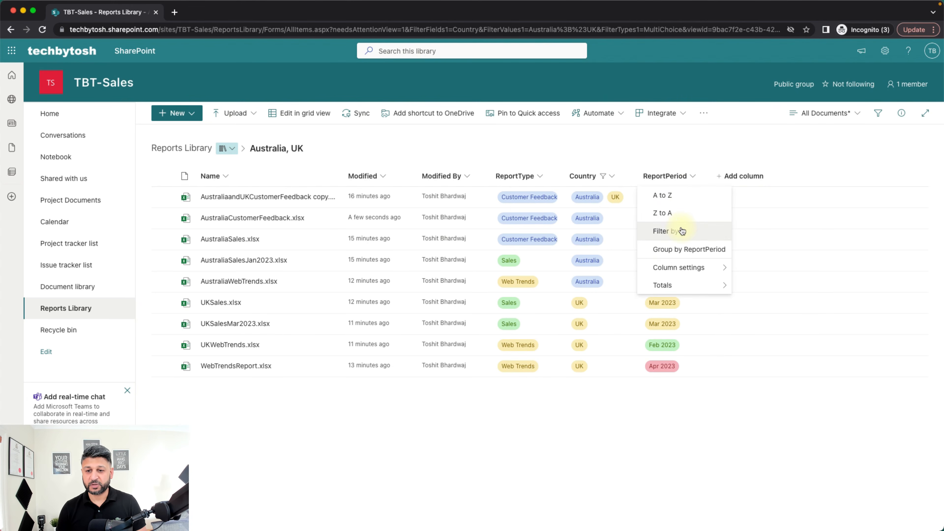
click(682, 231)
click(793, 107)
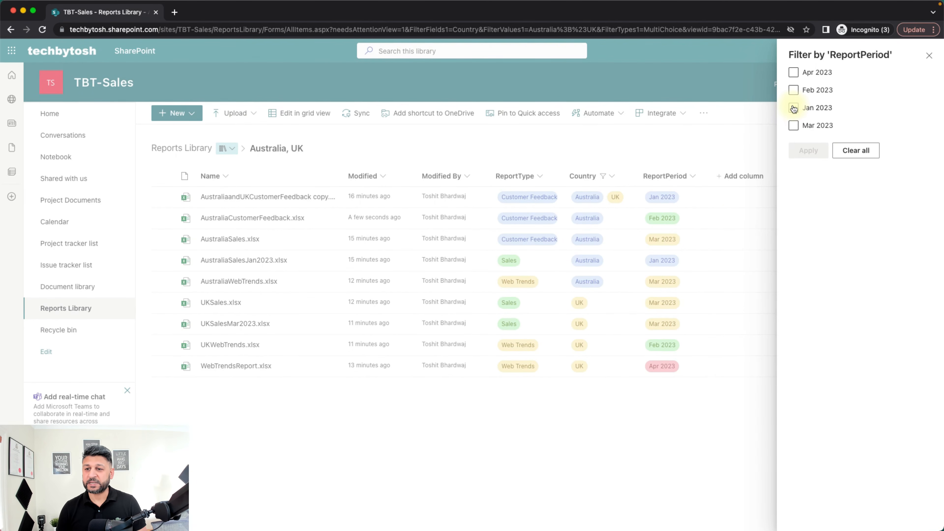
click(809, 160)
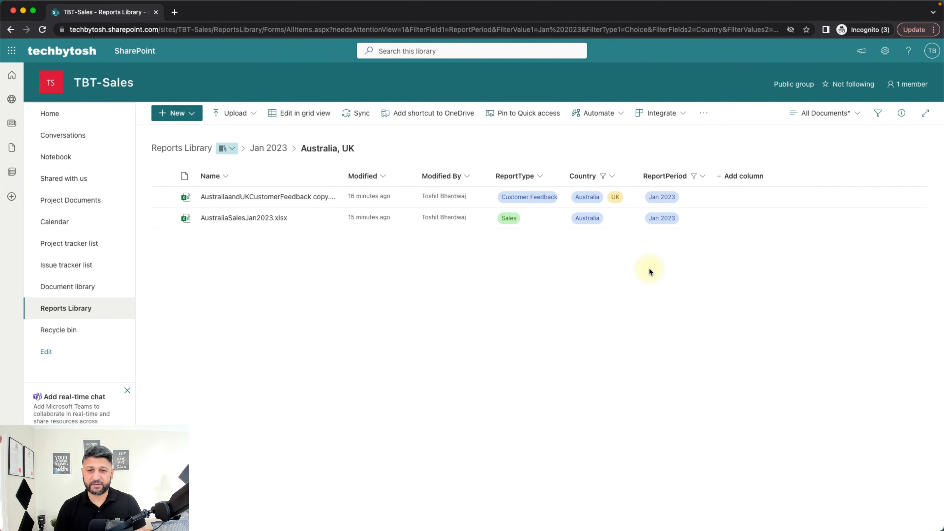
Clear the Country and ReportPeriod filters so the Reports Library lists all files again.
click(613, 176)
click(606, 196)
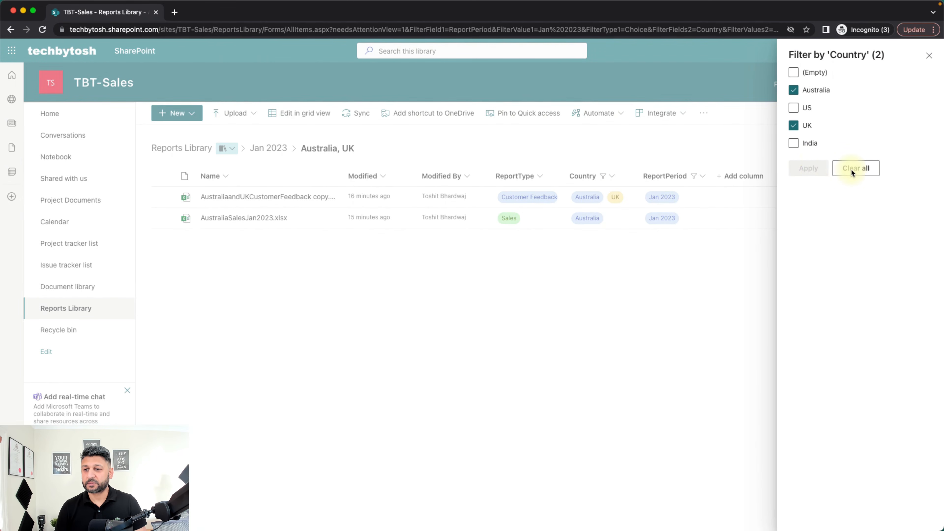
click(852, 169)
click(804, 171)
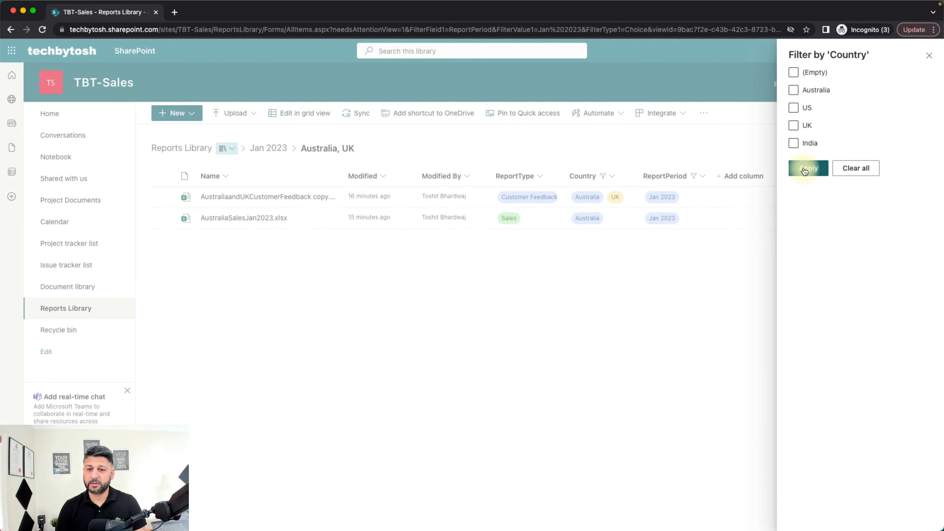
click(702, 176)
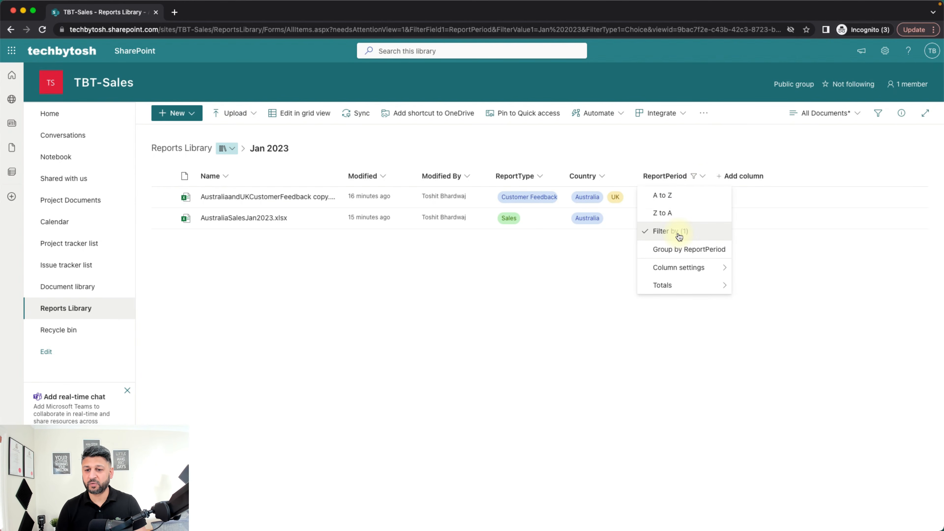
click(670, 231)
click(852, 150)
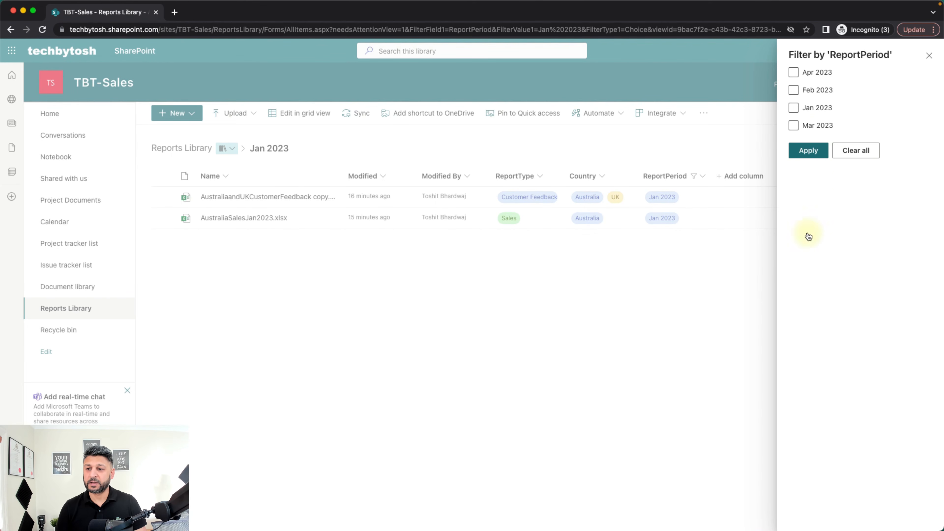
click(807, 151)
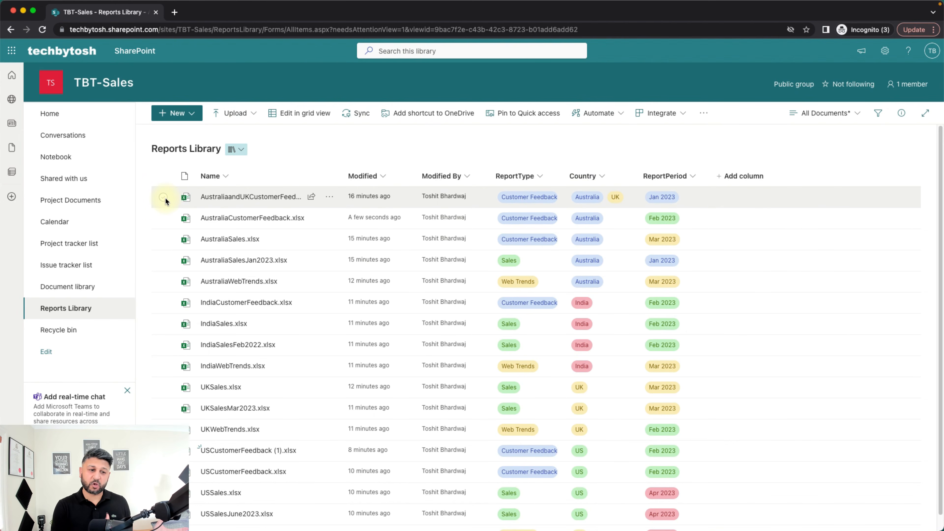
Open the properties of AustraliaCustomerFeedback.xlsx, set its Country to UK only, and close the details.
click(162, 218)
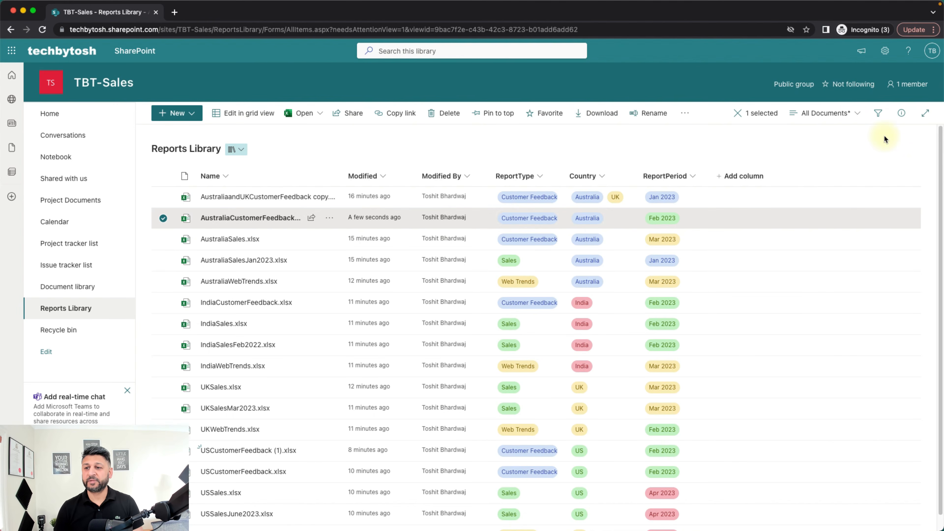
click(903, 114)
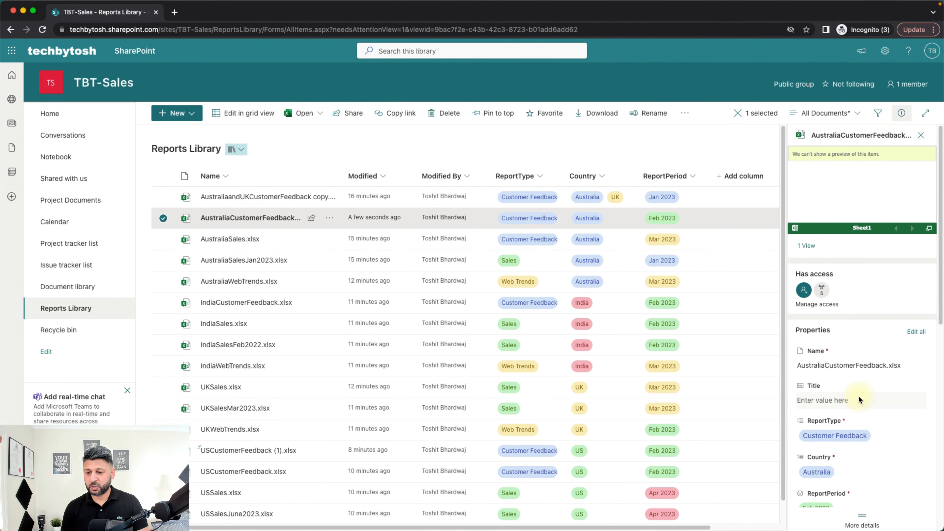
click(838, 472)
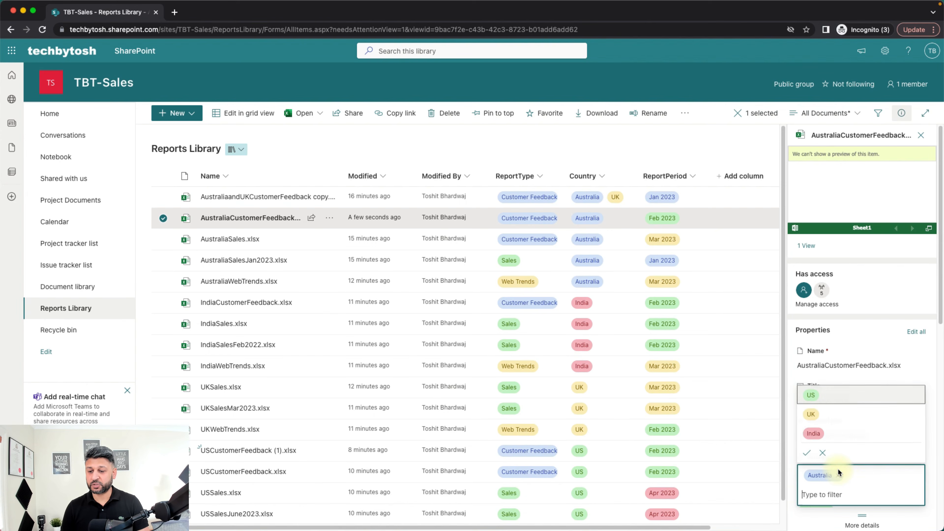
click(811, 415)
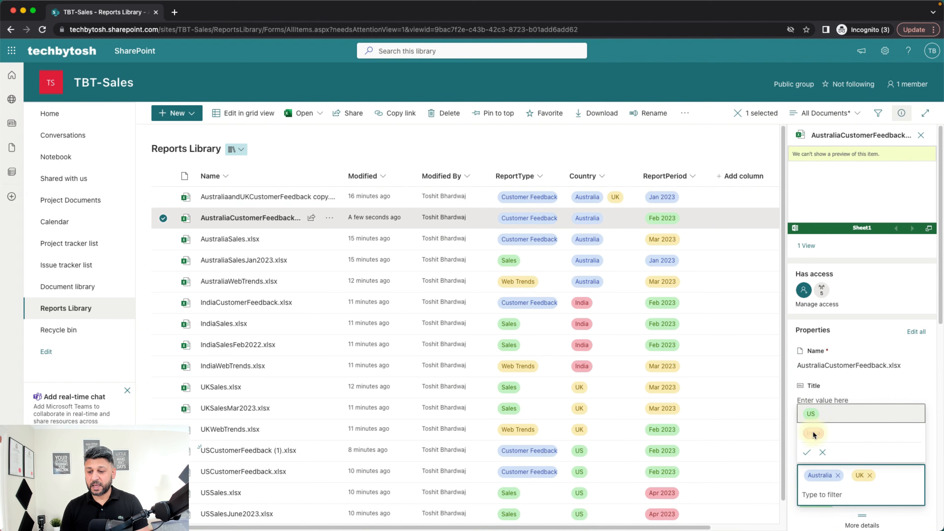
click(837, 475)
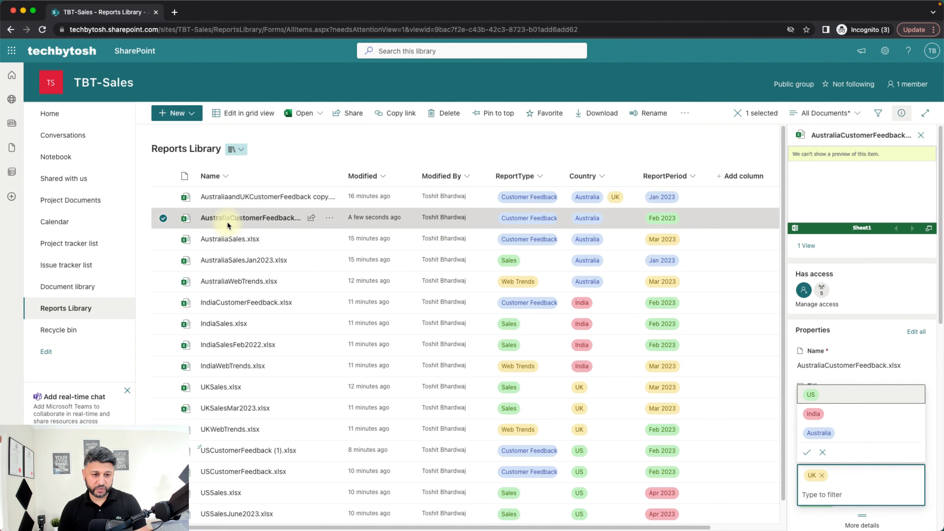
mouse_move(266, 225)
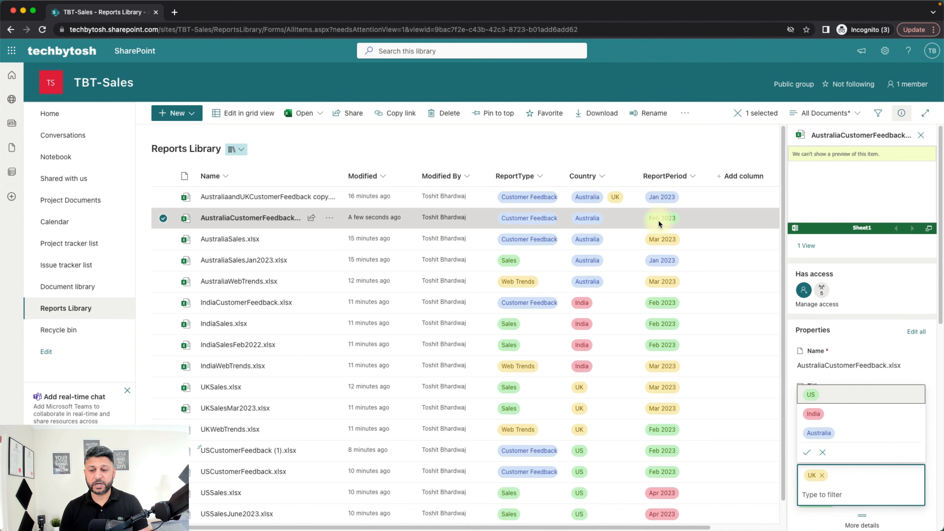
click(905, 270)
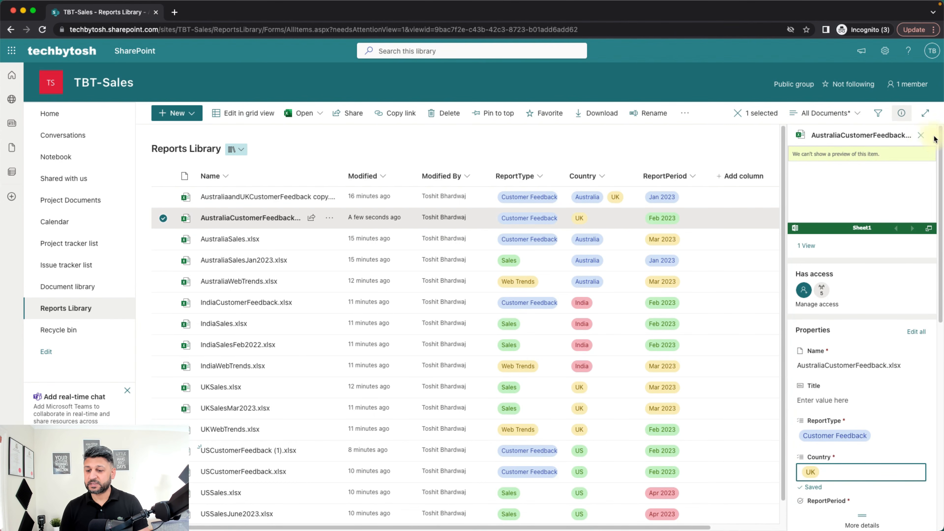
click(923, 136)
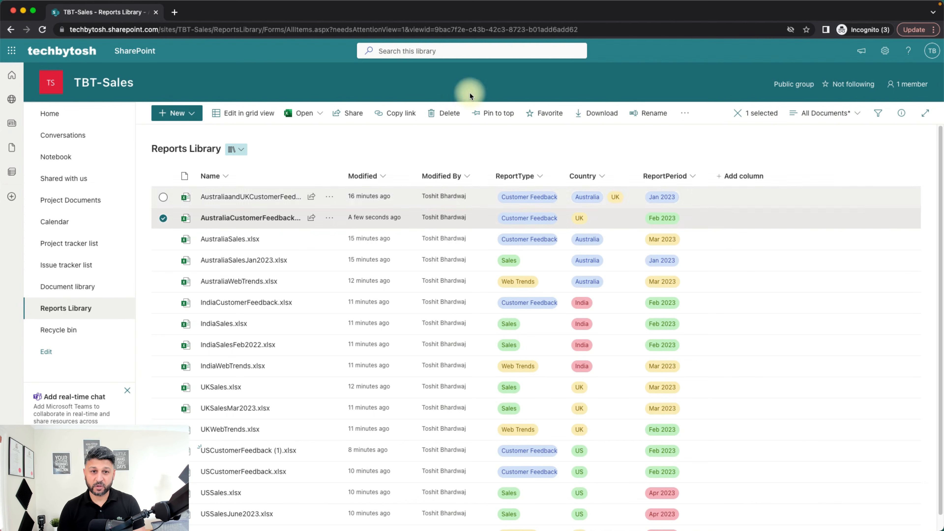
Search the Reports Library for "australia".
click(456, 54)
text(australia)
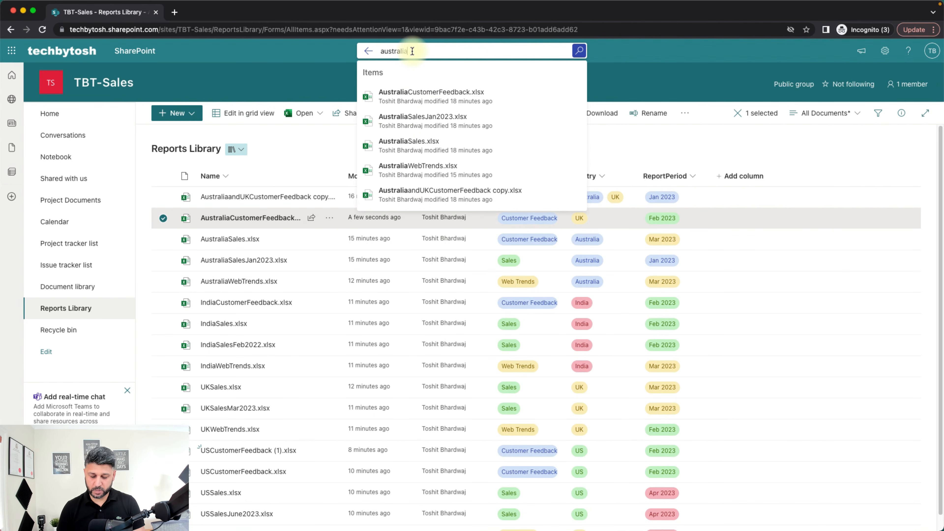
key(Return)
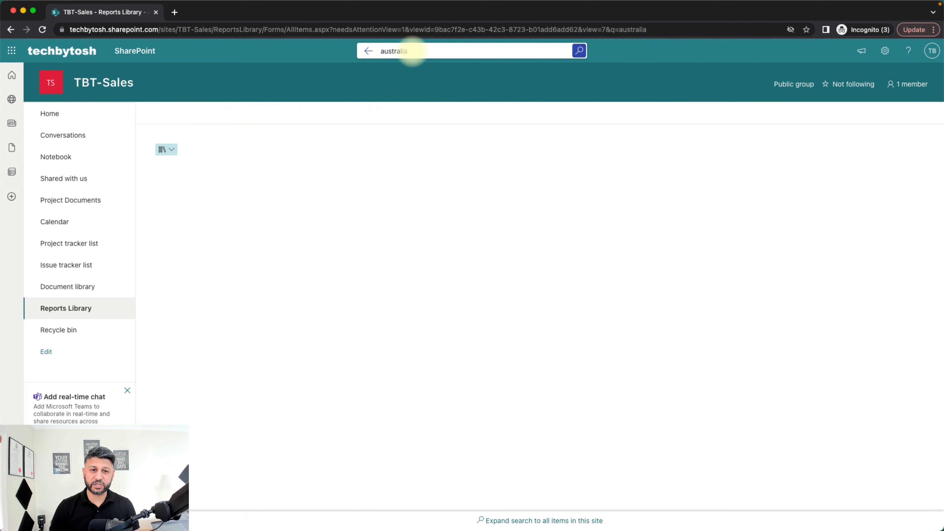